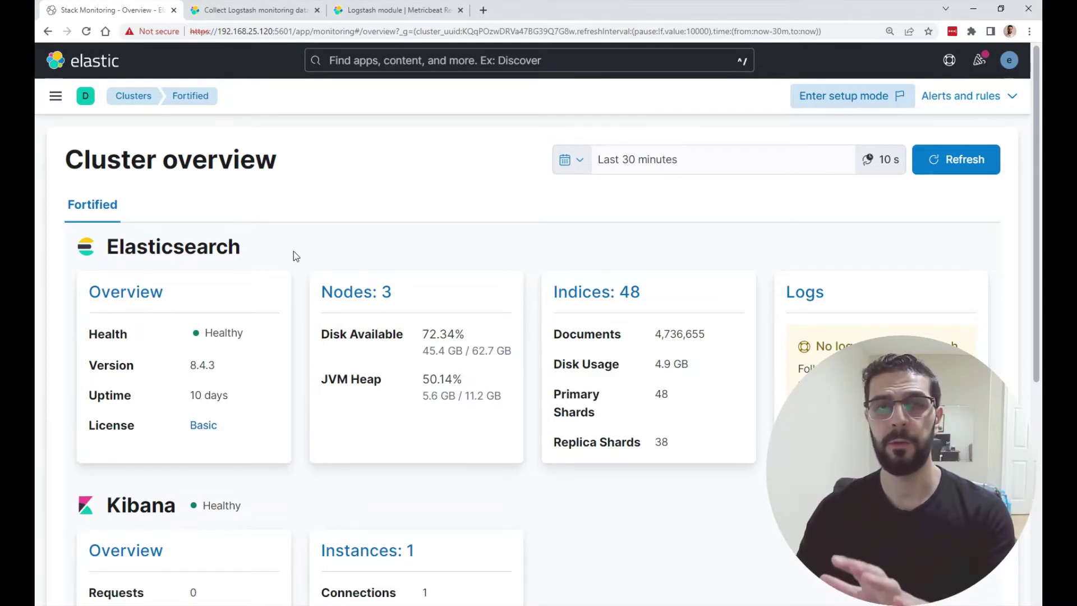
# - Navigate to Stack Monitoring's cluster overview and scroll through it
pyautogui.click(56, 96)
pyautogui.scroll(-10, 106, 423)
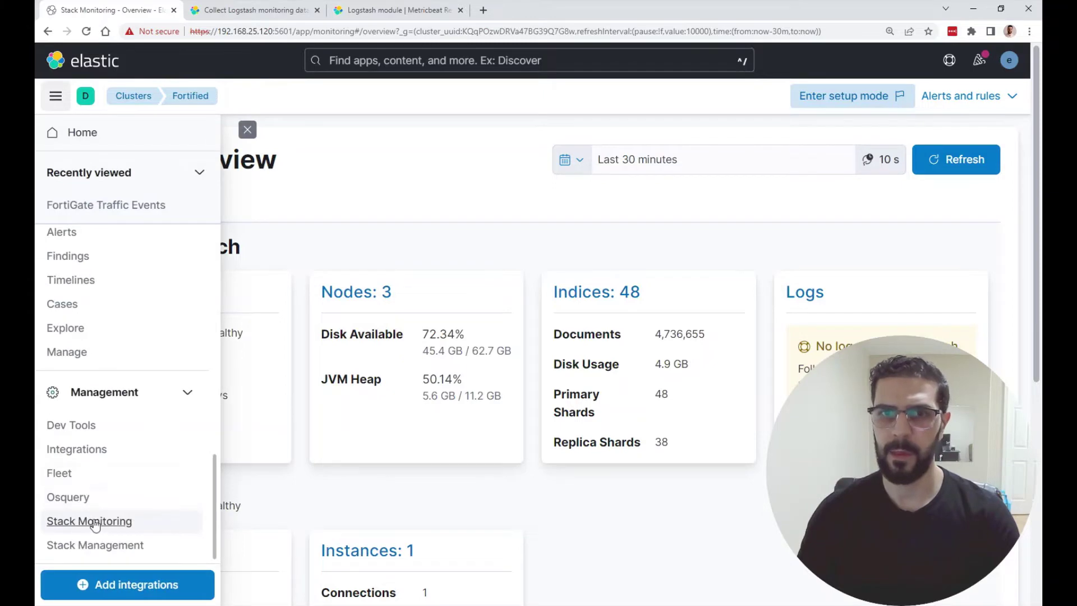
pyautogui.click(336, 216)
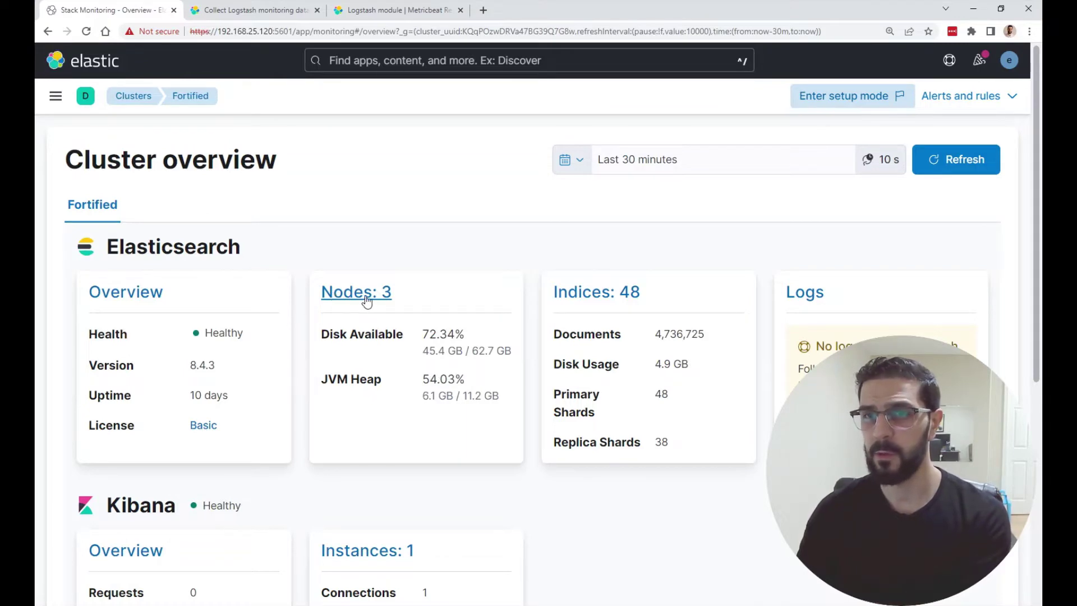
pyautogui.scroll(-2, 363, 292)
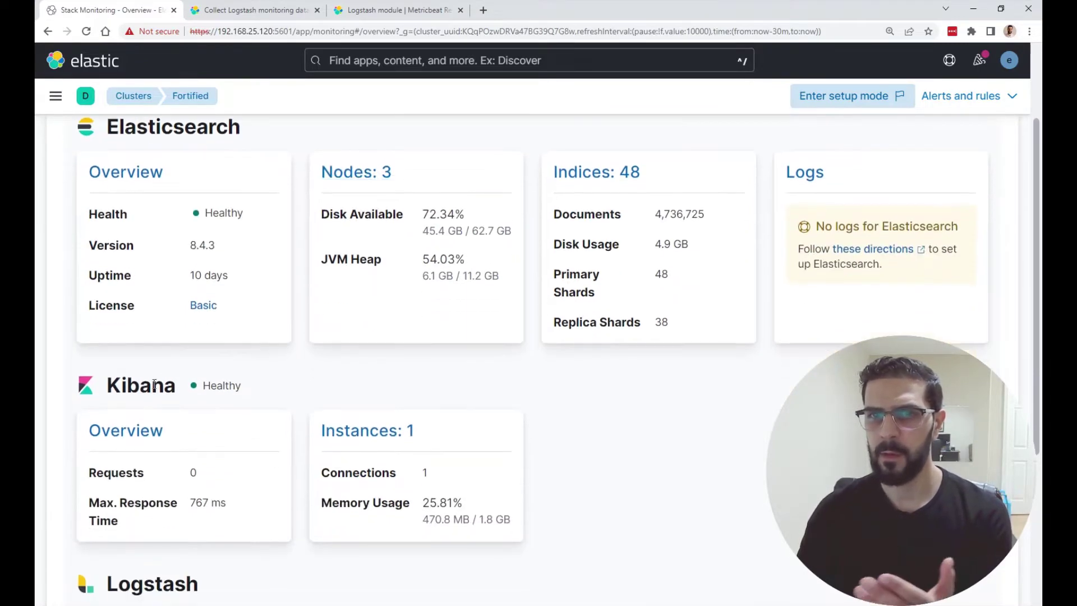
pyautogui.scroll(-3, 359, 427)
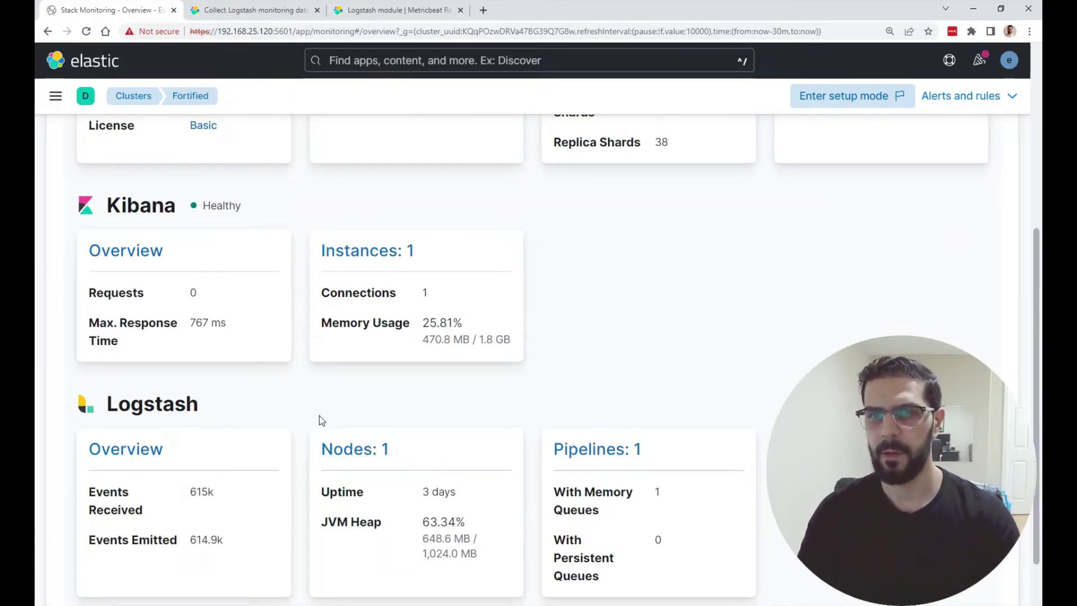
pyautogui.scroll(-1, 305, 420)
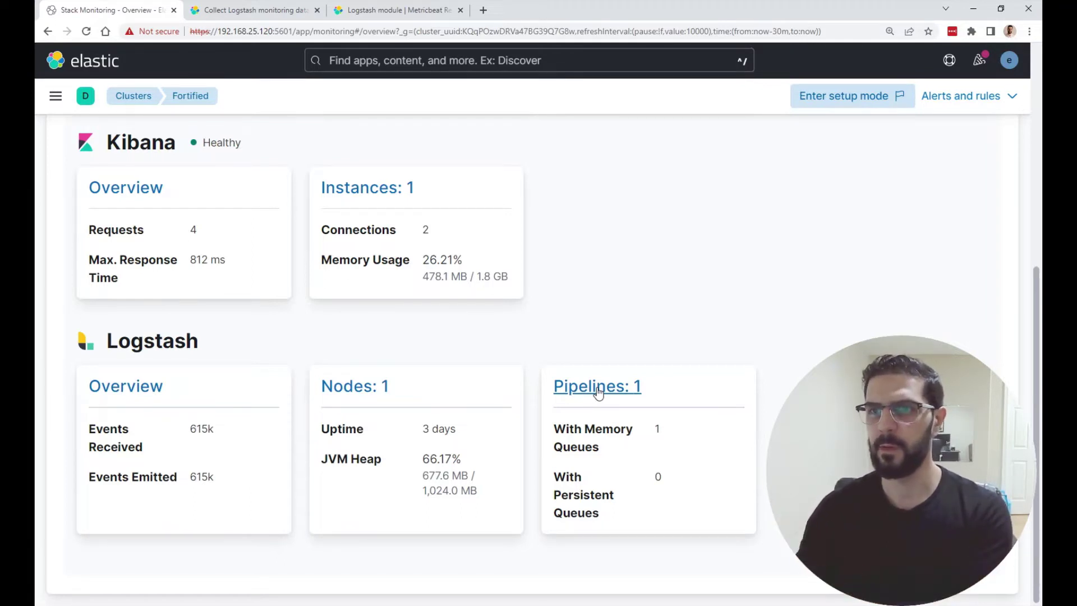
# - Review the Logstash overview event charts, then list the Logstash nodes, showing node 'ingest'
pyautogui.click(145, 395)
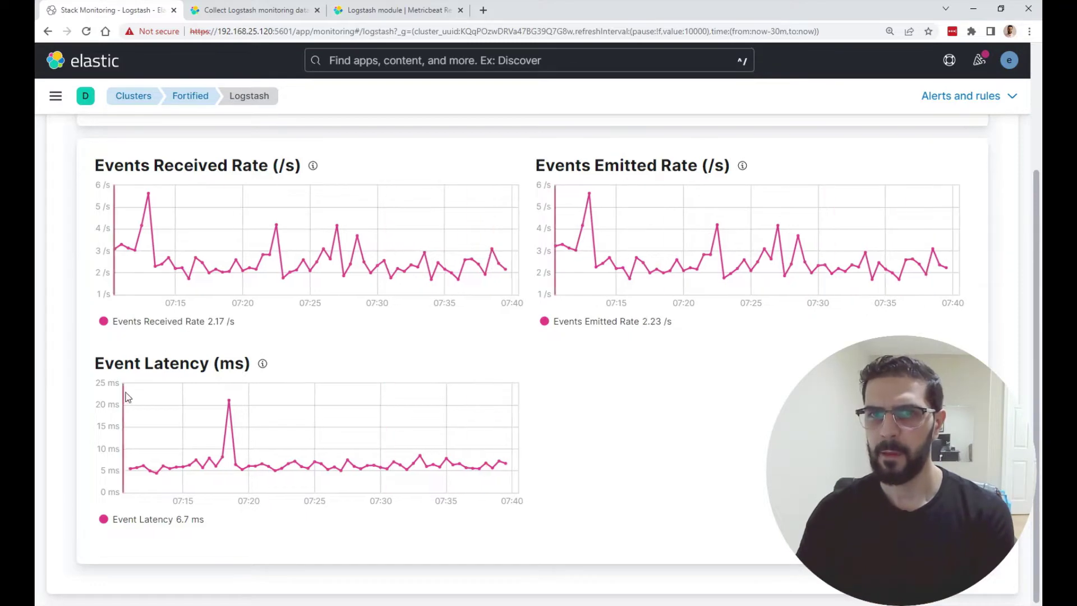
pyautogui.scroll(2, 331, 460)
pyautogui.scroll(1, 331, 461)
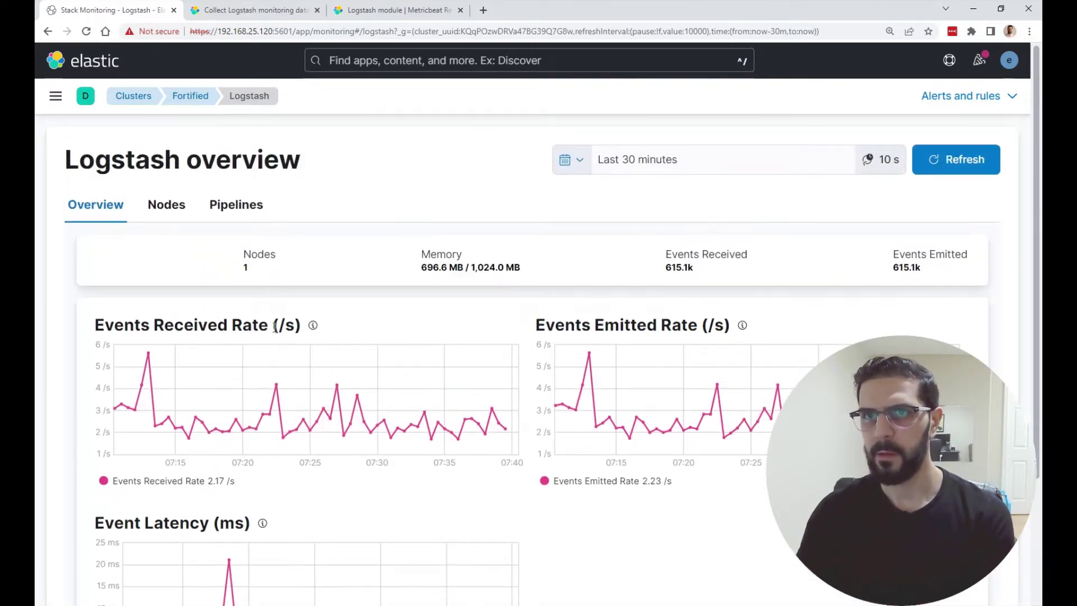
pyautogui.click(162, 211)
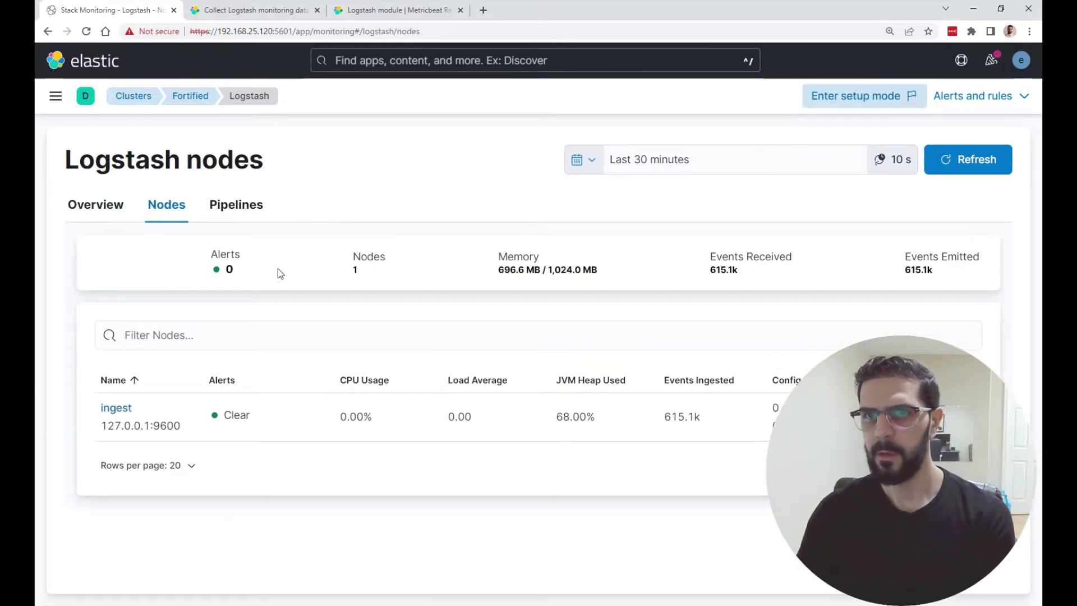
pyautogui.moveTo(241, 421)
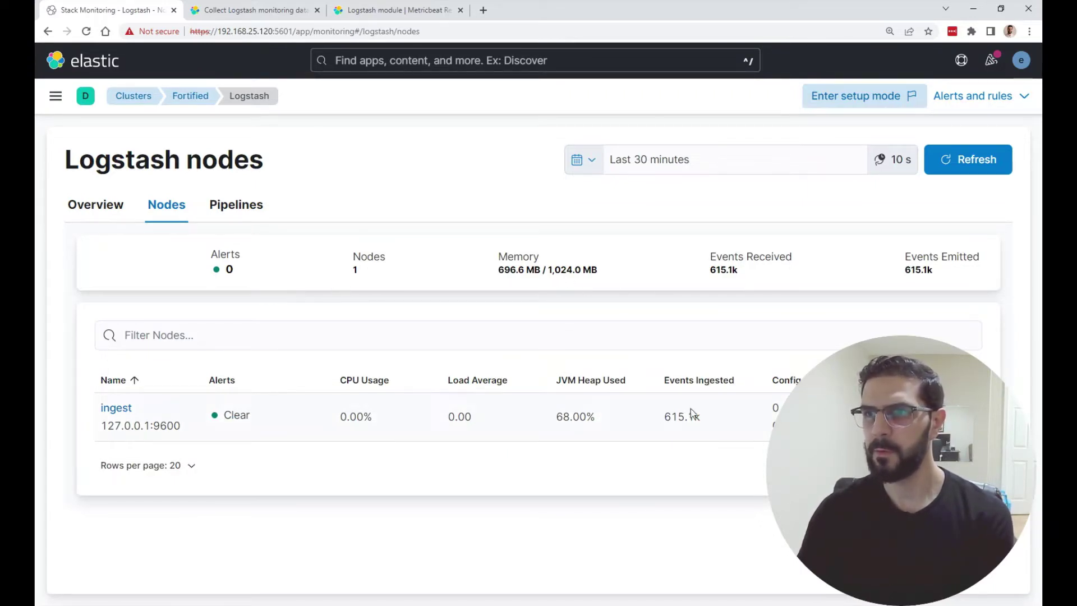
# - Open the ingest node's details and scroll through its charts
pyautogui.click(118, 412)
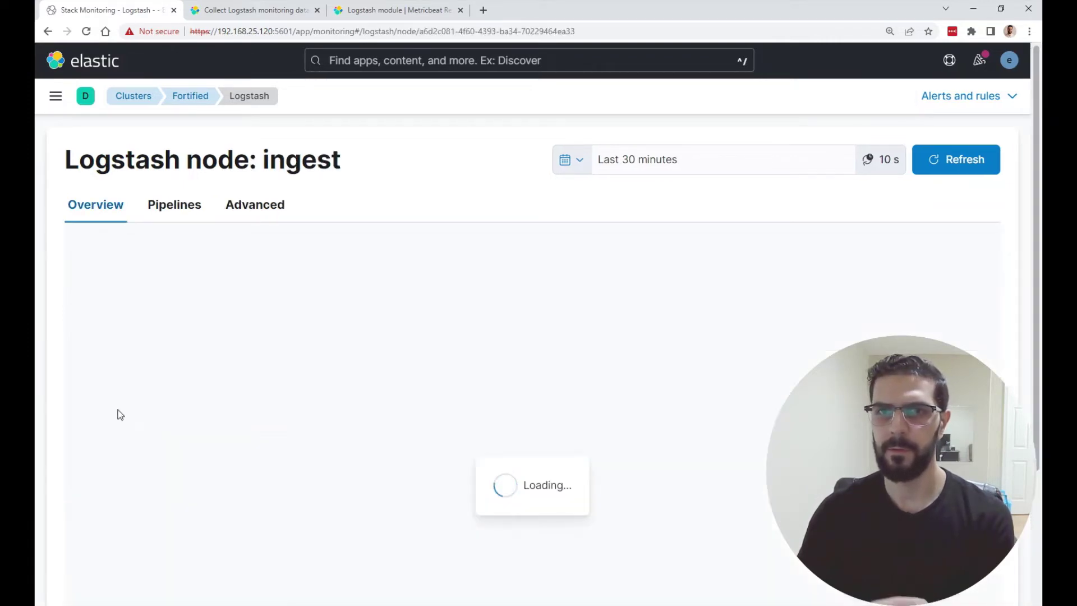
pyautogui.scroll(-2, 268, 280)
pyautogui.scroll(-2, 268, 281)
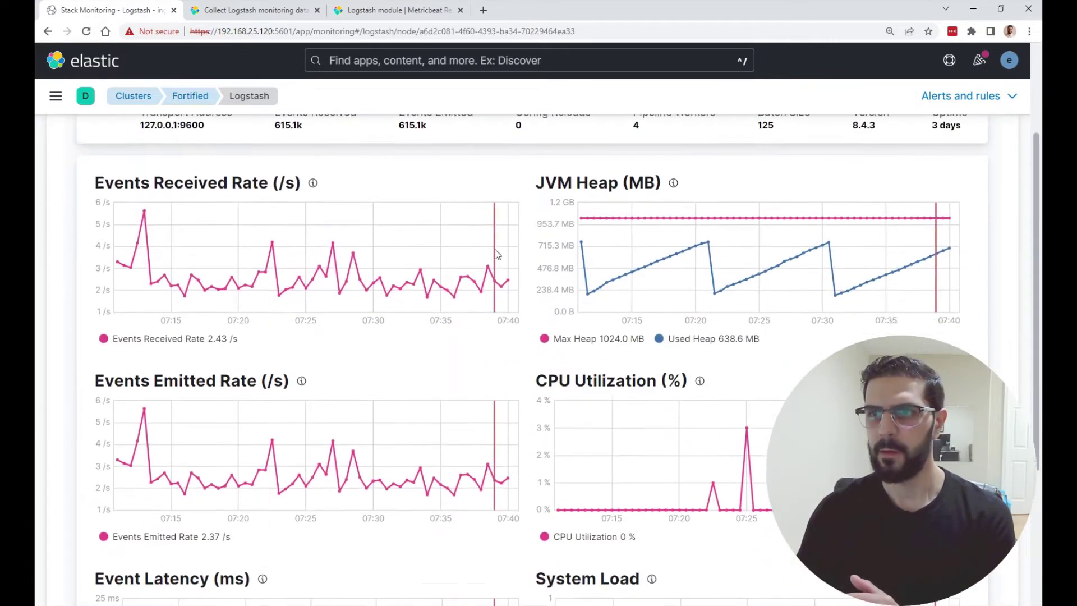
pyautogui.scroll(-2, 561, 351)
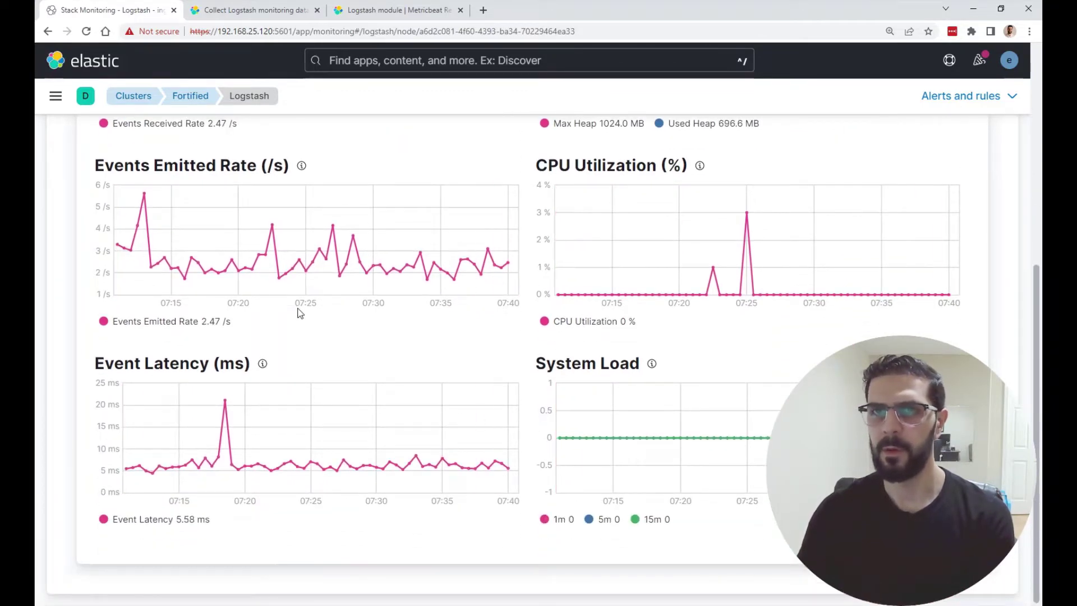
pyautogui.scroll(6, 250, 254)
# - Show the ingest node's pipelines and open fortigate-61E, emitting 2.6 e/s
pyautogui.click(190, 210)
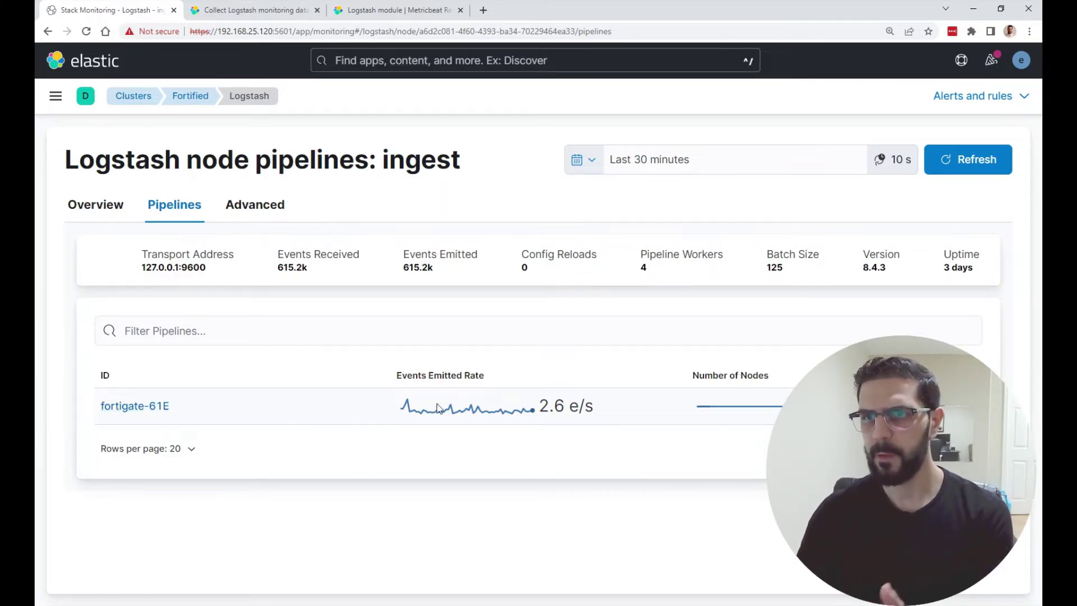
pyautogui.moveTo(417, 420)
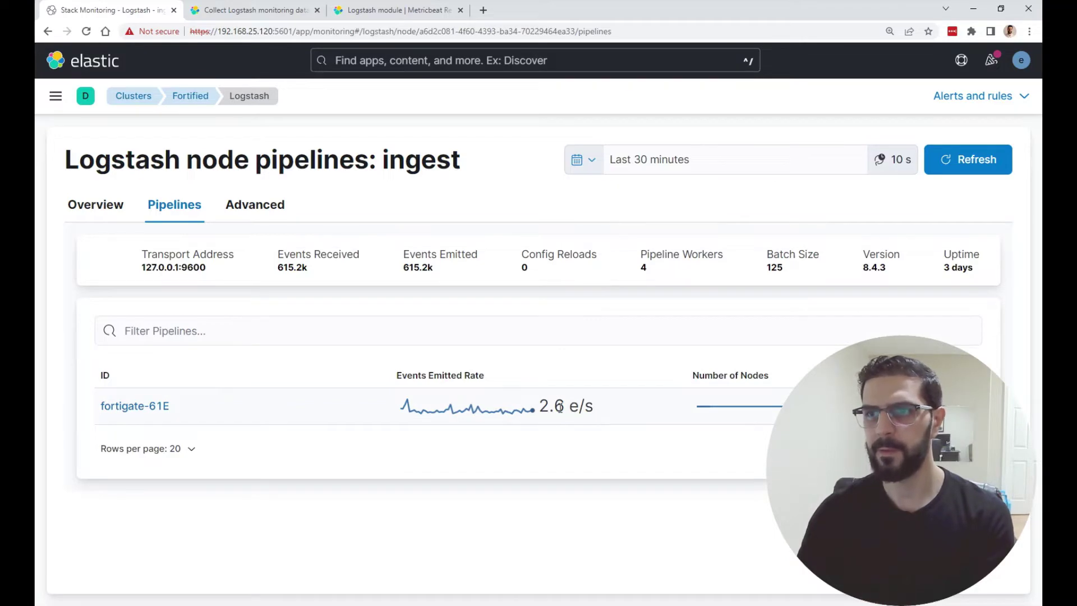
pyautogui.moveTo(503, 414)
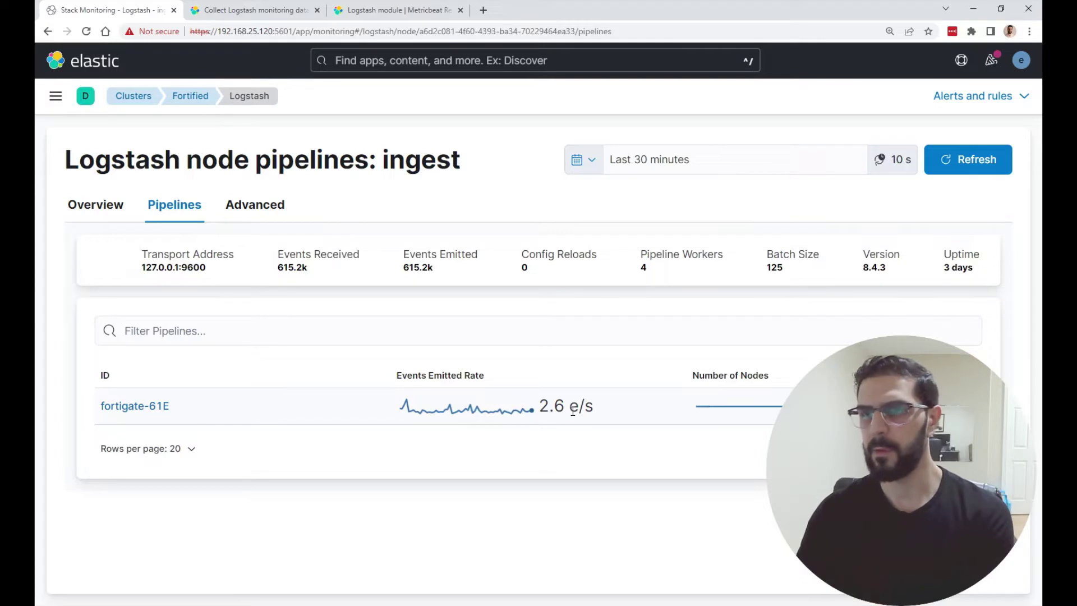
pyautogui.click(139, 407)
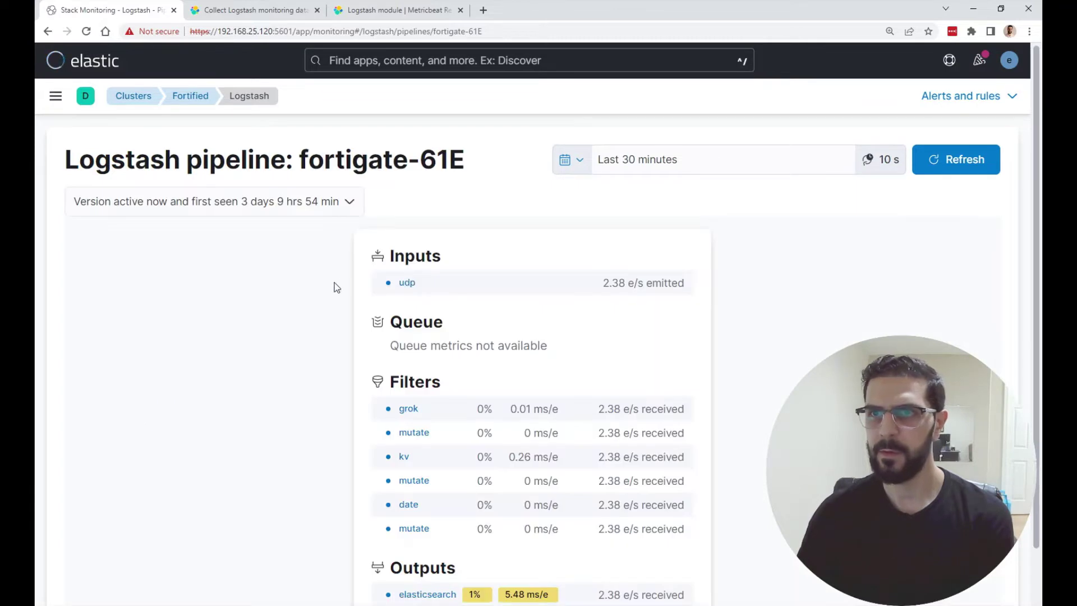
# - Inspect fortigate-61E's inputs, filters and outputs, noting the udp input's 2.38 e/s, then switch to the docs
pyautogui.scroll(-1, 335, 287)
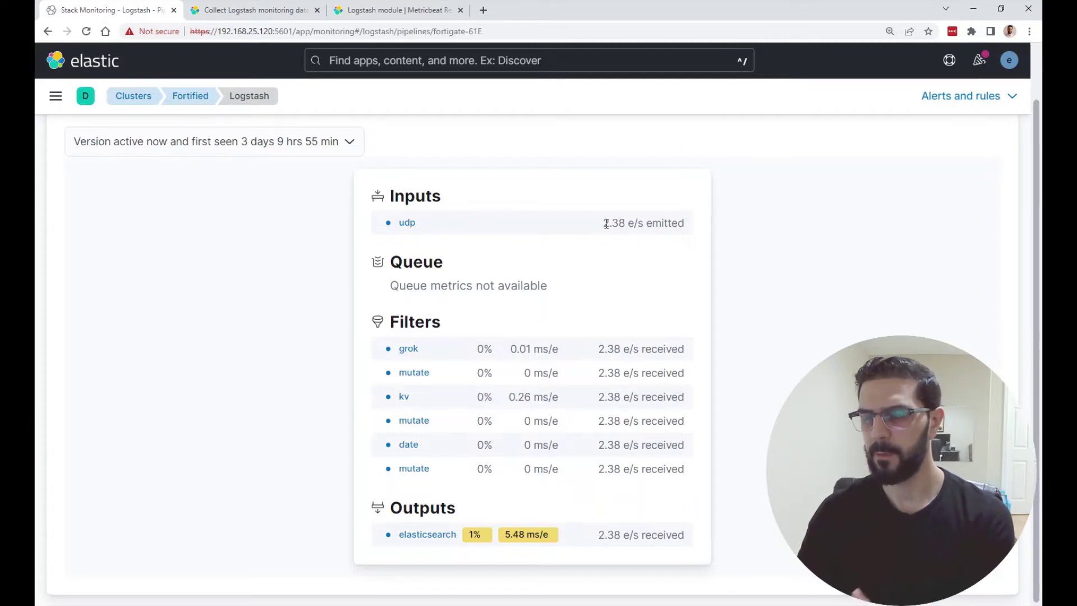
pyautogui.moveTo(605, 222); pyautogui.dragTo(685, 222)
pyautogui.click(638, 236)
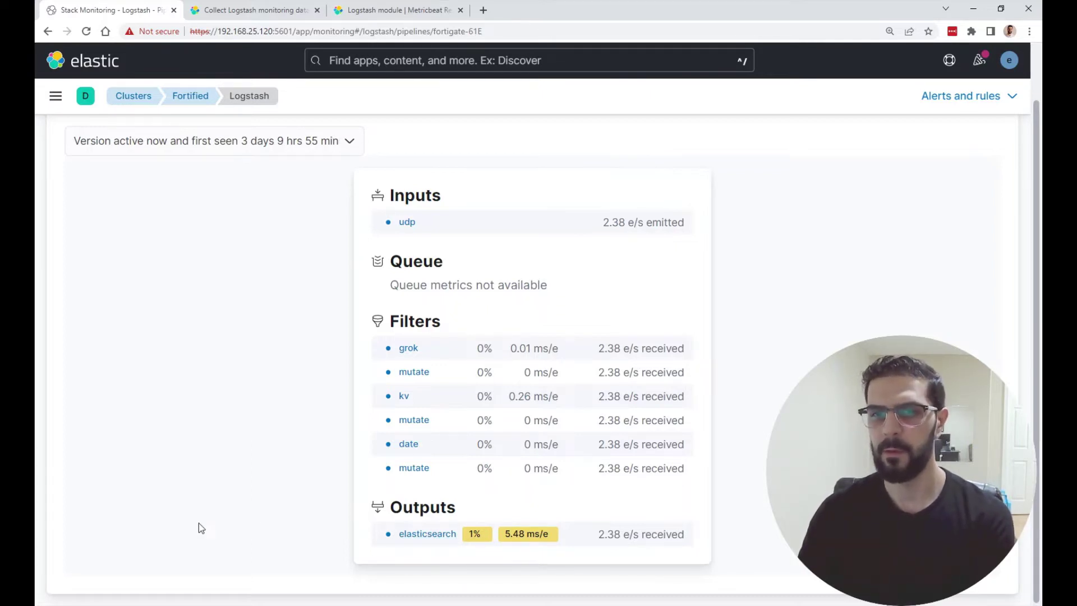
pyautogui.hotkey('ctrl', 'Tab')
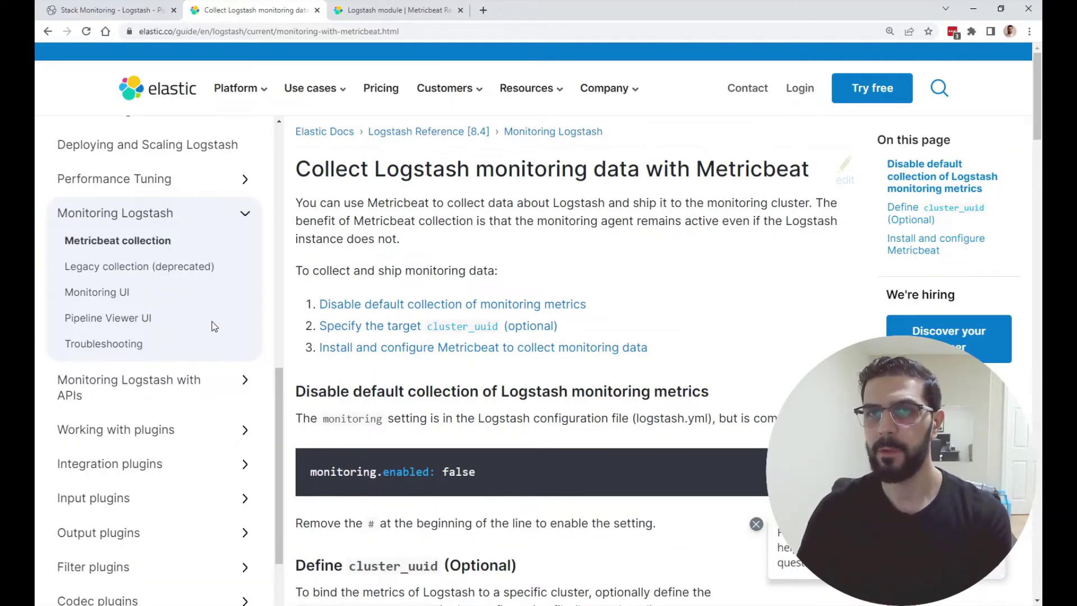
# - Scroll the Logstash monitoring guide, noting logstash.yml, and jump to 'Install and configure Metricbeat'
pyautogui.scroll(10, 207, 330)
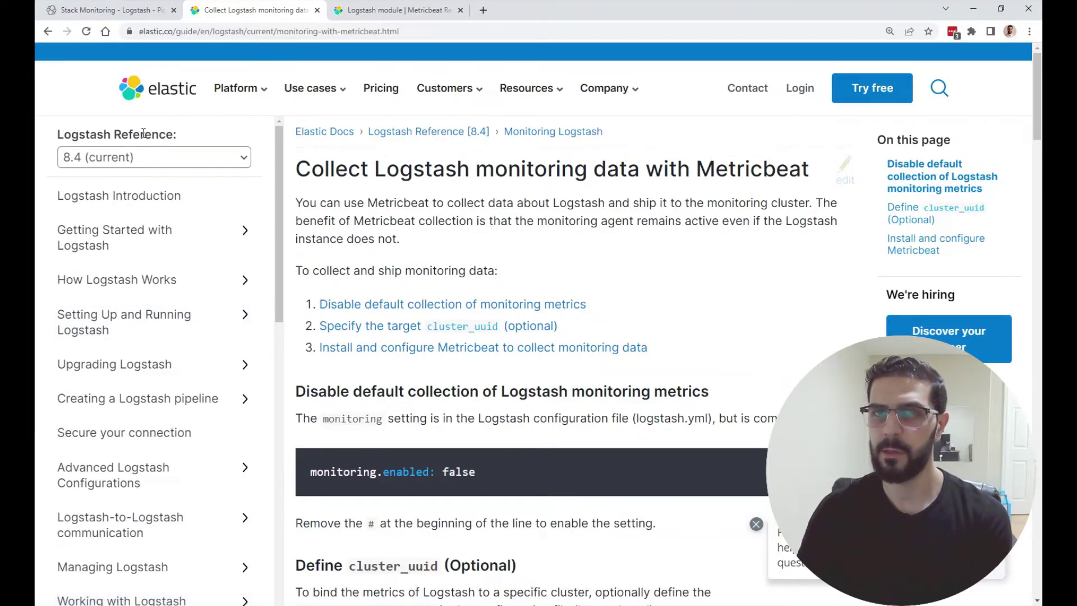
pyautogui.scroll(-10, 156, 298)
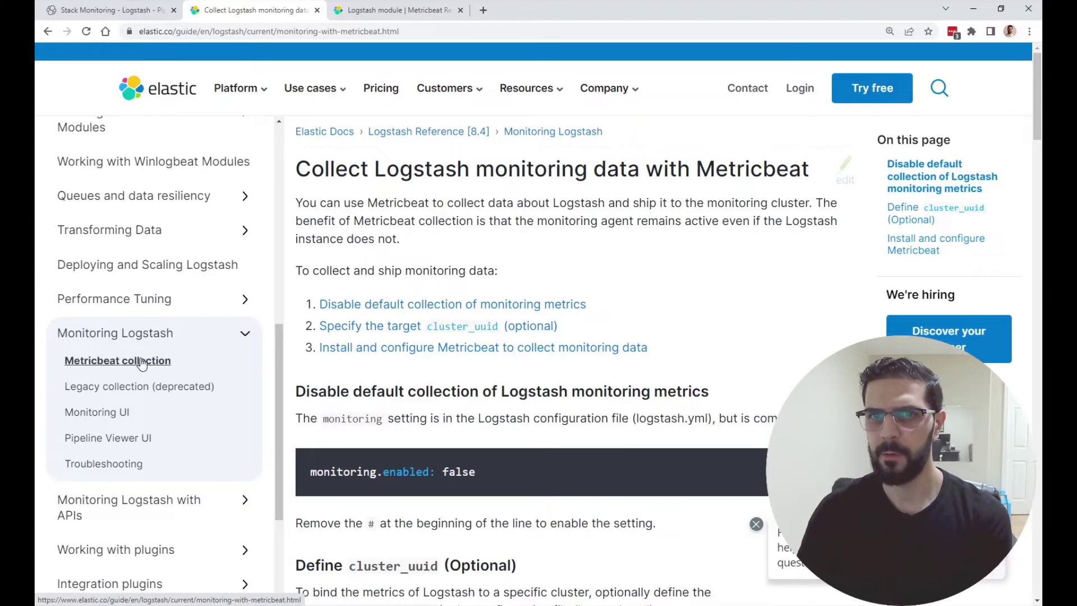
pyautogui.scroll(-2, 365, 232)
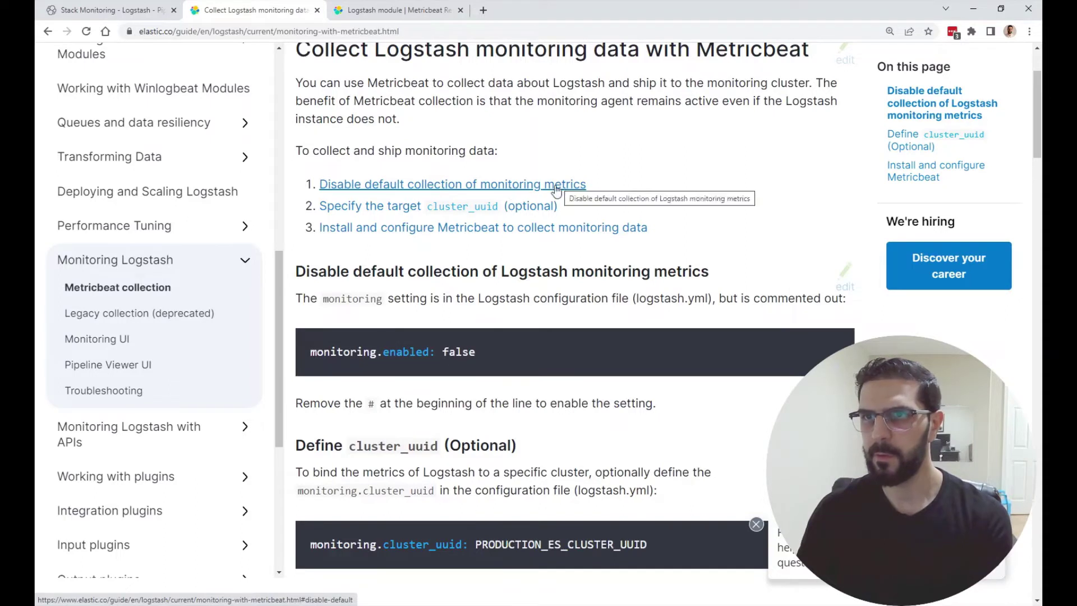
pyautogui.moveTo(636, 300); pyautogui.dragTo(694, 305)
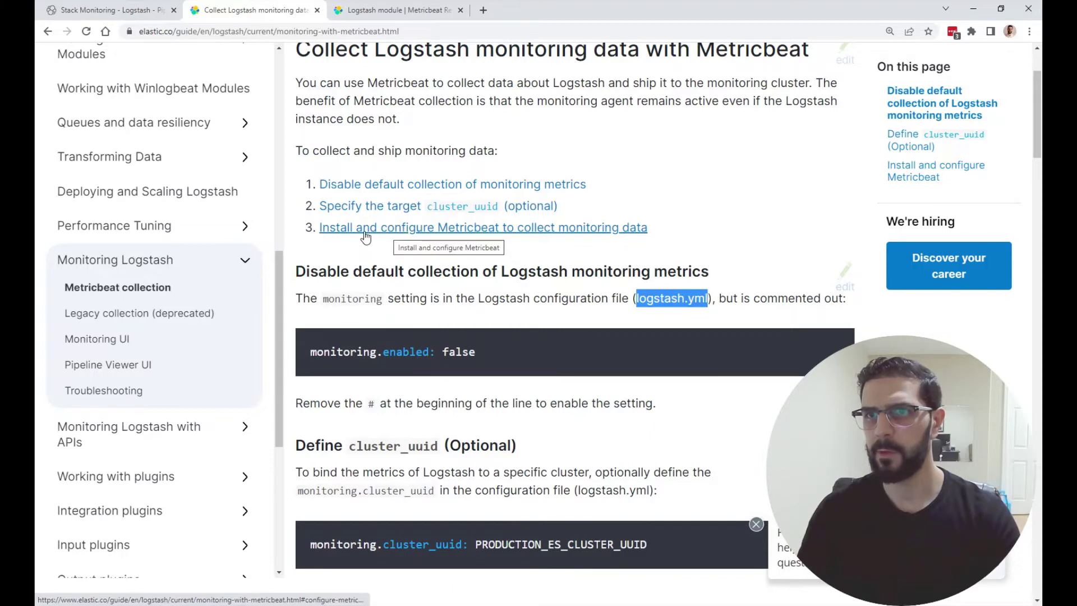
pyautogui.click(449, 228)
pyautogui.scroll(1, 354, 90)
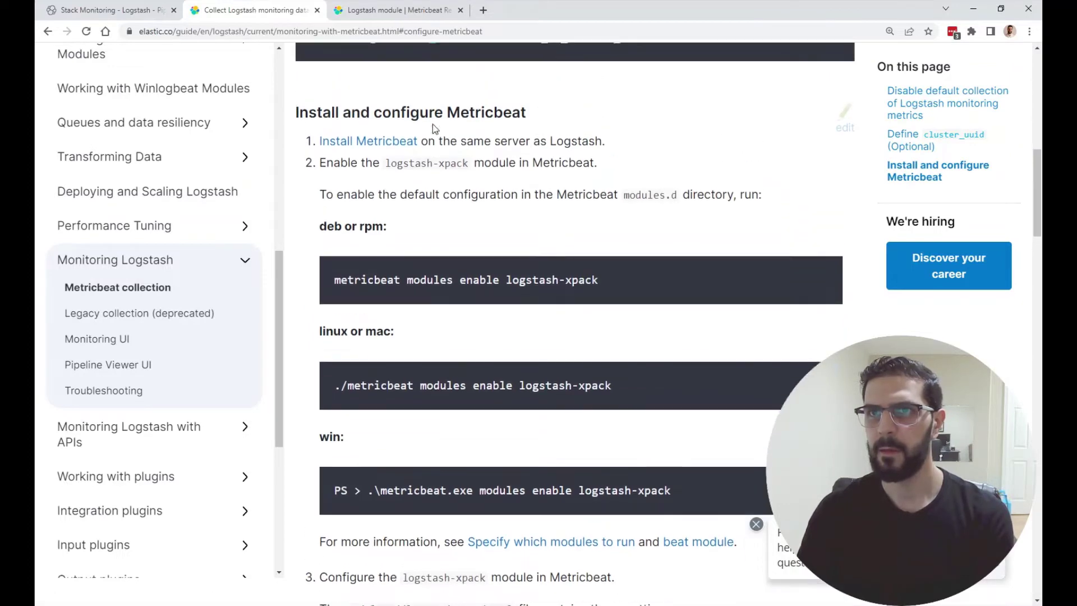
# - View the Metricbeat quick start's self-managed RPM install commands, then go back to the Logstash guide
pyautogui.click(387, 144)
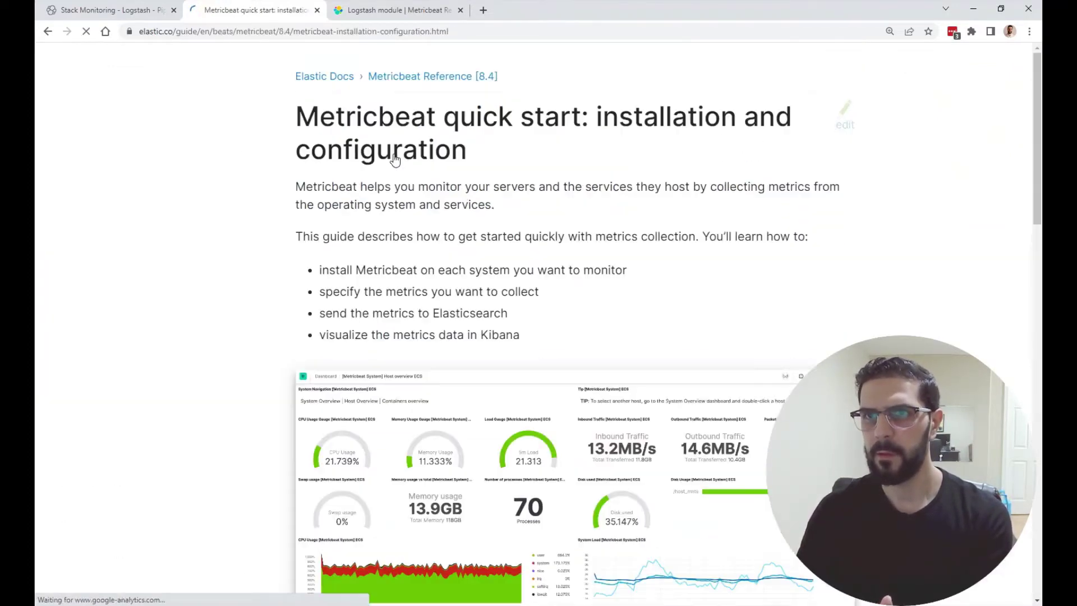
pyautogui.scroll(-10, 347, 279)
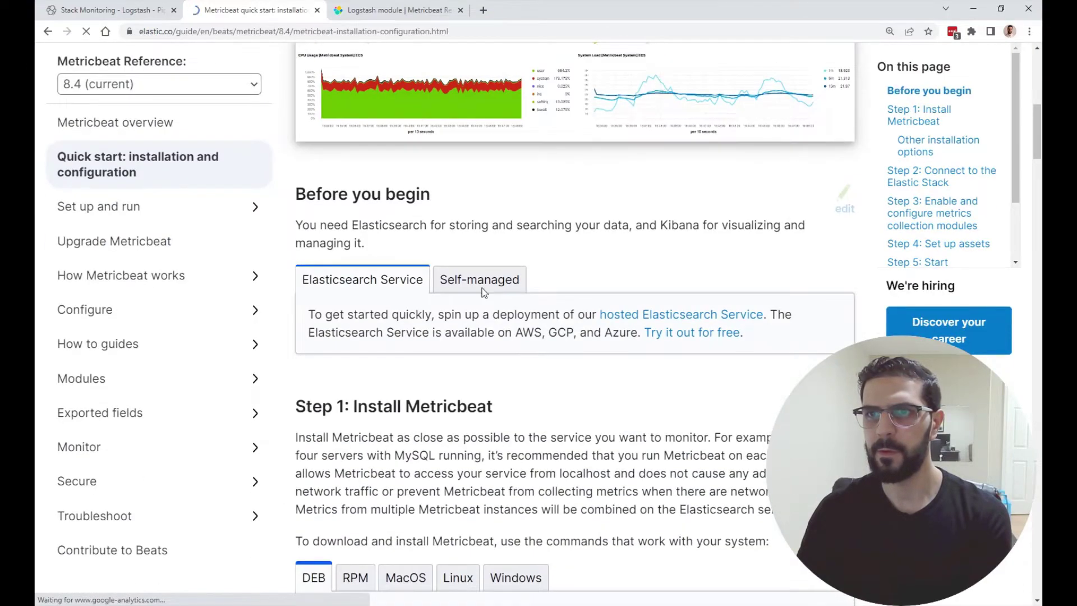
pyautogui.click(481, 286)
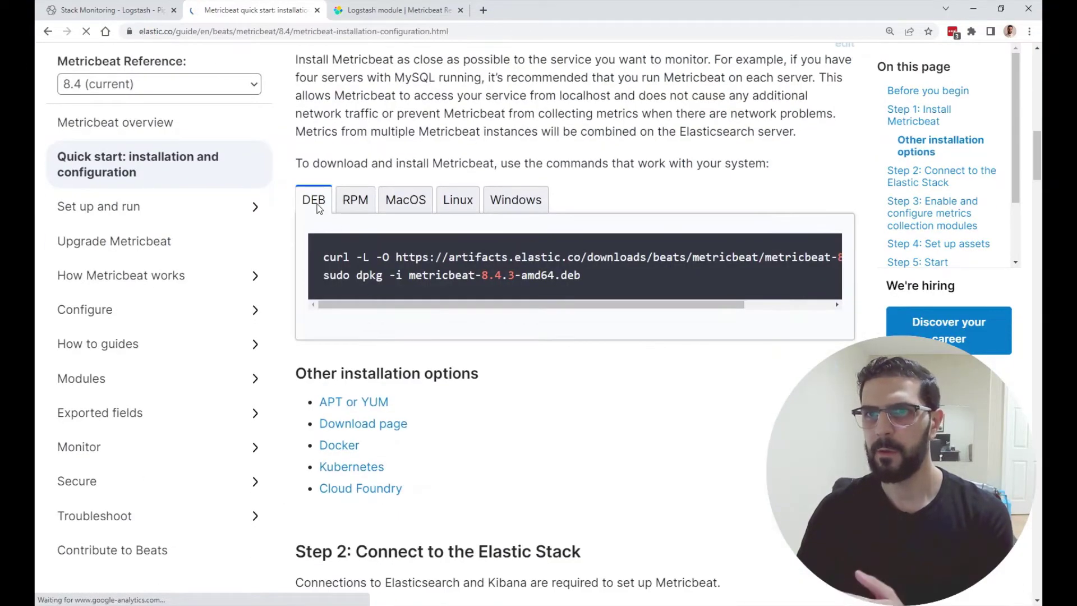
pyautogui.click(355, 204)
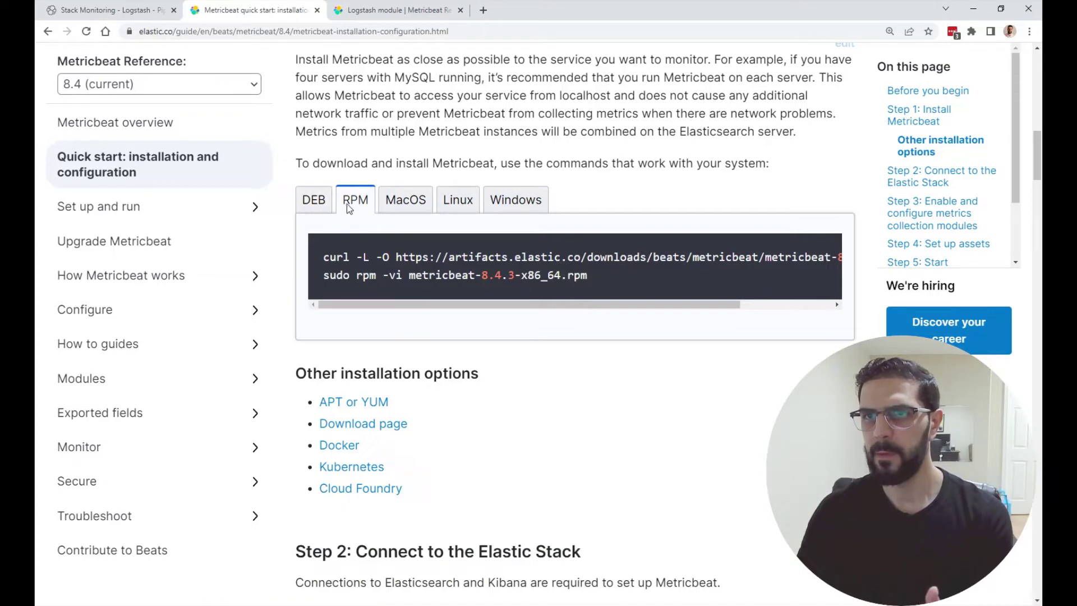
pyautogui.scroll(-1, 410, 326)
pyautogui.scroll(-5, 410, 327)
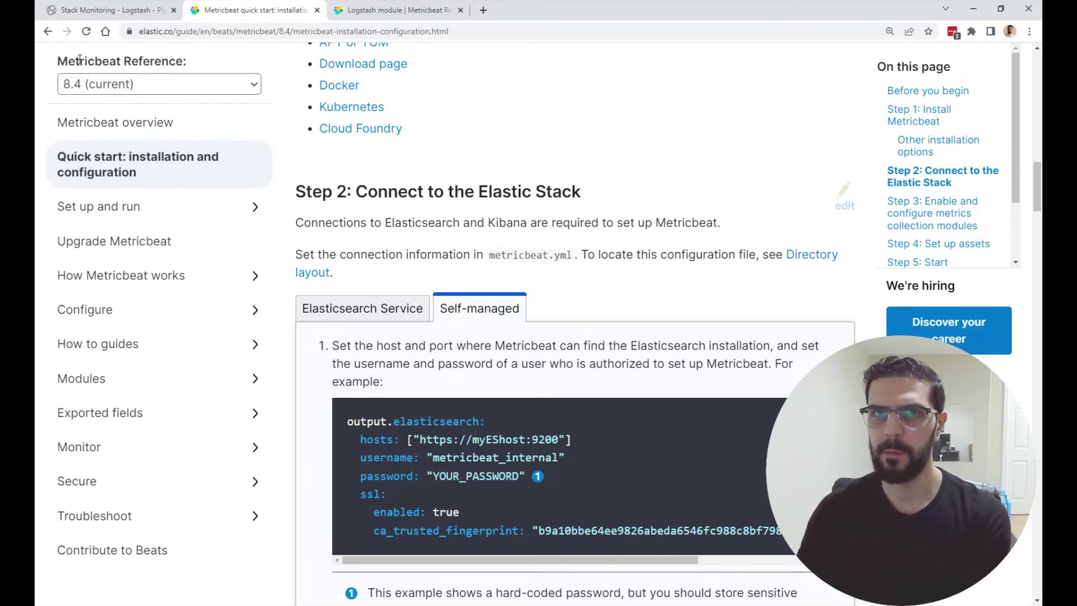
pyautogui.click(47, 31)
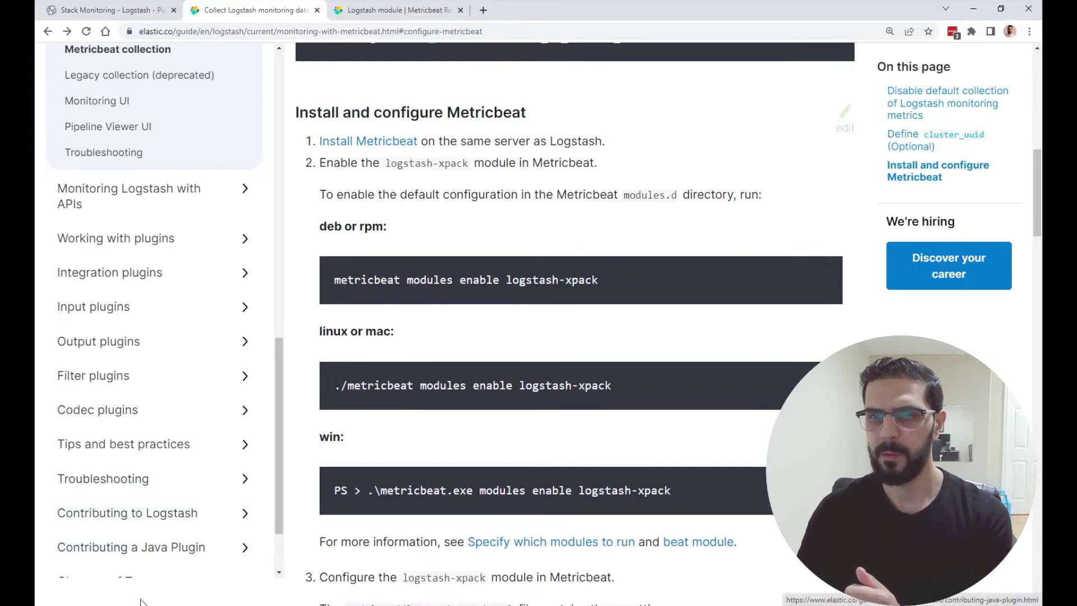
# - Bring up the server terminal and open /etc/metricbeat/metricbeat.yml in nano
pyautogui.moveTo(168, 601)
pyautogui.click(142, 577)
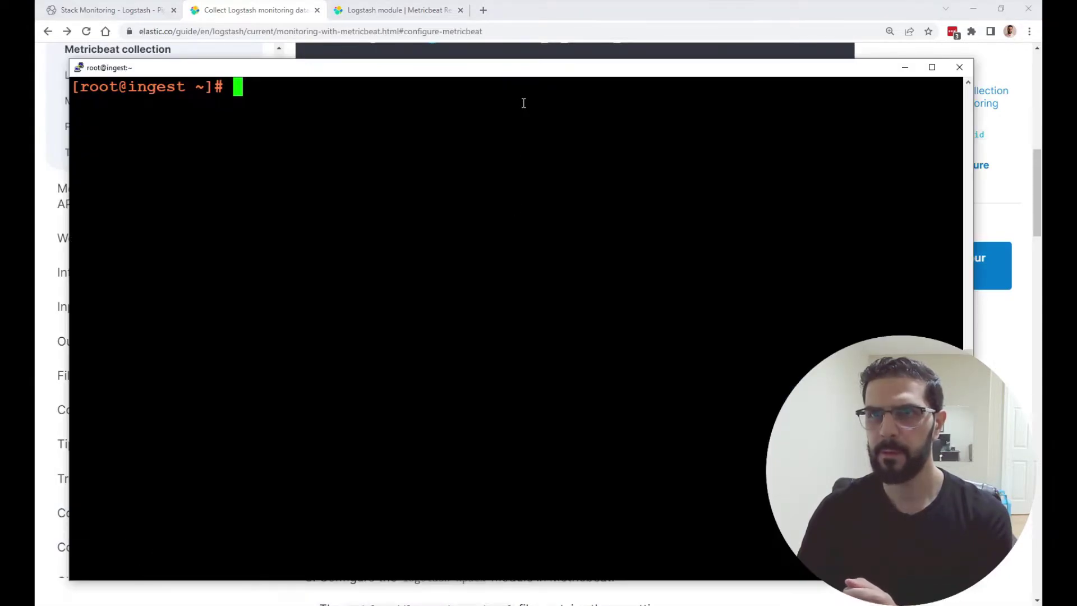
pyautogui.moveTo(516, 79); pyautogui.dragTo(537, 79)
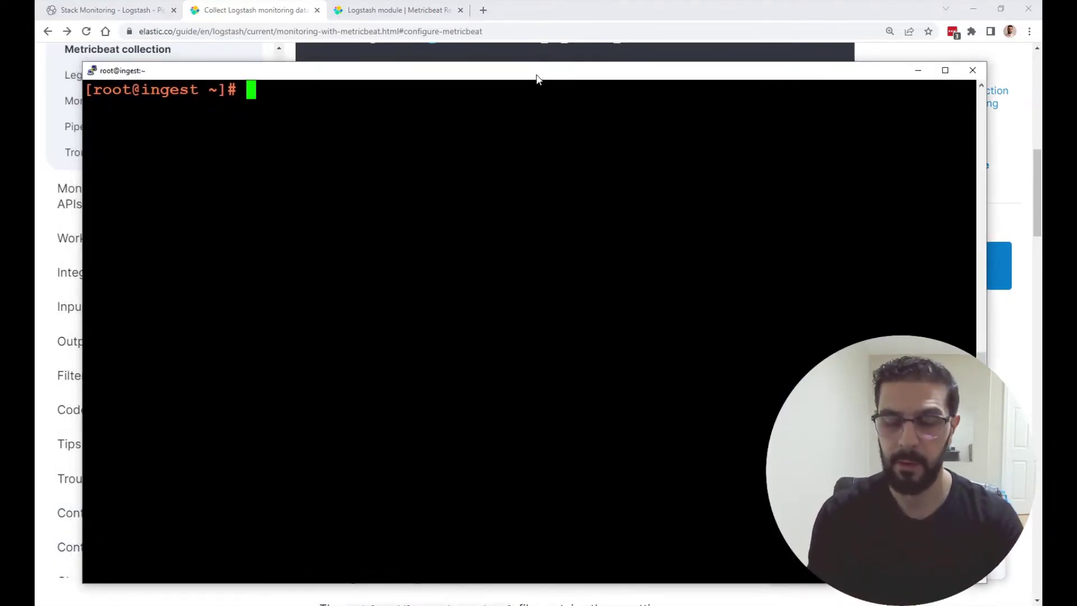
pyautogui.write('nan')
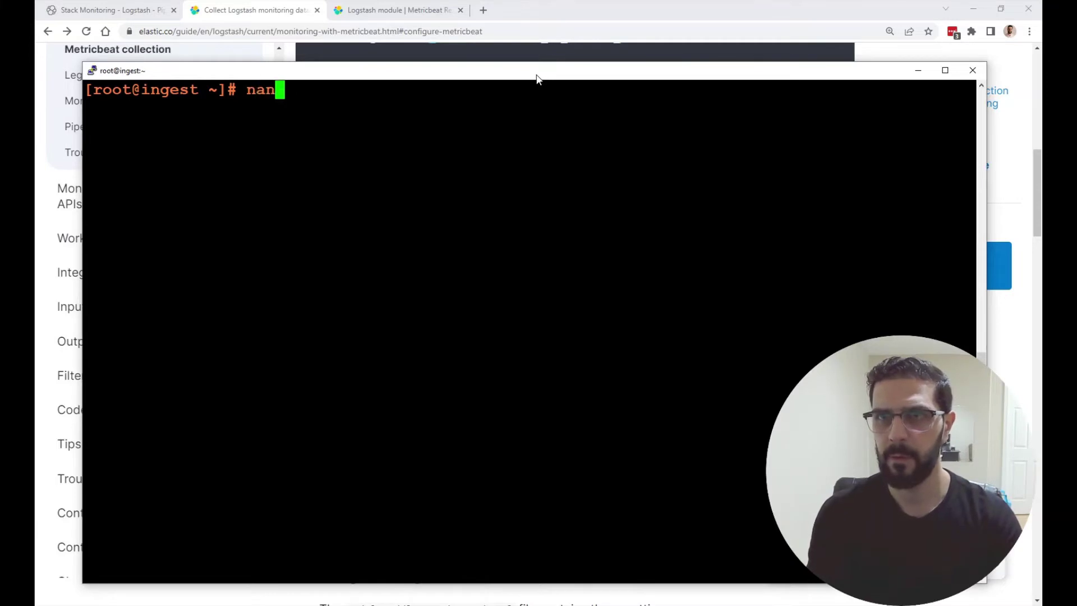
pyautogui.write('o /etc/metr')
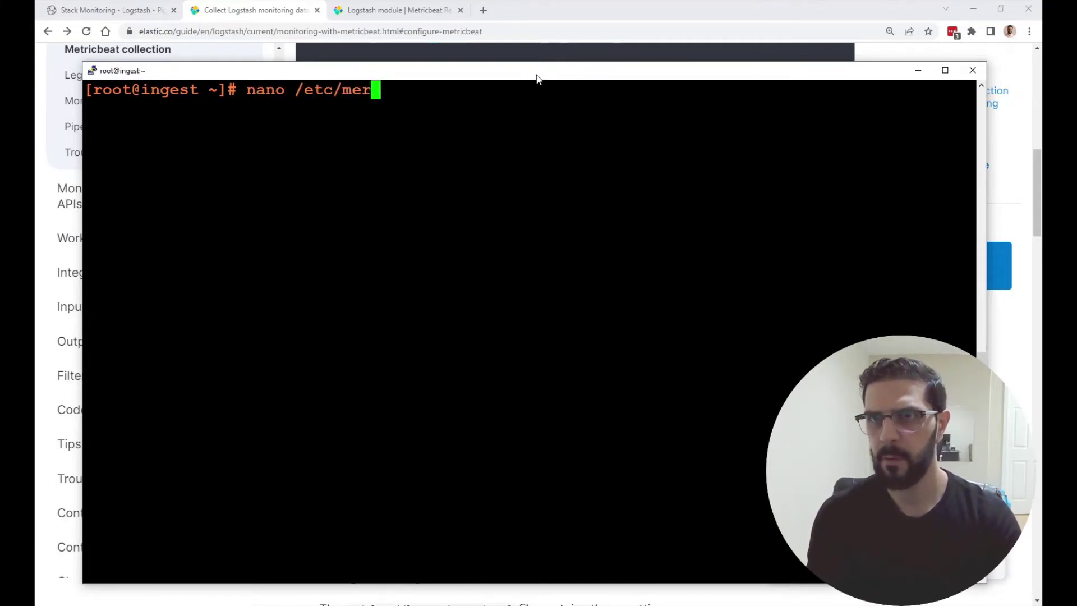
pyautogui.press('Tab')
pyautogui.write('metr')
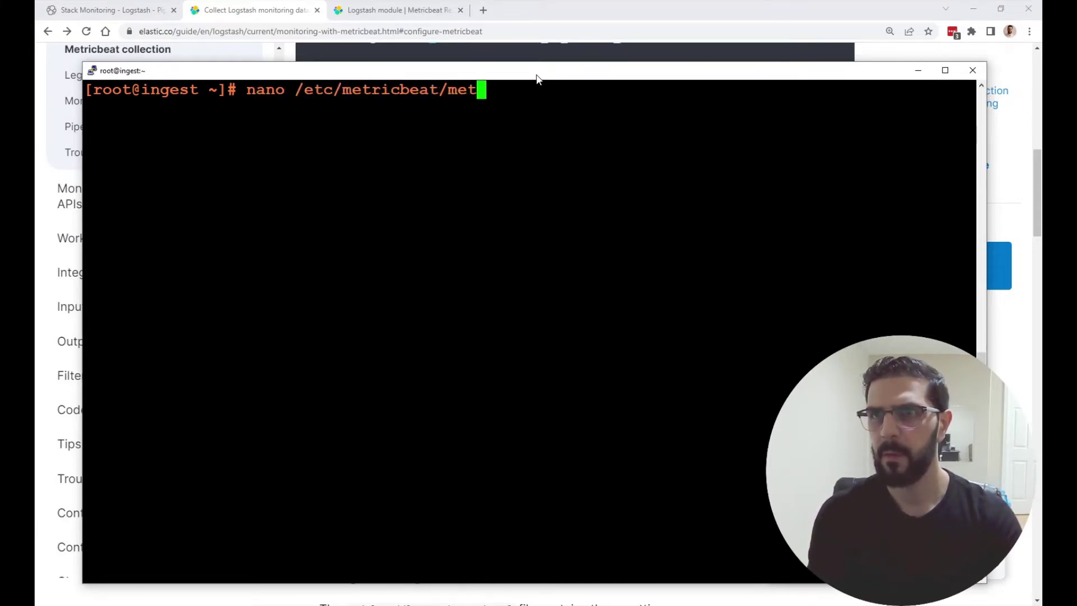
pyautogui.press('Tab')
pyautogui.write('yml')
pyautogui.press('Return')
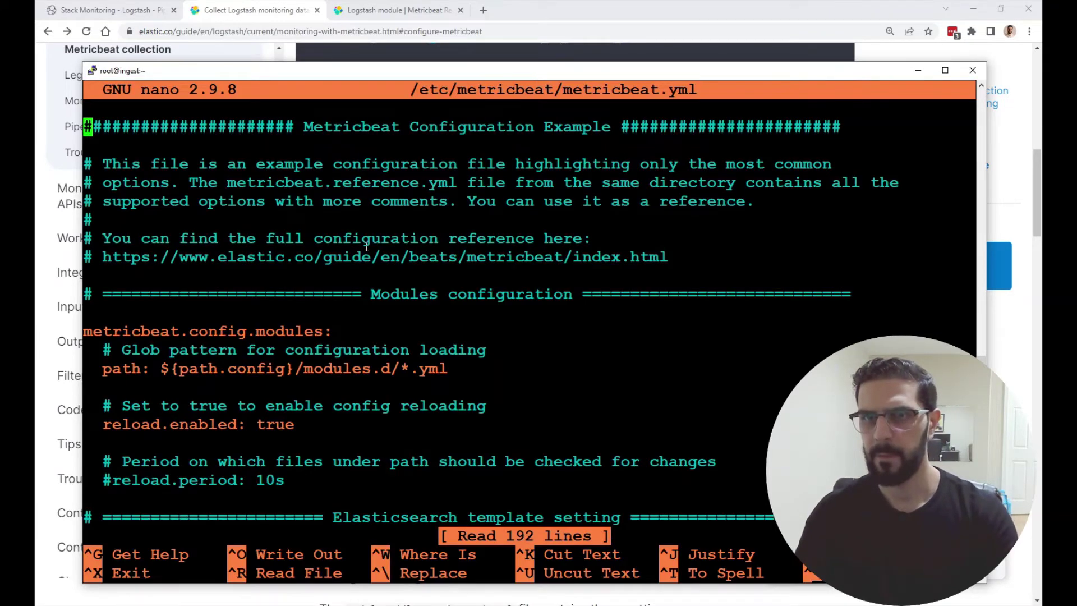
# - Page down to the setup.kibana section and point out the Kibana host IP address
pyautogui.press('pagedown')
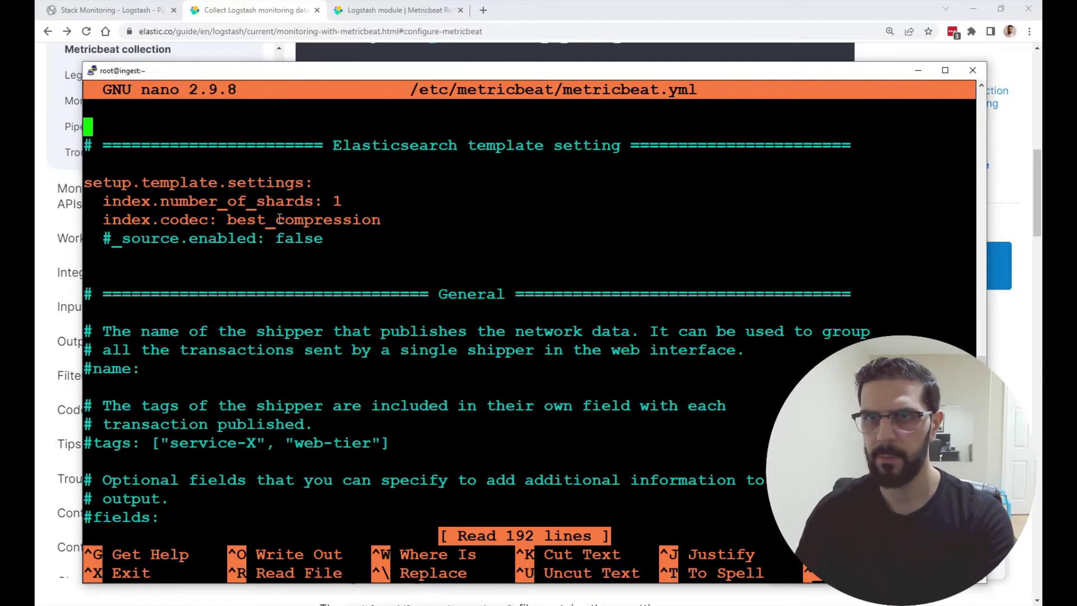
pyautogui.press('pagedown')
pyautogui.press('pagedown')
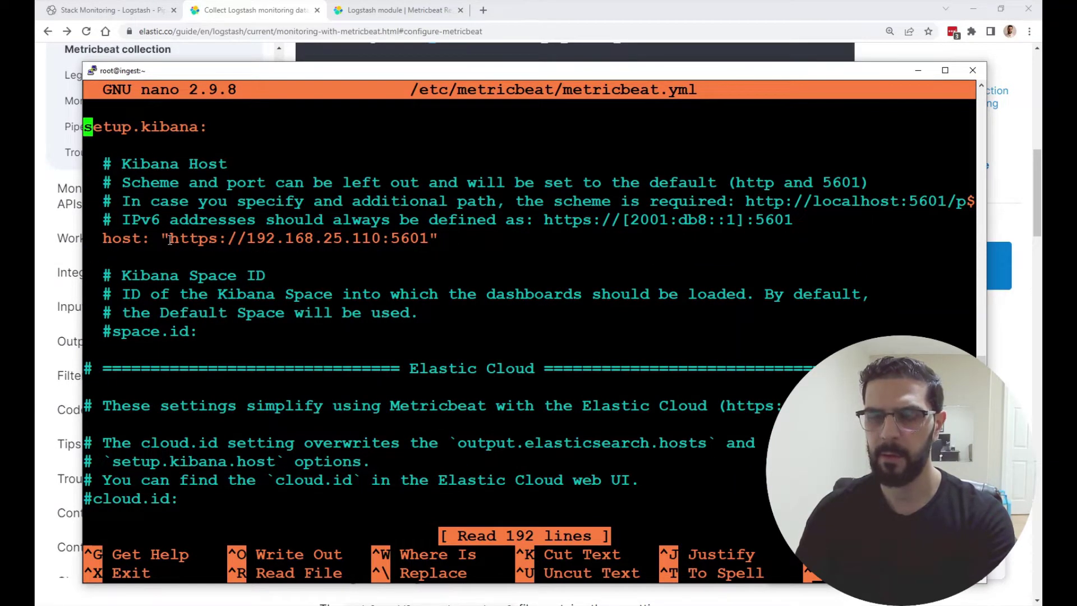
pyautogui.moveTo(168, 240); pyautogui.dragTo(424, 238)
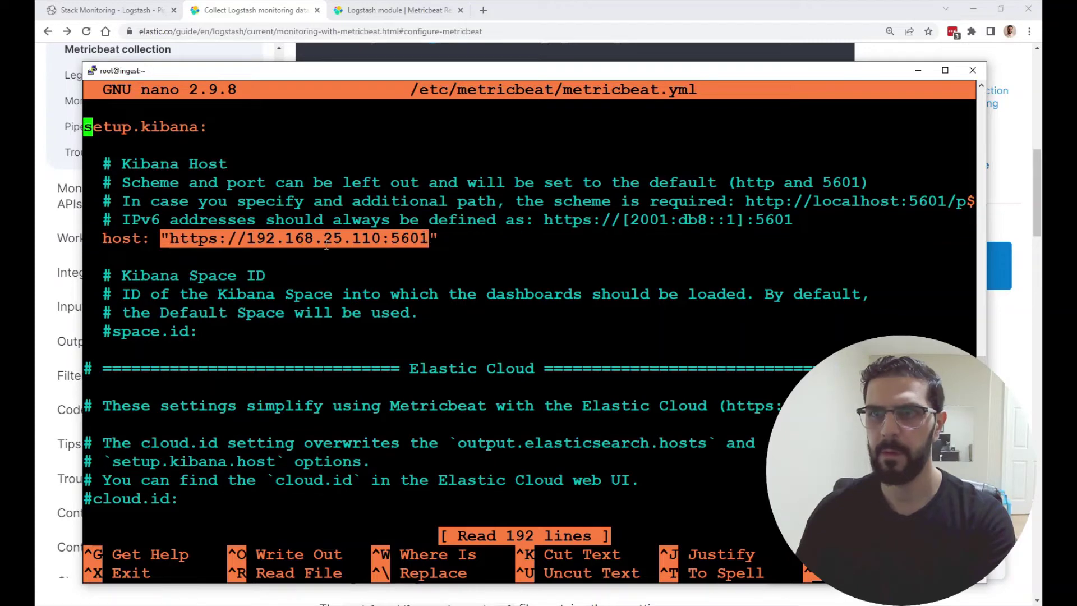
pyautogui.doubleClick(292, 239)
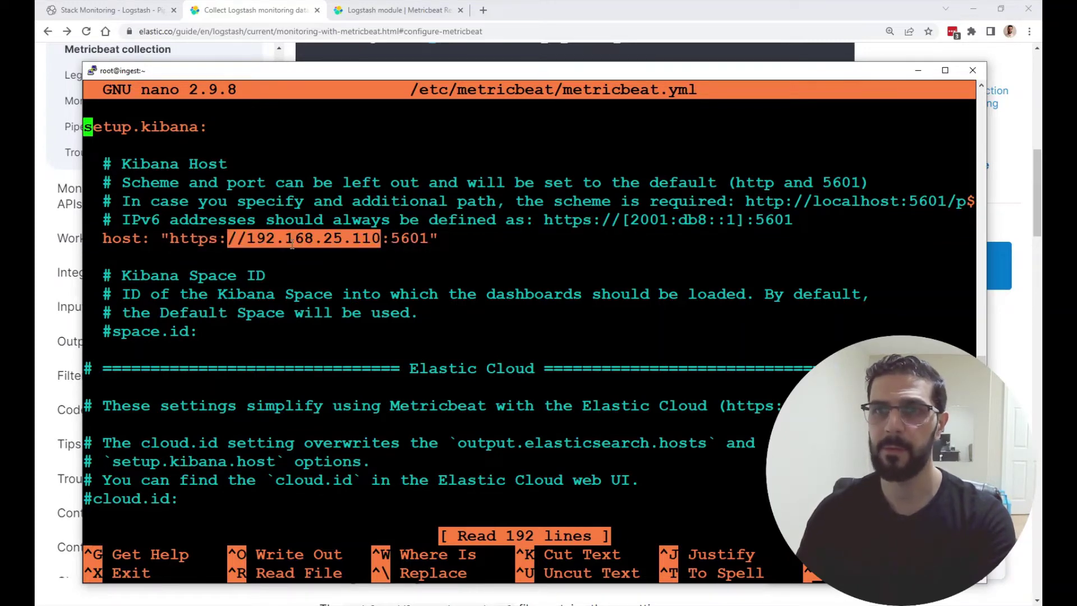
pyautogui.click(290, 245)
# - Page down to output.elasticsearch and point out the first Elasticsearch host entry
pyautogui.press('pagedown')
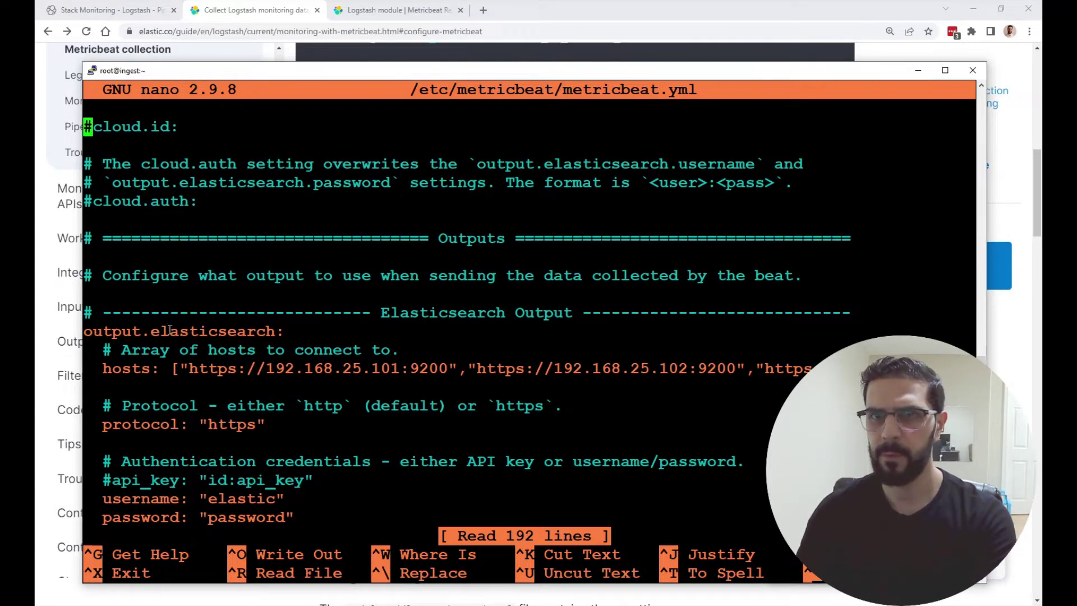
pyautogui.moveTo(143, 331); pyautogui.dragTo(266, 320)
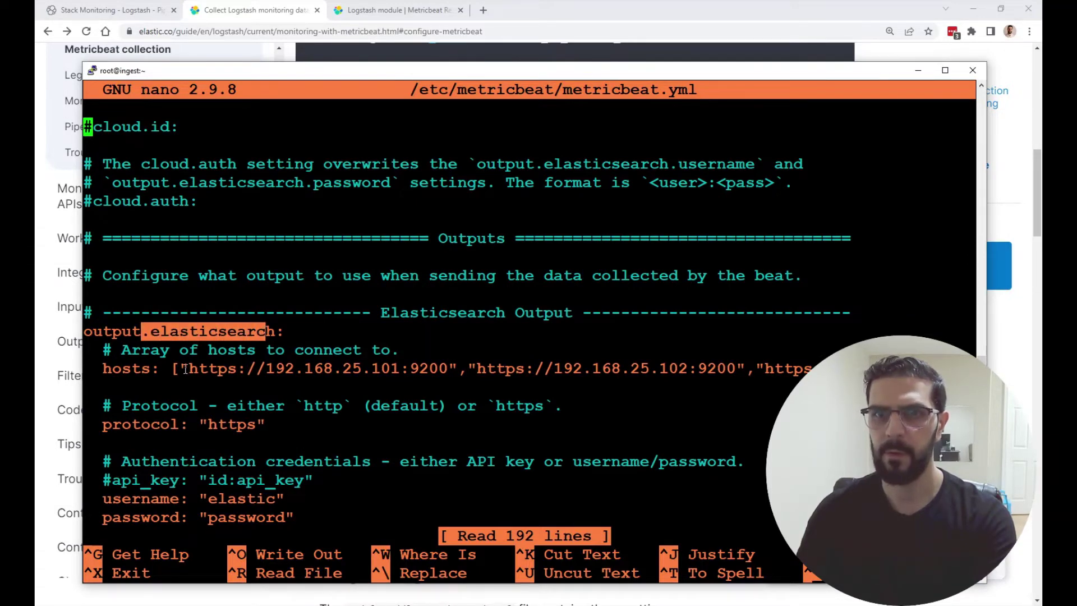
pyautogui.moveTo(182, 369); pyautogui.dragTo(453, 370)
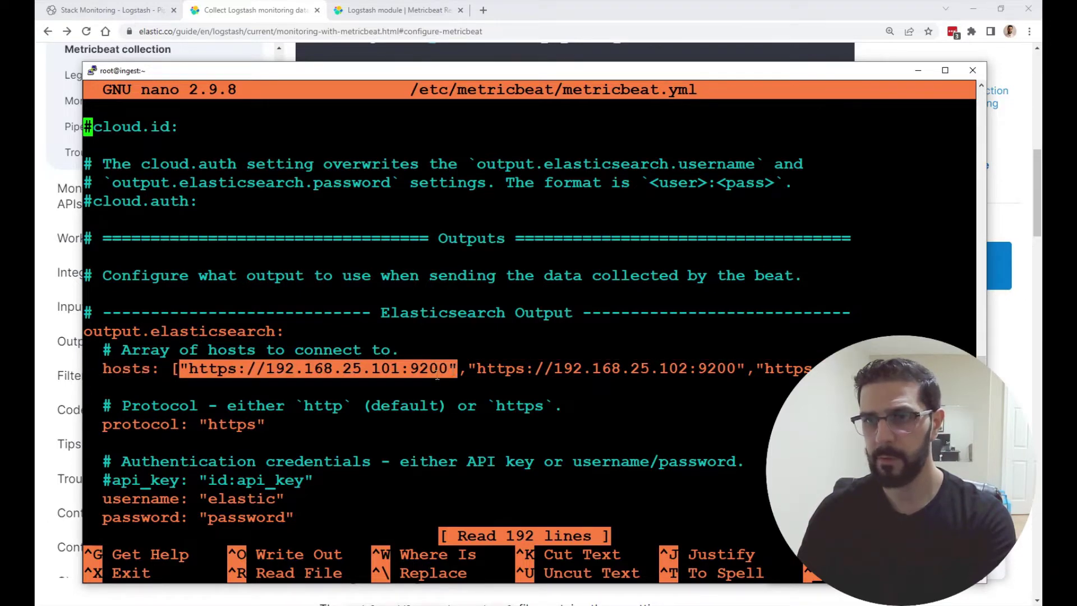
pyautogui.click(437, 375)
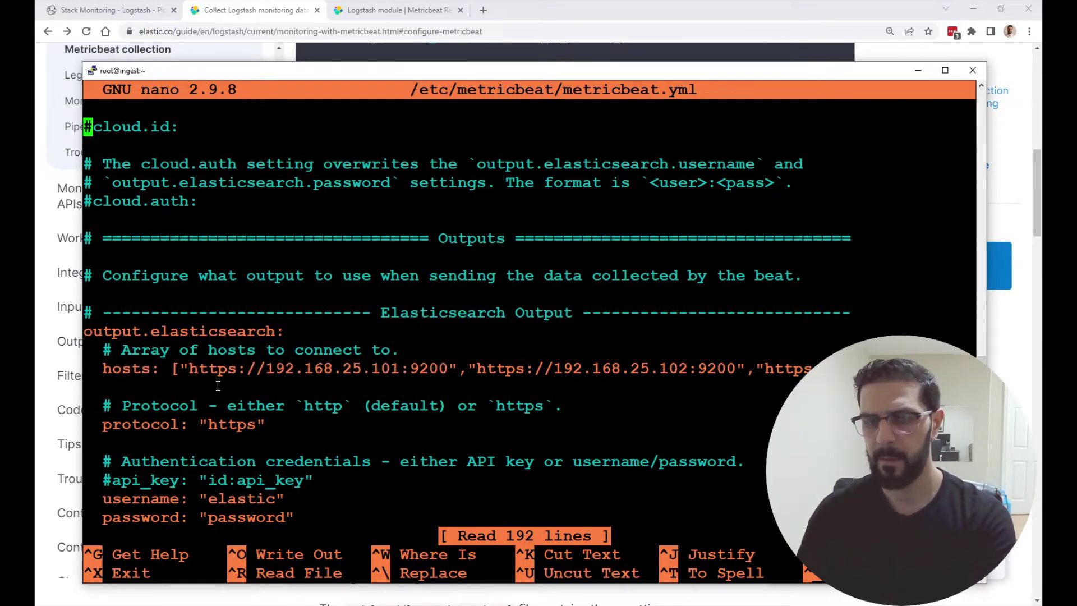
# - Point out the https protocol, the configured username and the elasticsearch-ca.pem certificate path
pyautogui.press('Down')
pyautogui.press('Down')
pyautogui.press('Down')
pyautogui.press('Down')
pyautogui.press('Down')
pyautogui.press('Down')
pyautogui.press('Down')
pyautogui.press('Down')
pyautogui.press('Down')
pyautogui.press('Down')
pyautogui.press('Down')
pyautogui.press('Down')
pyautogui.press('Down')
pyautogui.press('Down')
pyautogui.press('Down')
pyautogui.press('Down')
pyautogui.press('Down')
pyautogui.press('Down')
pyautogui.press('Down')
pyautogui.press('Down')
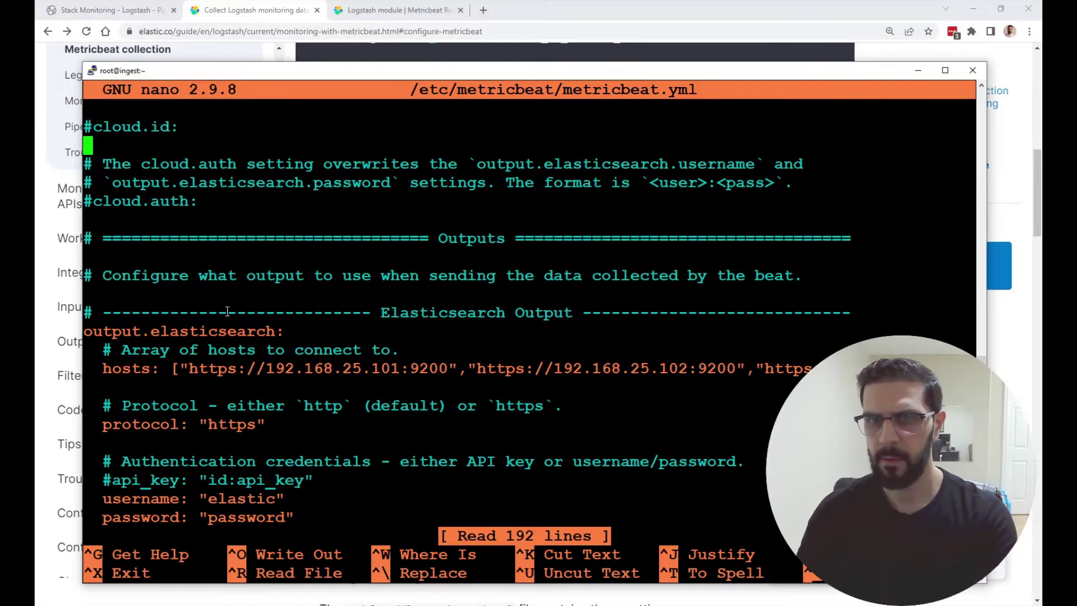
pyautogui.press('Down')
pyautogui.press('Down')
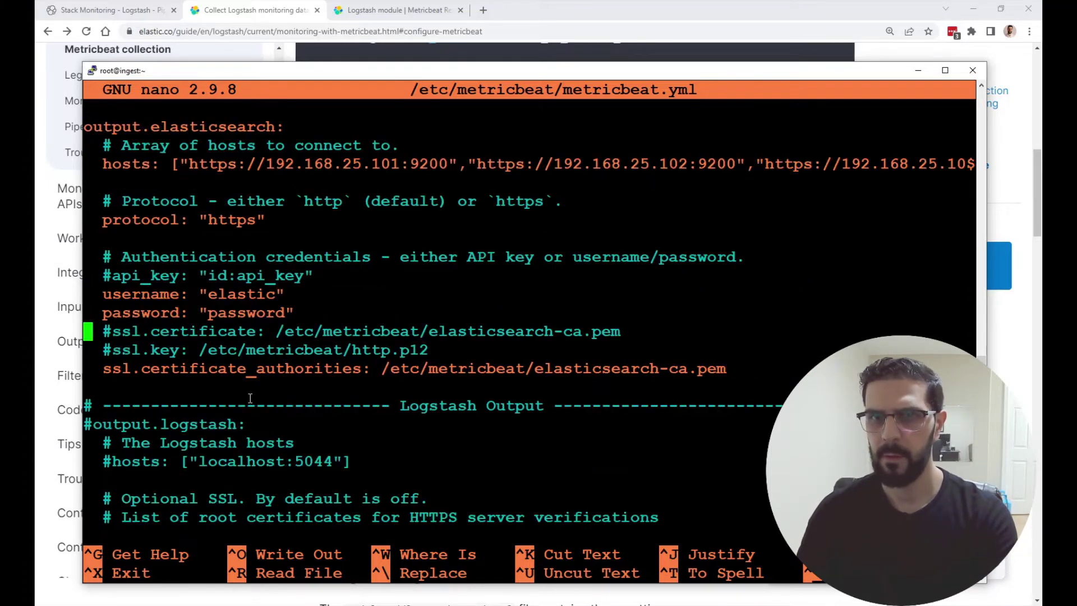
pyautogui.doubleClick(215, 221)
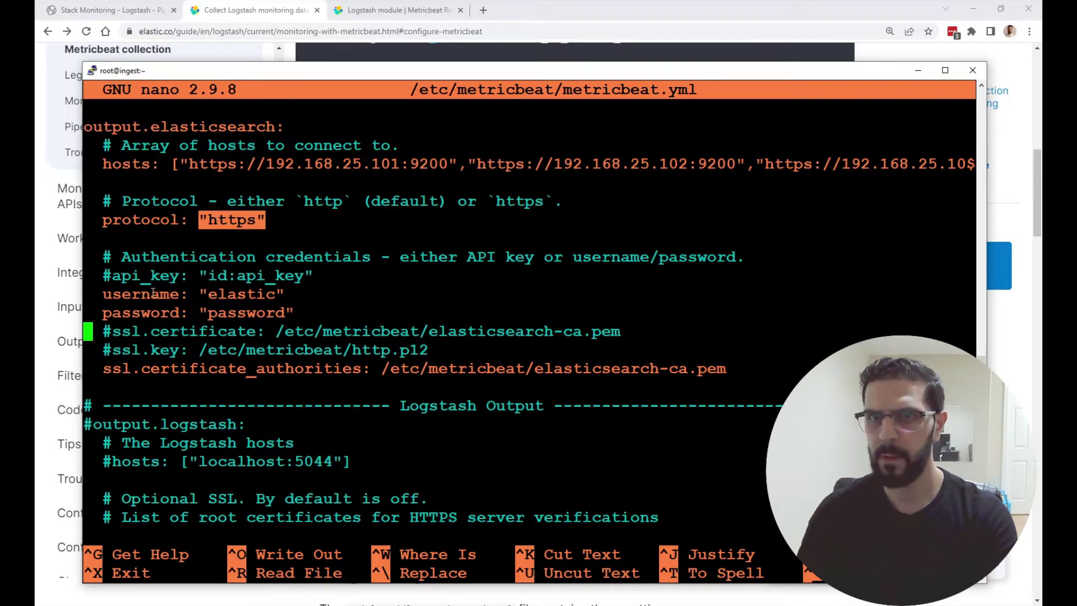
pyautogui.doubleClick(238, 295)
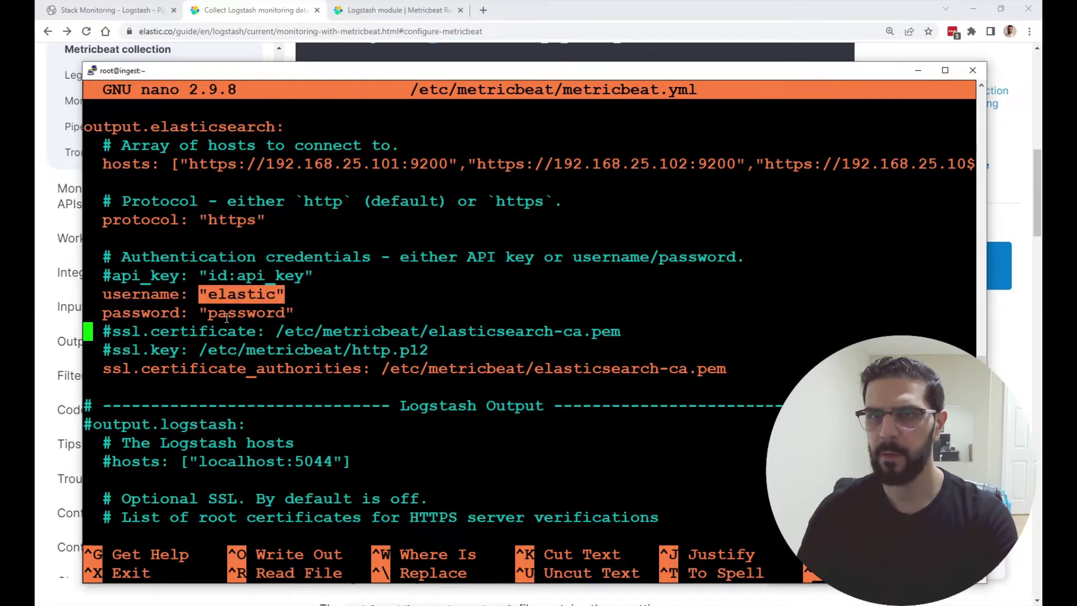
pyautogui.click(226, 318)
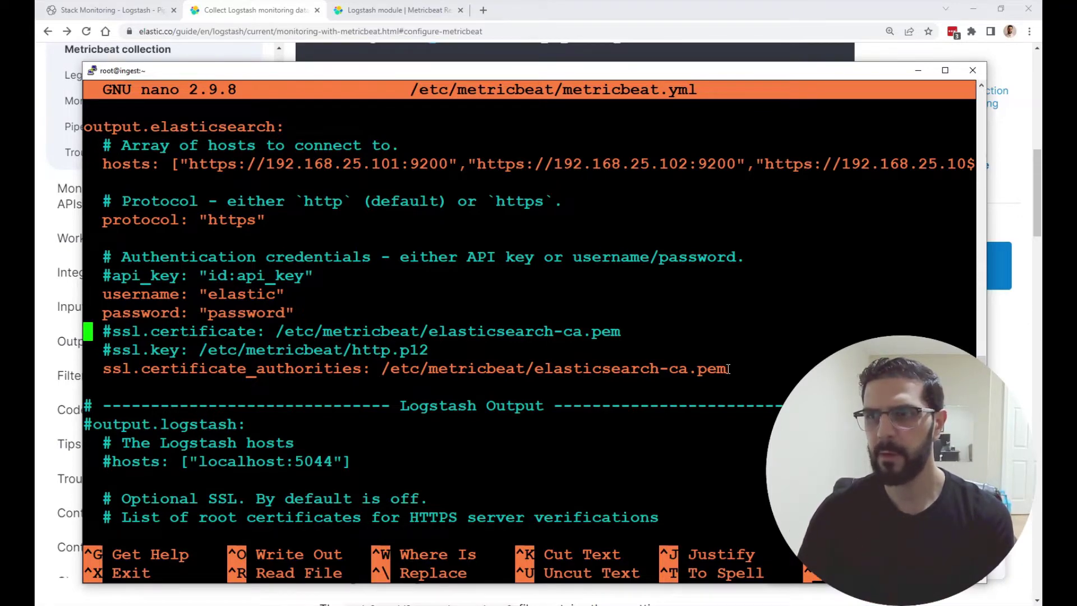
pyautogui.moveTo(728, 369); pyautogui.dragTo(539, 370)
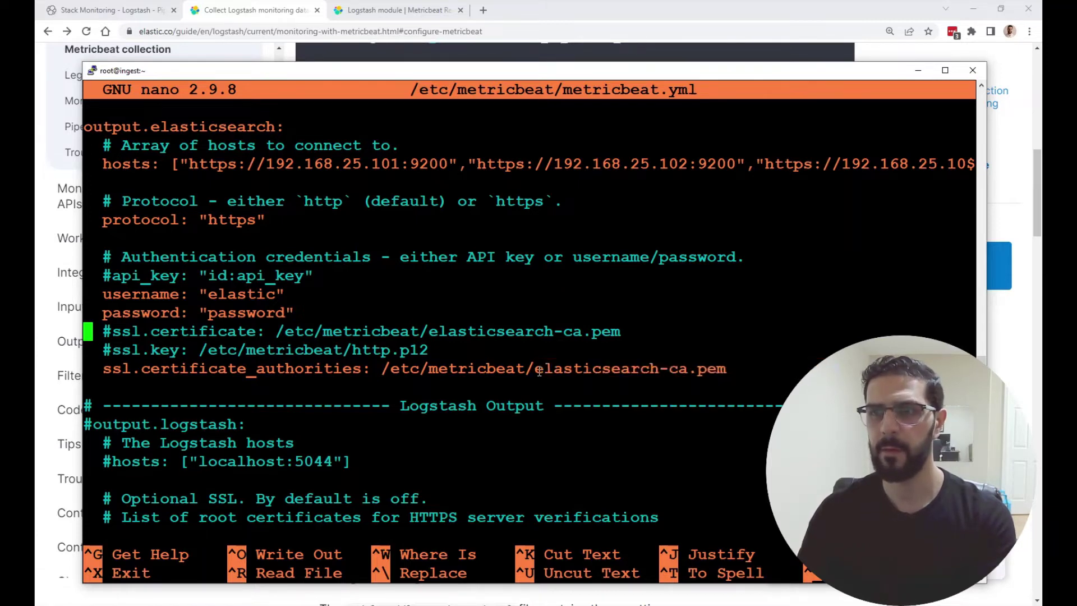
pyautogui.doubleClick(538, 370)
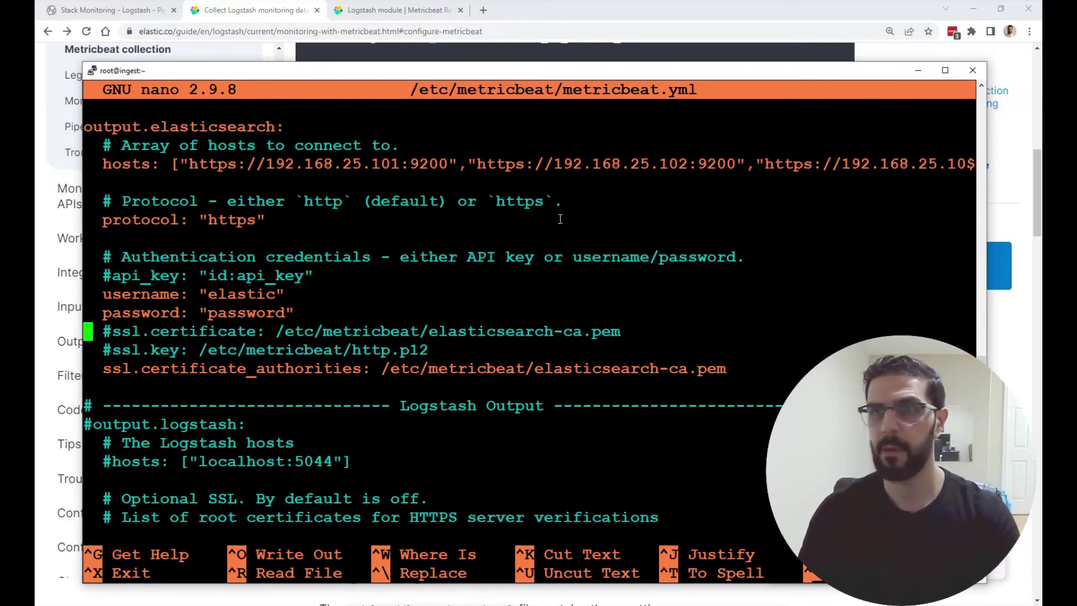
# - Exit nano and, in the docs, mark the step enabling the logstash-xpack module
pyautogui.hotkey('ctrl', 'x')
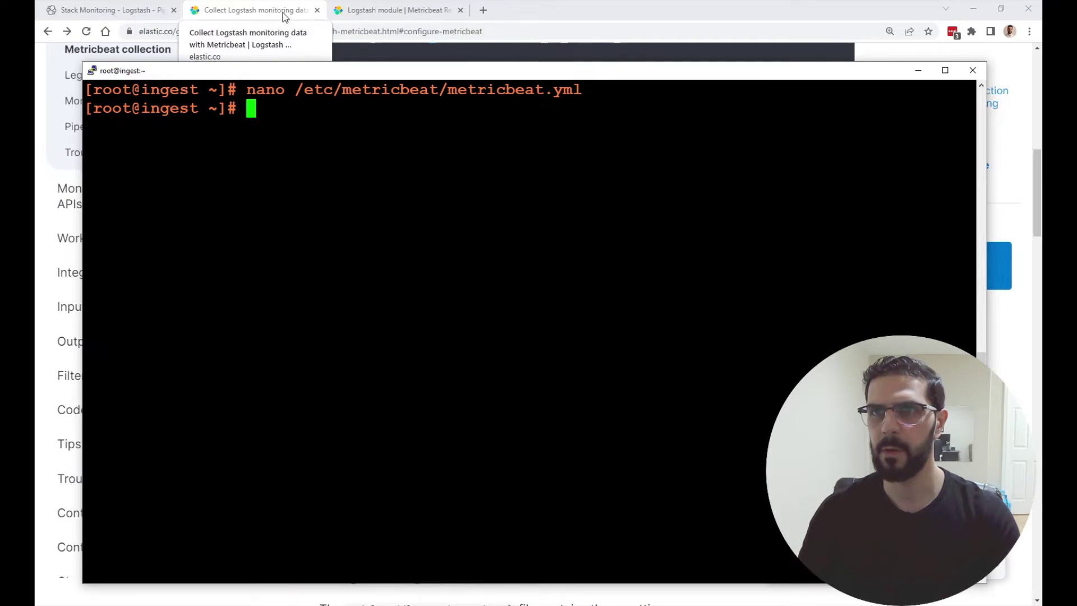
pyautogui.click(283, 15)
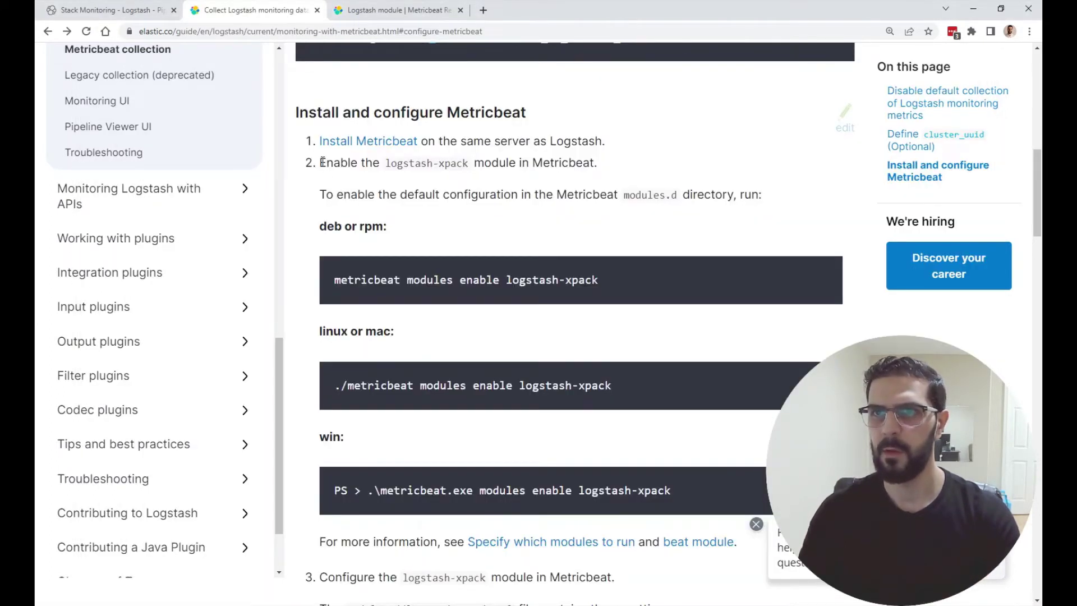
pyautogui.moveTo(323, 162); pyautogui.dragTo(374, 160)
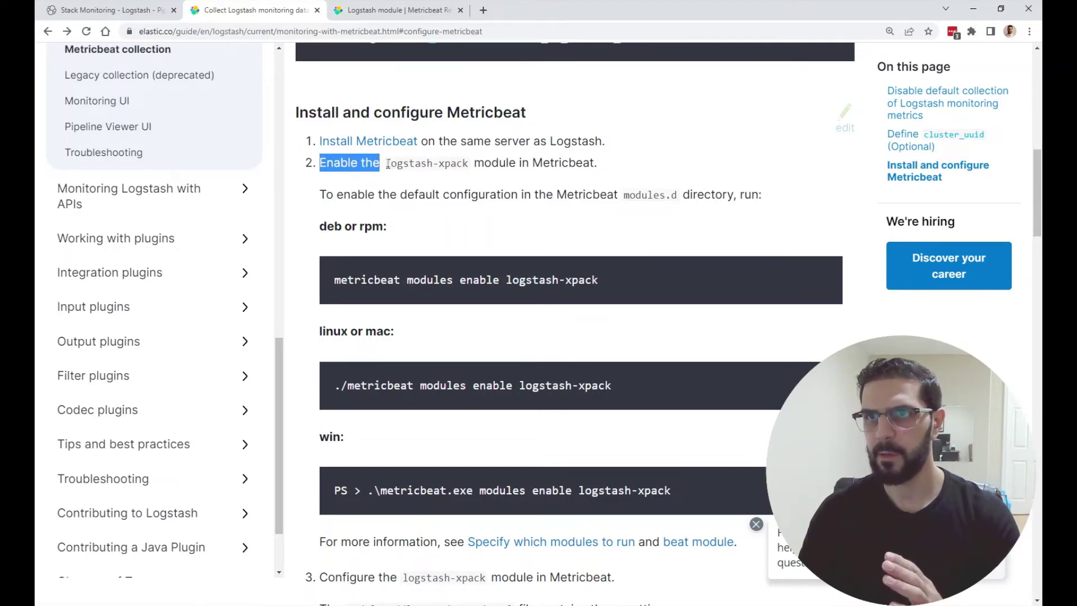
pyautogui.moveTo(385, 163); pyautogui.dragTo(466, 170)
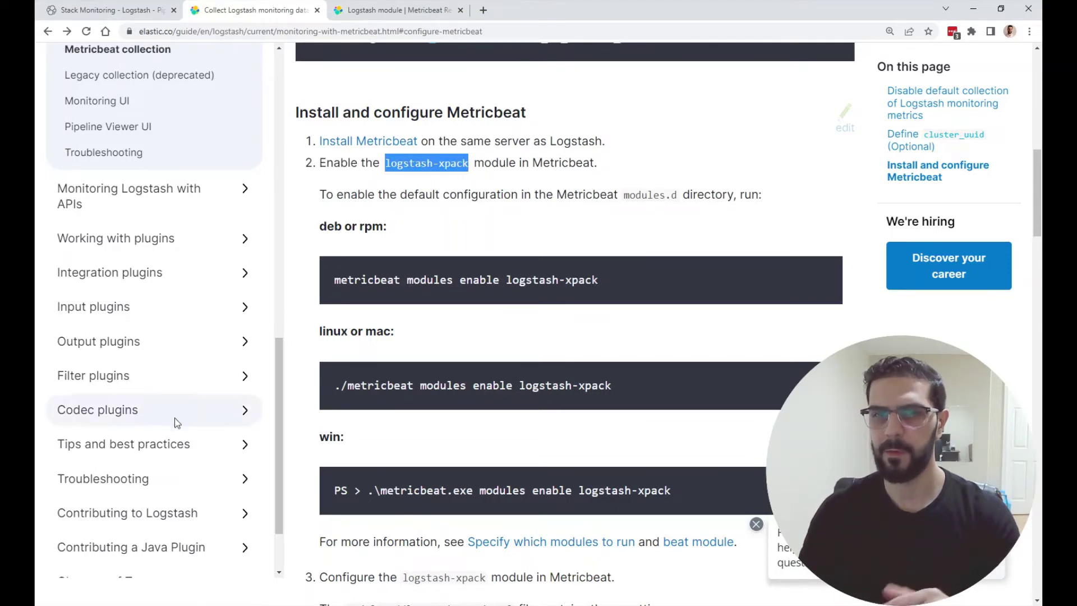
# - Run 'metricbeat modules list' in the server terminal
pyautogui.click(138, 576)
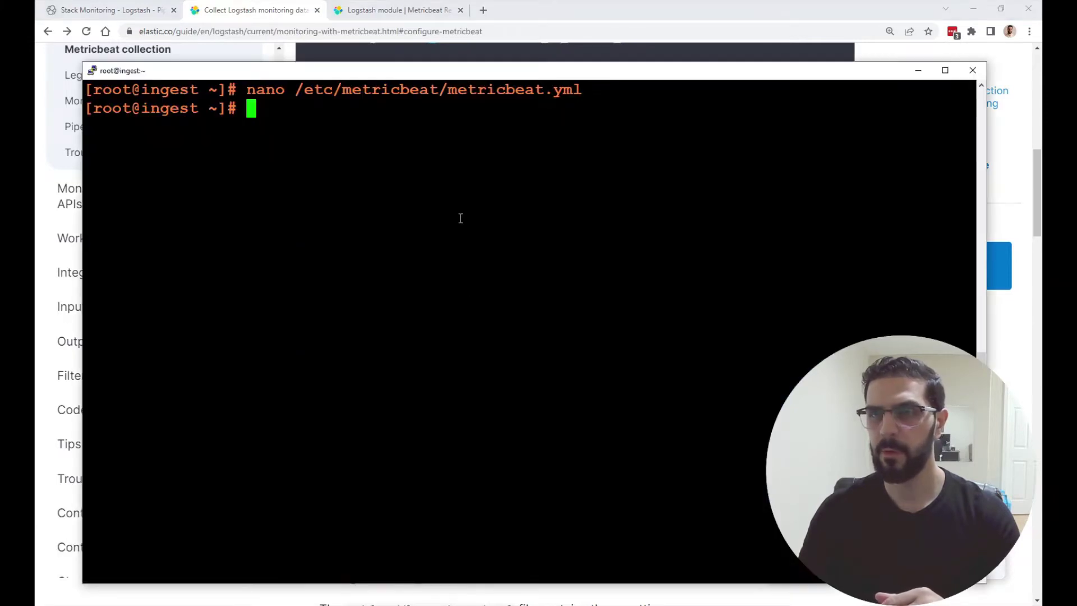
pyautogui.press('Return')
pyautogui.press('Return')
pyautogui.write('m')
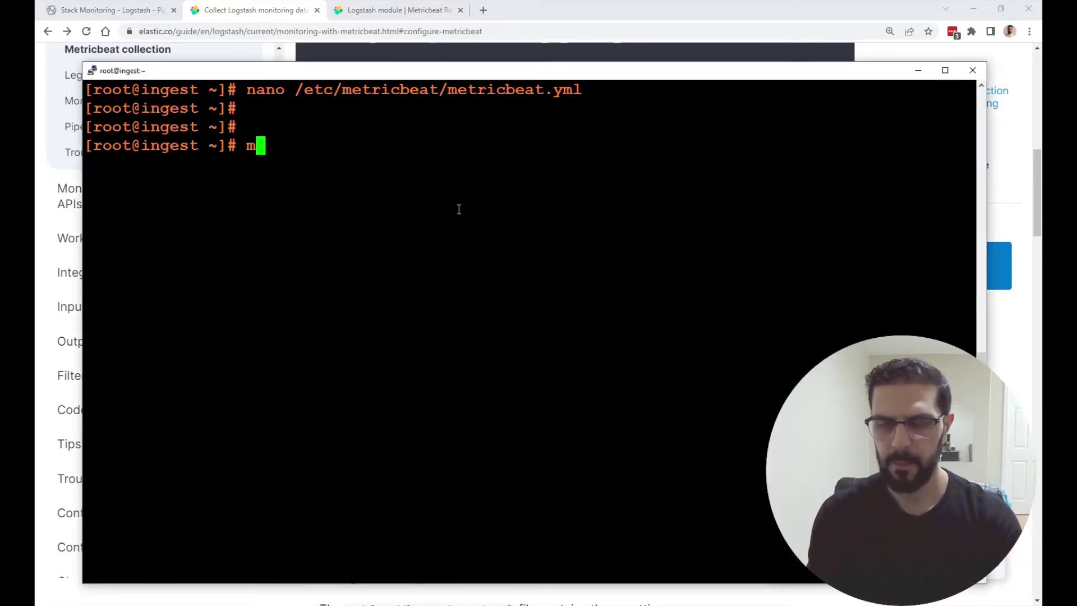
pyautogui.write('et')
pyautogui.press('Tab')
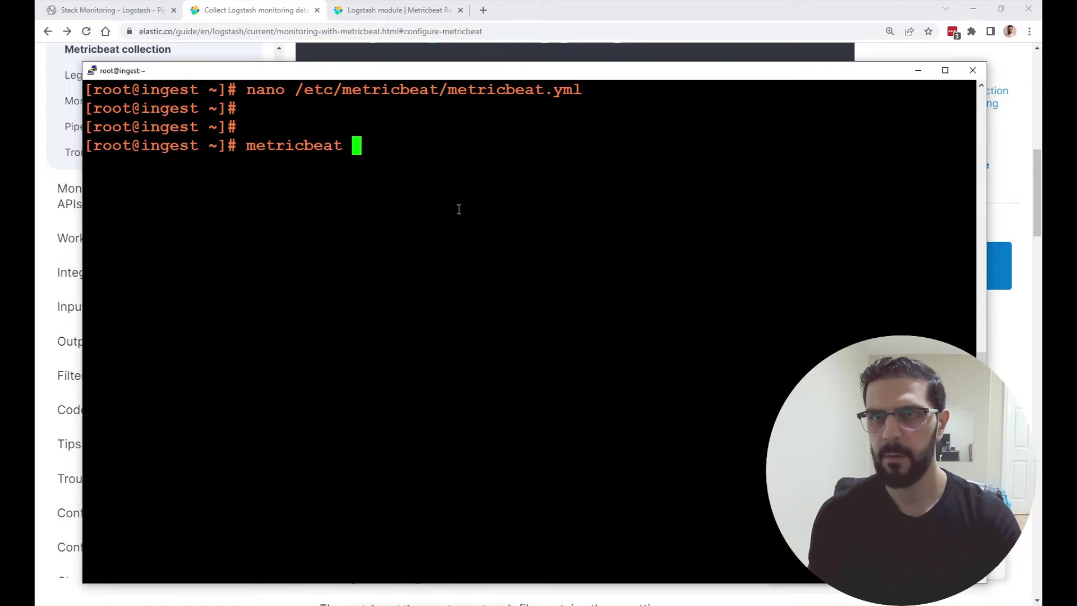
pyautogui.write('modules')
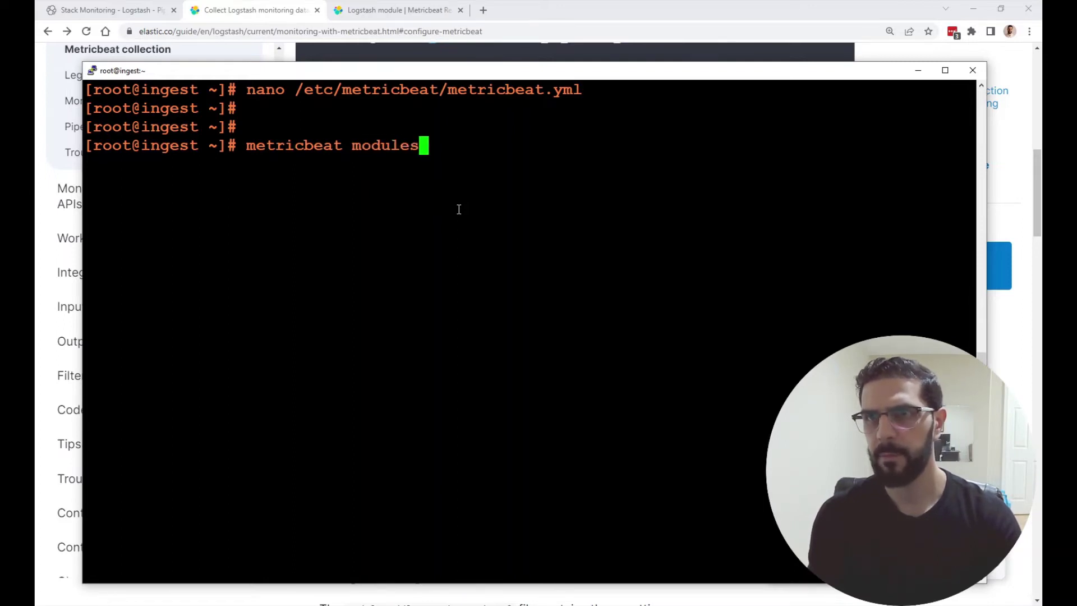
pyautogui.write(' list')
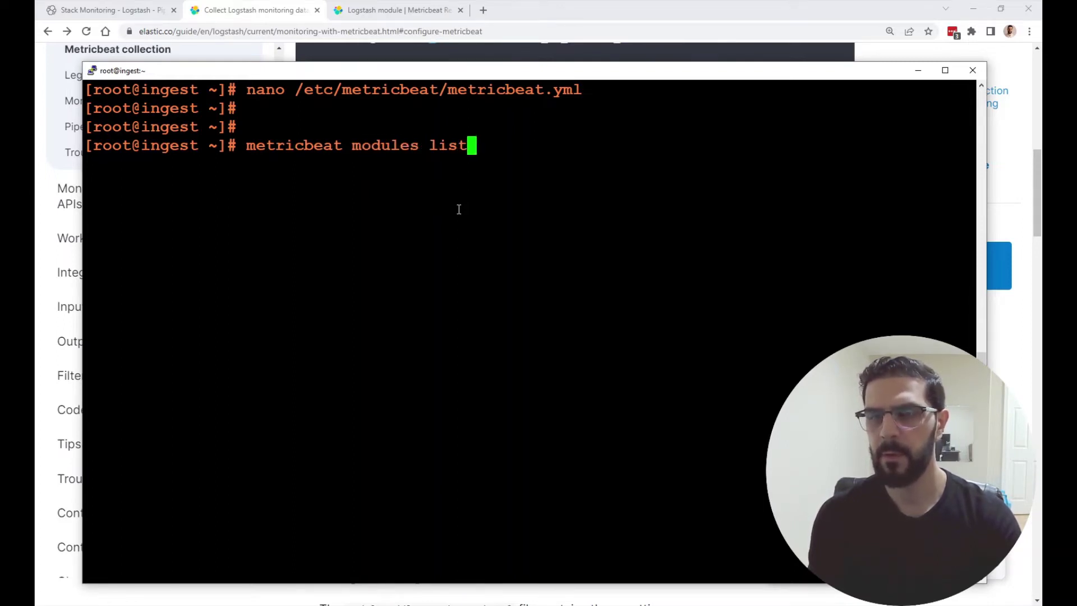
pyautogui.press('Return')
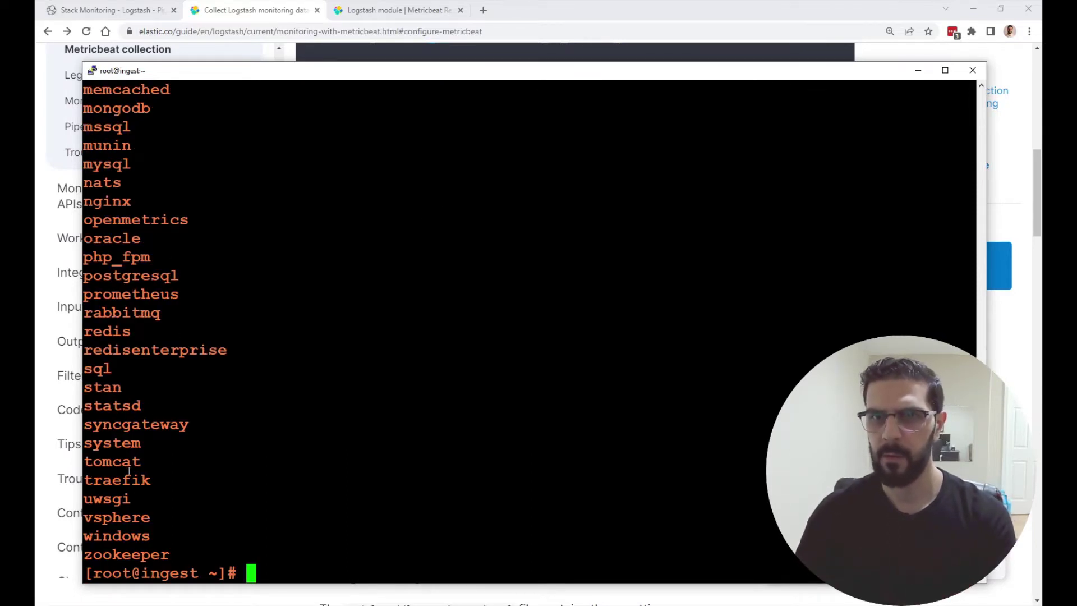
# - Review the module list, marking oracle and elasticsearch-xpack, then return to Stack Monitoring
pyautogui.doubleClick(106, 238)
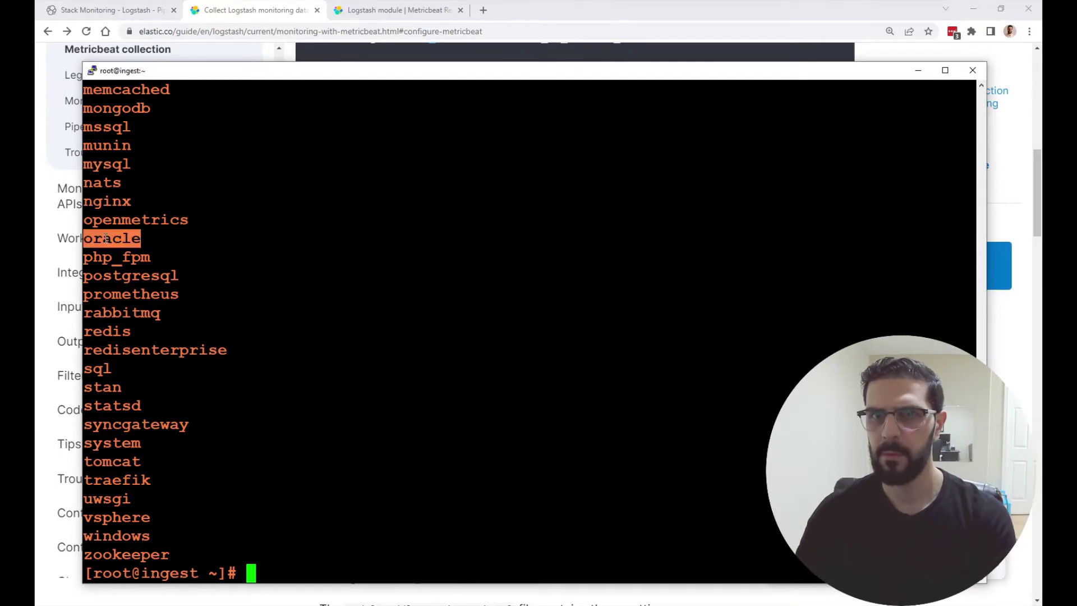
pyautogui.scroll(9, 119, 337)
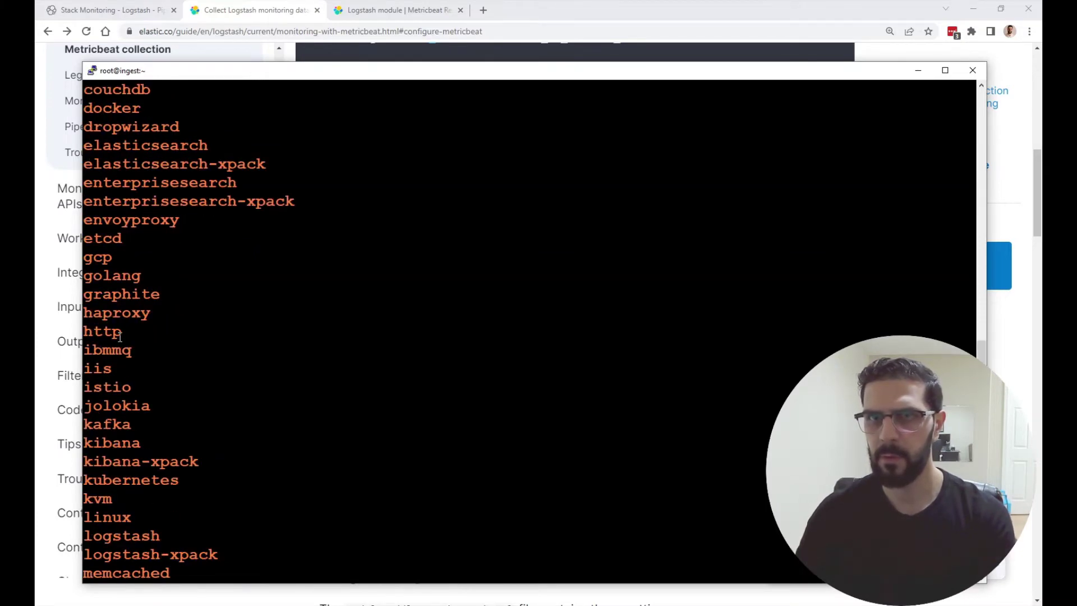
pyautogui.doubleClick(127, 164)
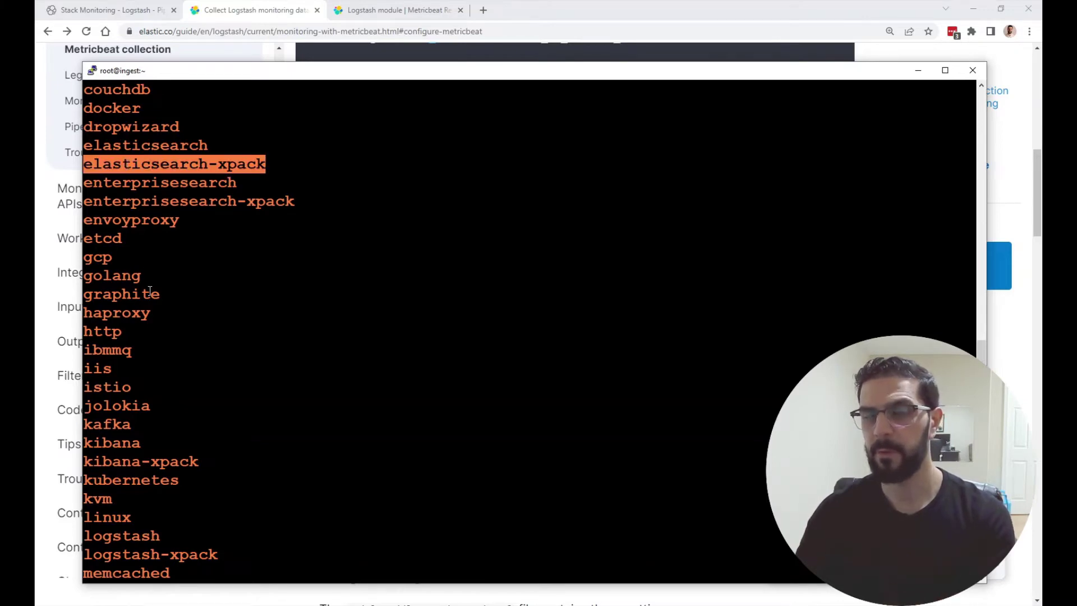
pyautogui.click(135, 14)
# - Open the Fortified cluster overview from Clusters, enter setup mode, then return to the terminal
pyautogui.click(132, 96)
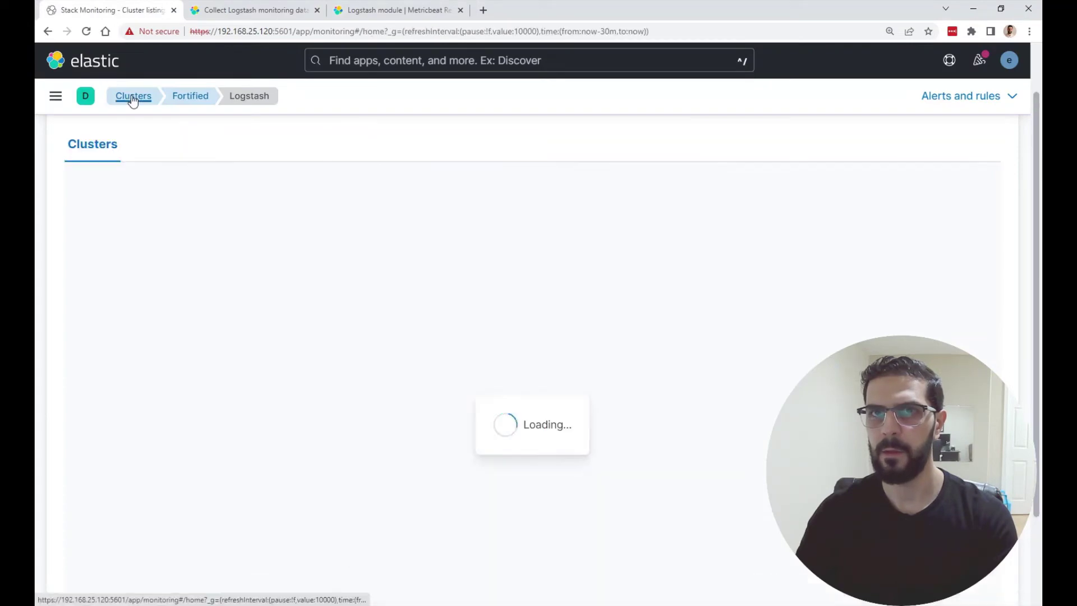
pyautogui.click(192, 100)
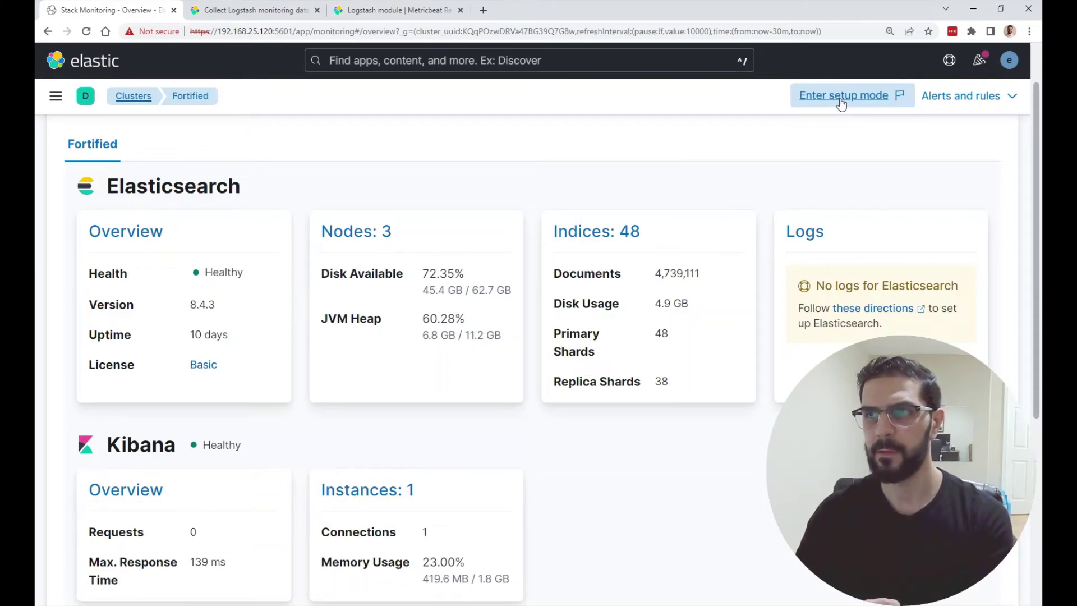
pyautogui.click(842, 101)
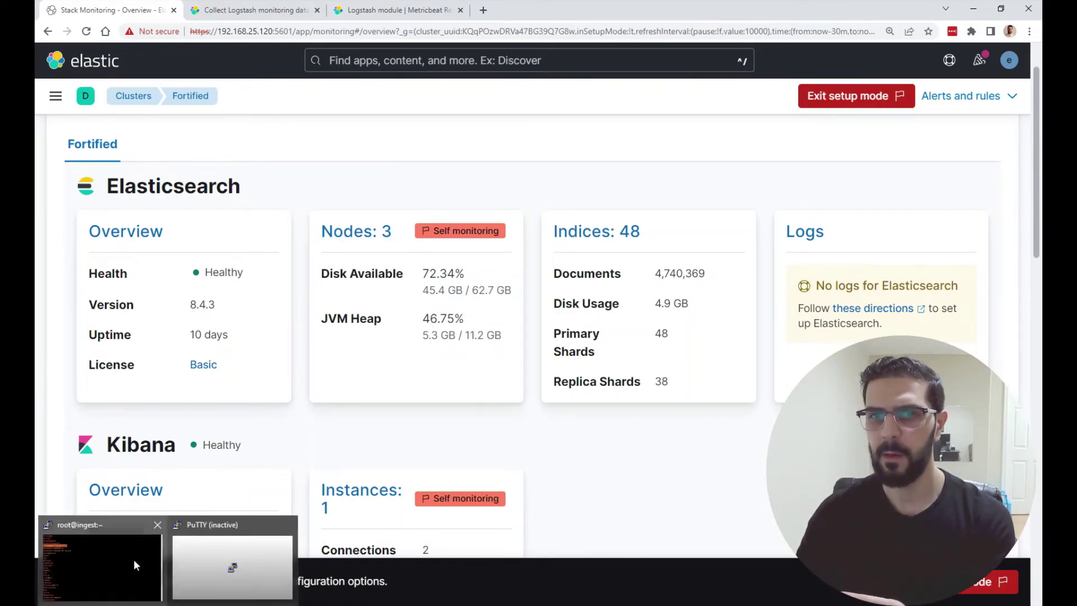
pyautogui.click(113, 561)
# - Scroll up to confirm logstash-xpack is listed under the Enabled modules
pyautogui.scroll(4, 193, 296)
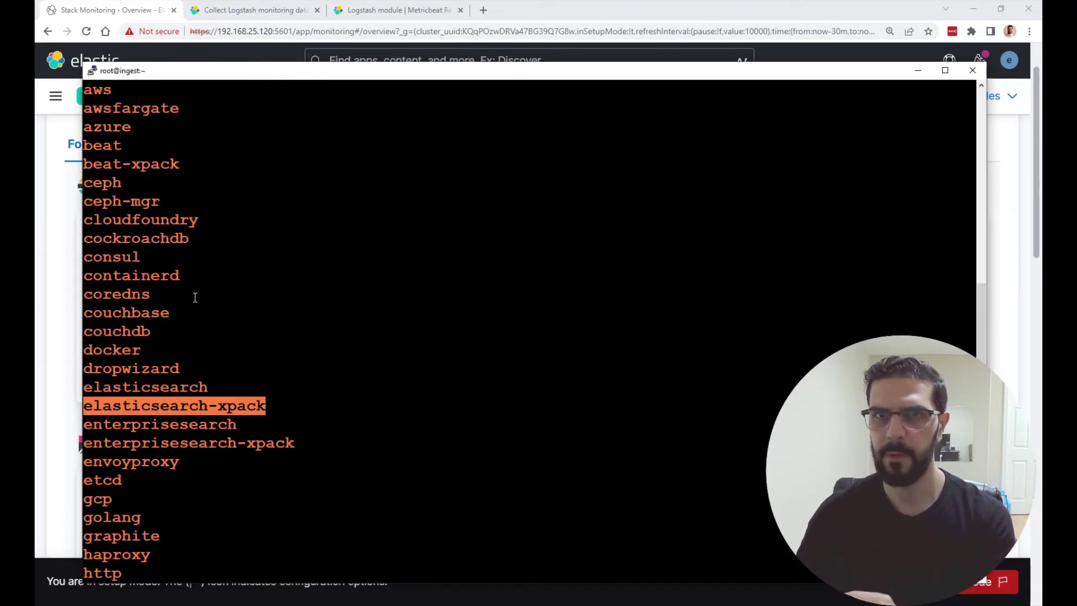
pyautogui.scroll(4, 153, 387)
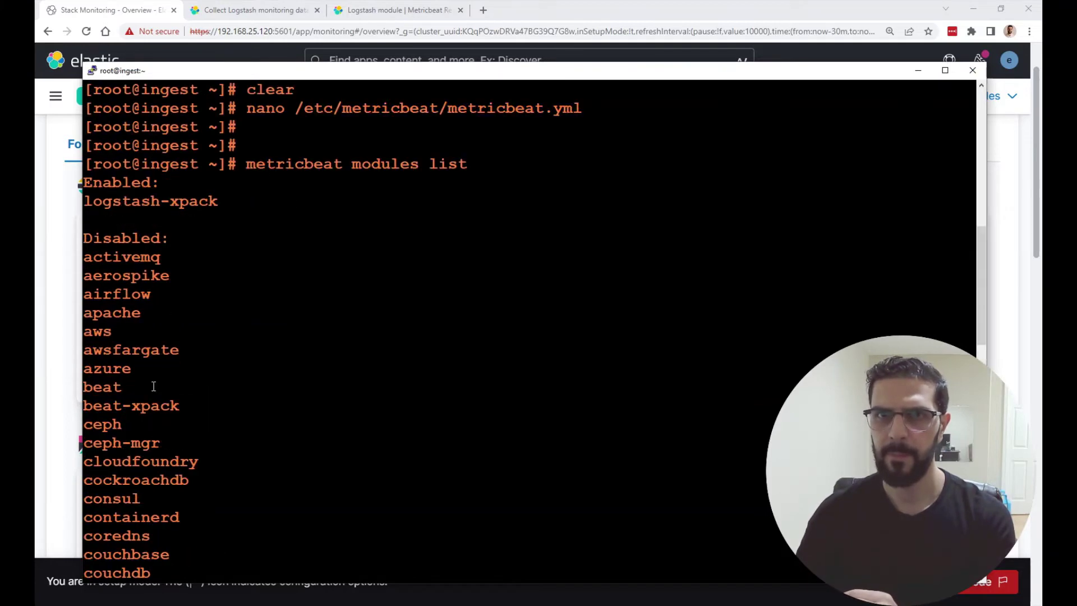
pyautogui.doubleClick(129, 201)
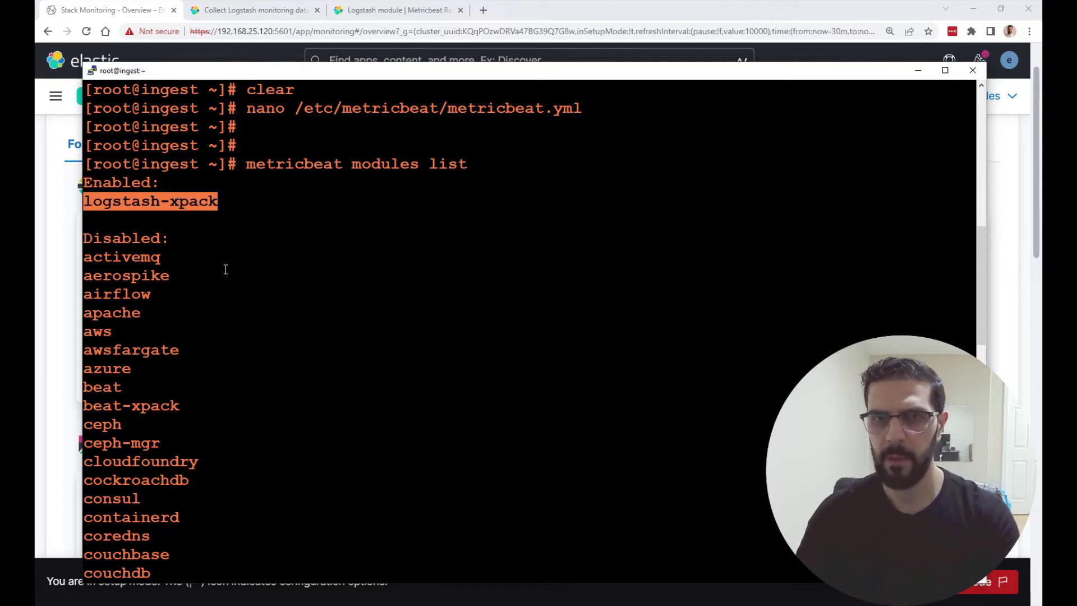
pyautogui.scroll(-10, 253, 279)
# - Run 'metricbeat modules enable logstash-xpack', which reports the module is already enabled
pyautogui.write('me')
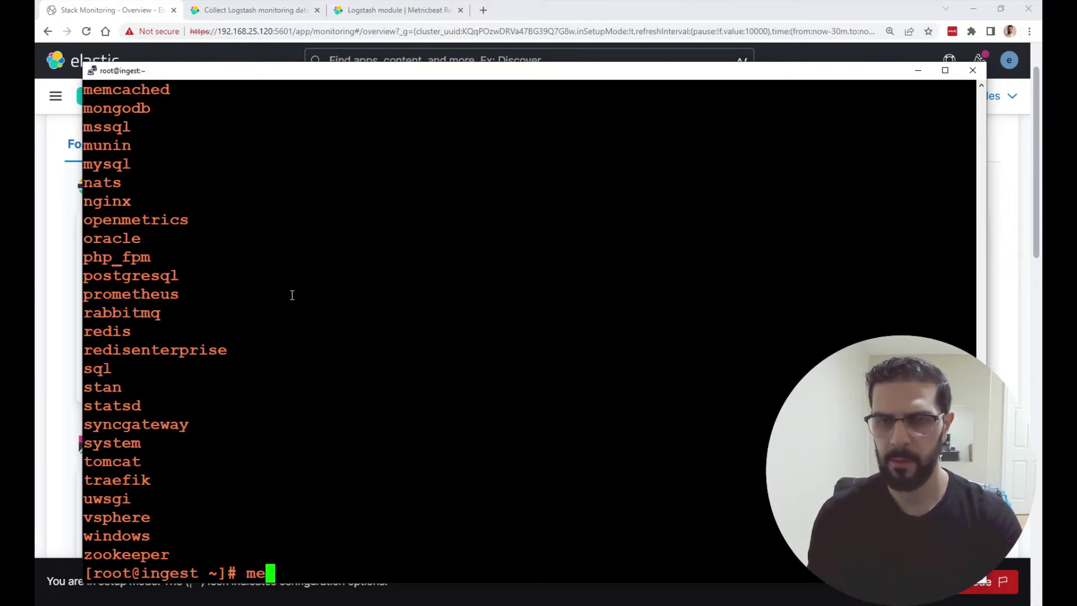
pyautogui.write('tricbeat module')
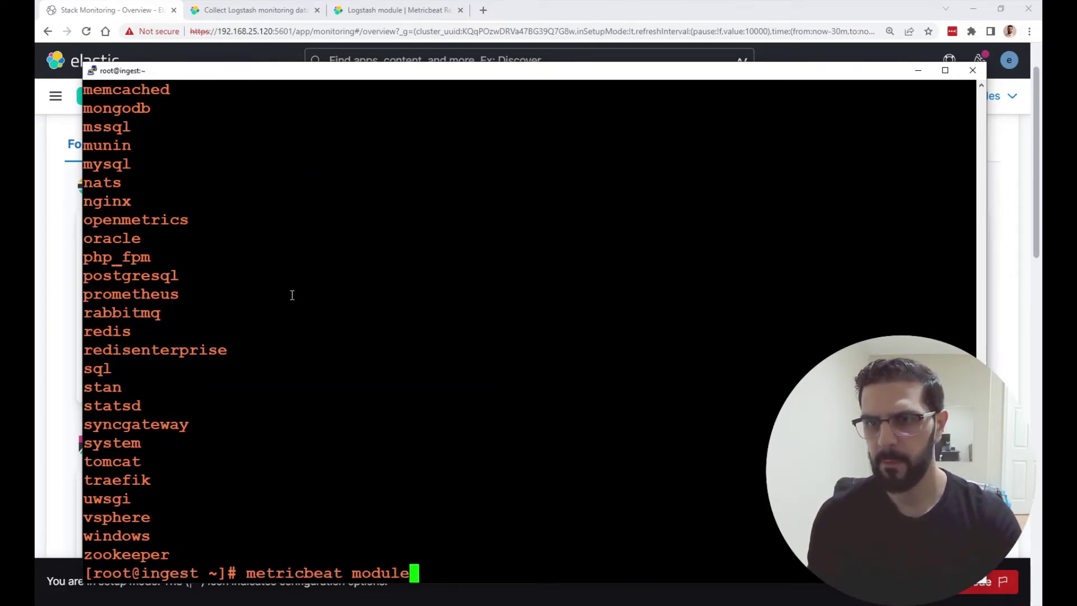
pyautogui.write('s enable')
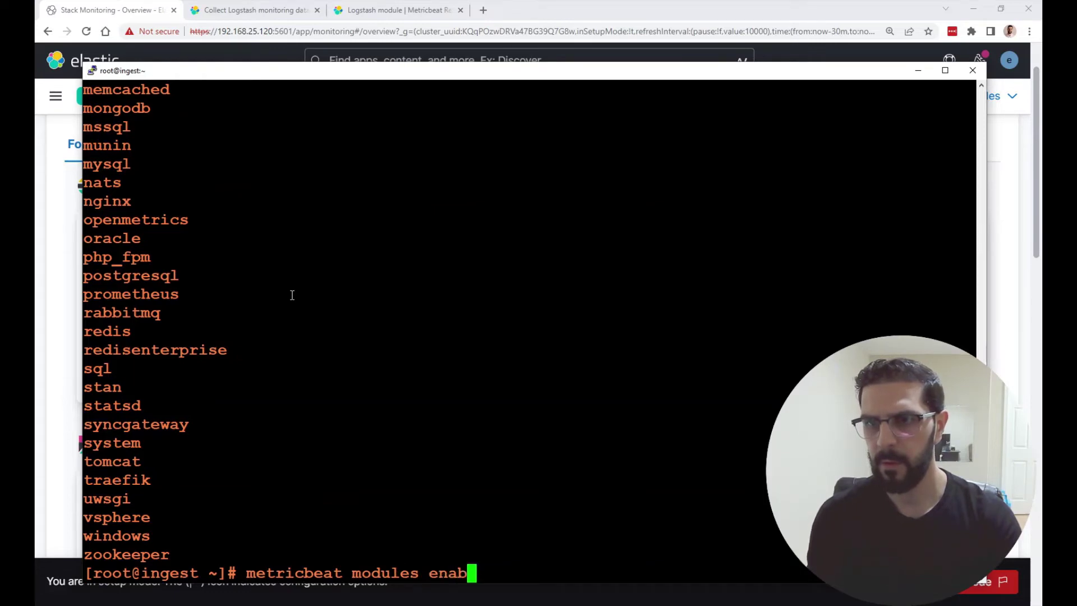
pyautogui.rightClick(292, 294)
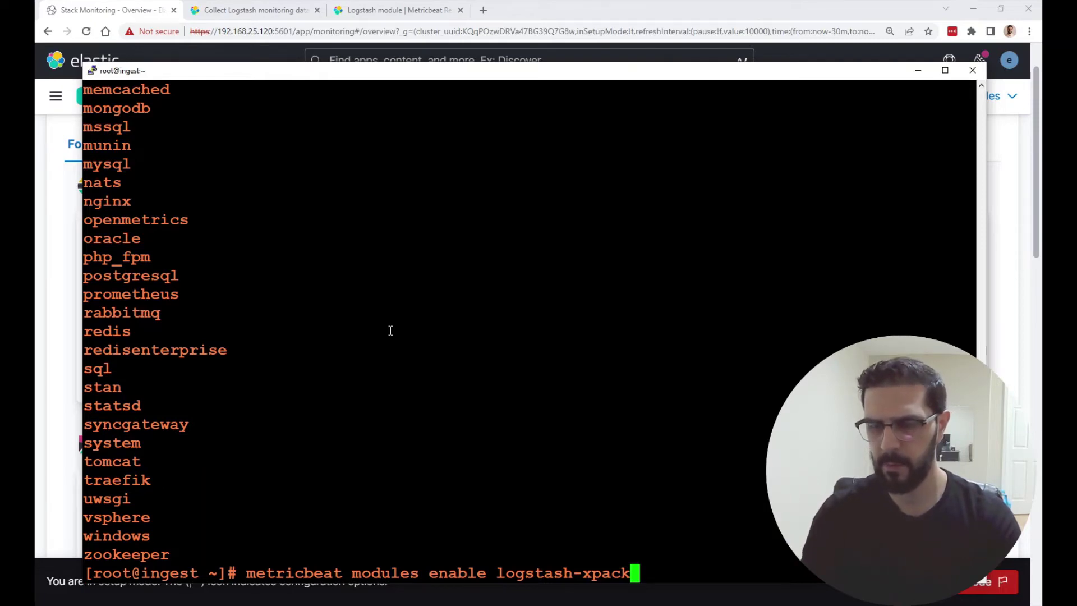
pyautogui.press('Return')
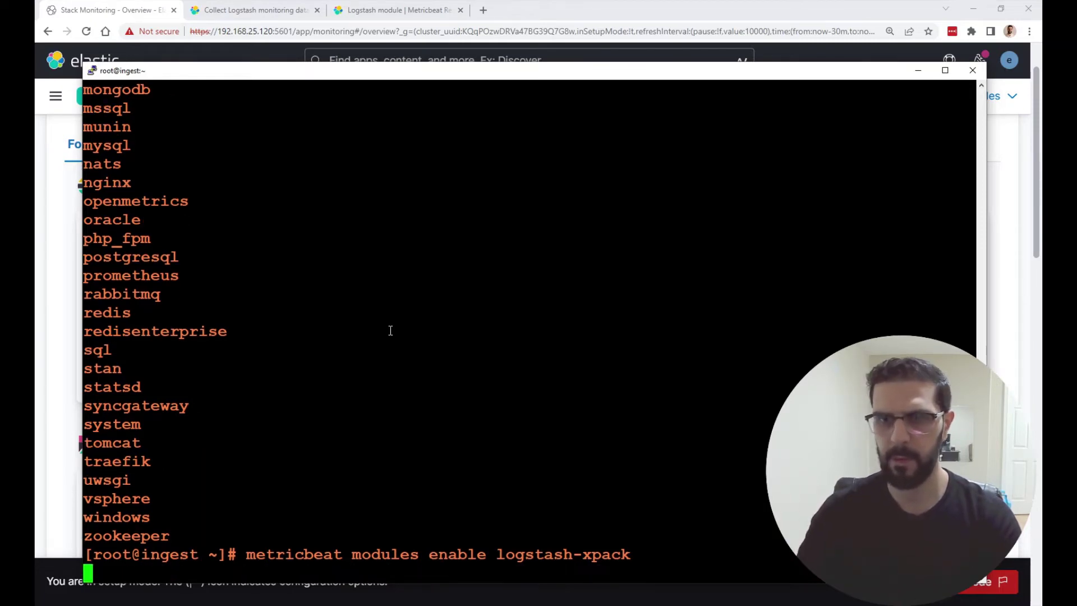
pyautogui.doubleClick(303, 554)
pyautogui.doubleClick(346, 554)
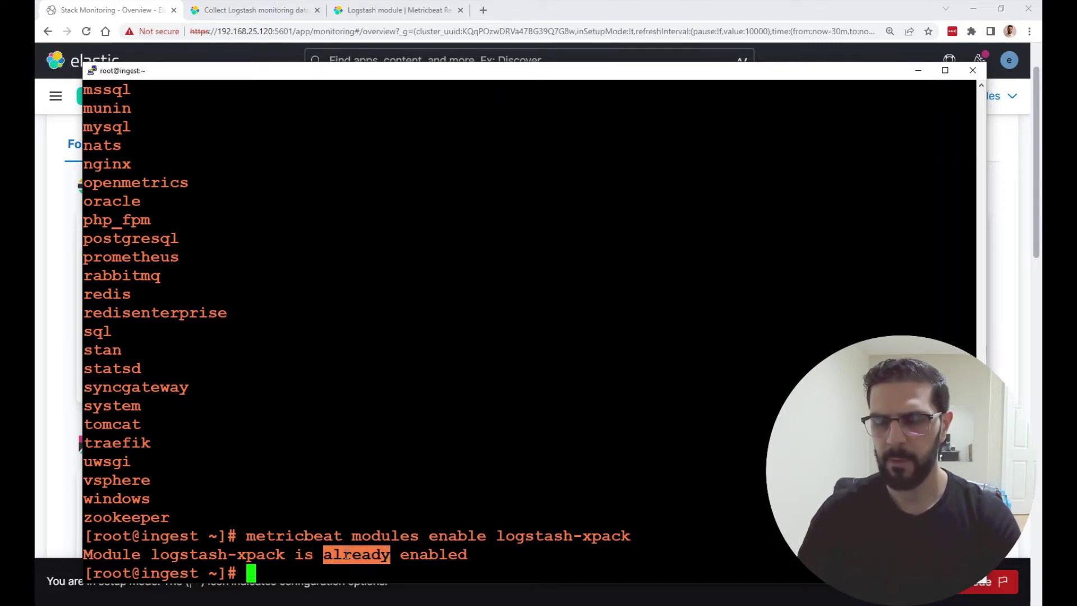
pyautogui.doubleClick(114, 405)
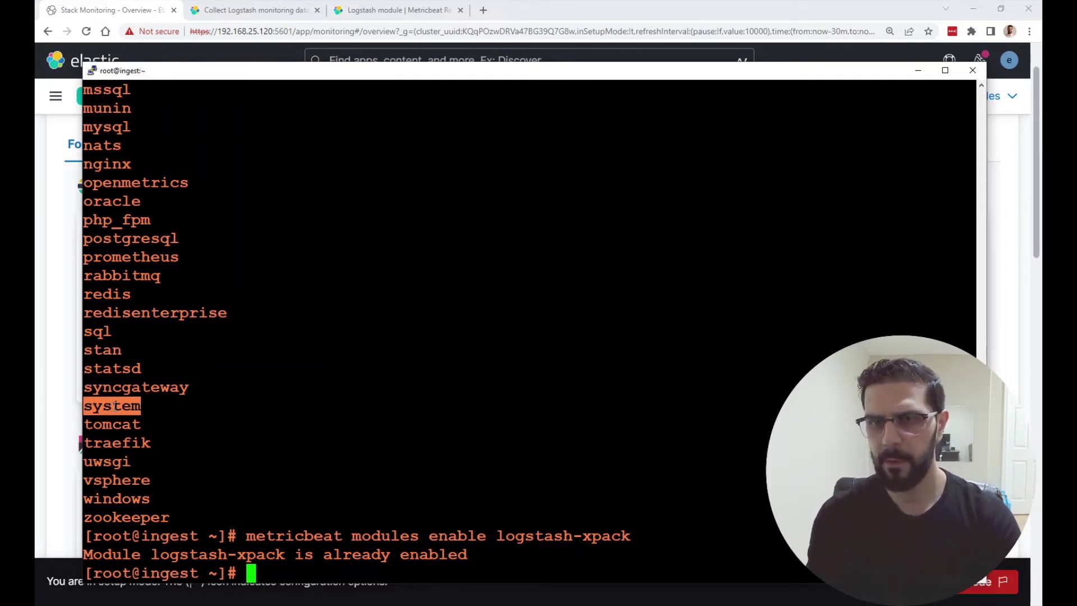
# - Type 'metricbeat modules disable' at the prompt and return to the documentation
pyautogui.write('met')
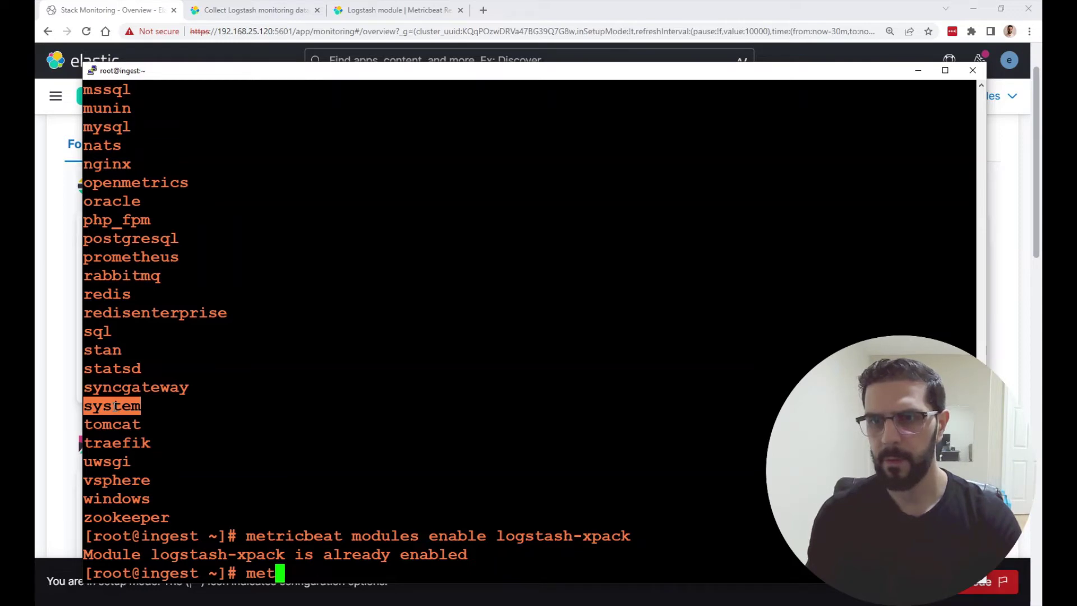
pyautogui.write('ricbeat ')
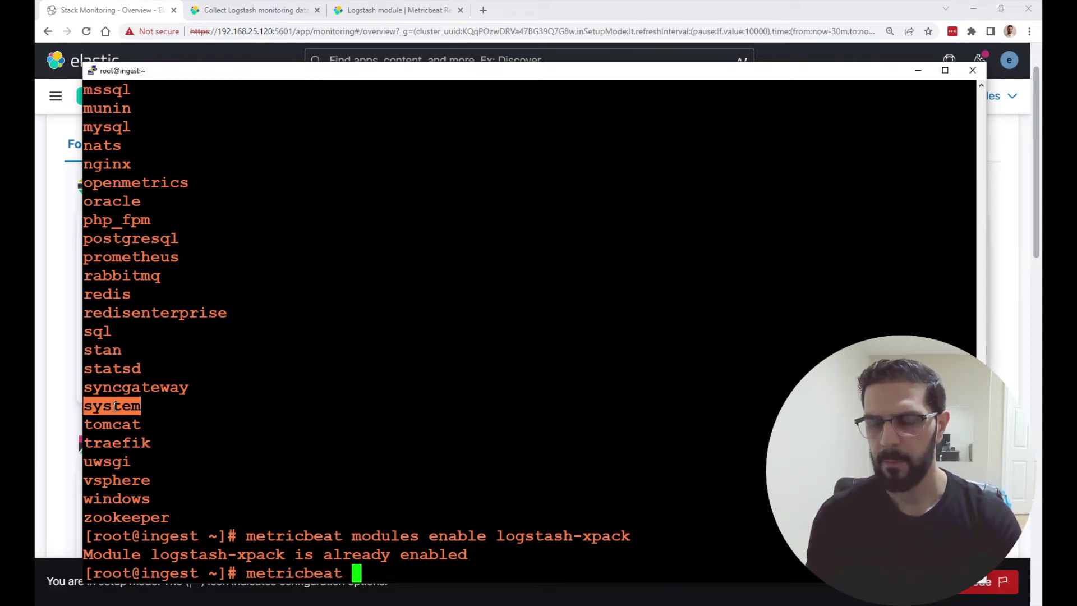
pyautogui.write('modules dis')
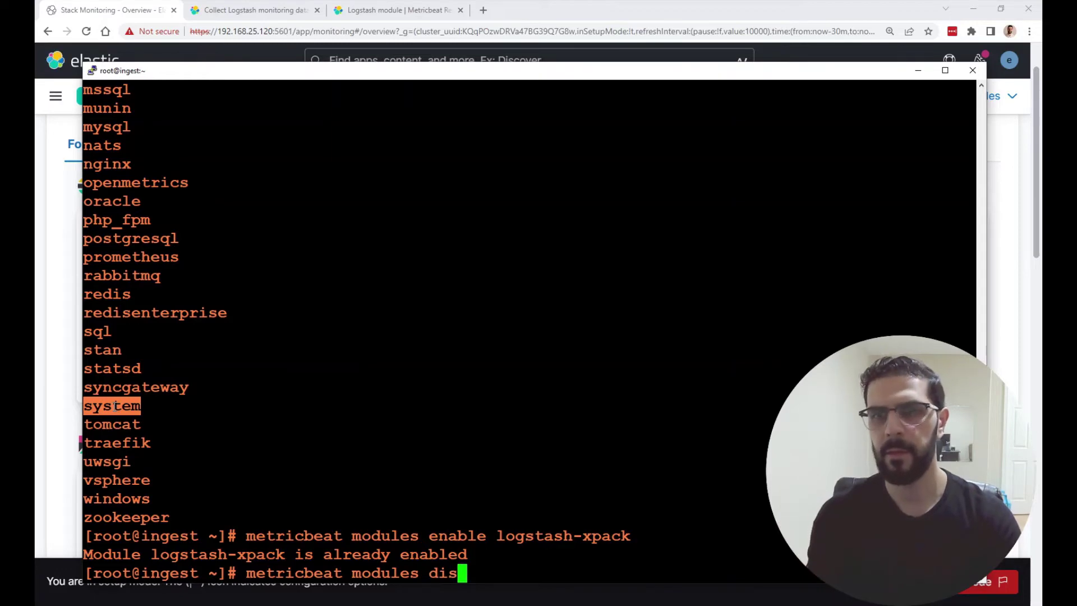
pyautogui.write('able')
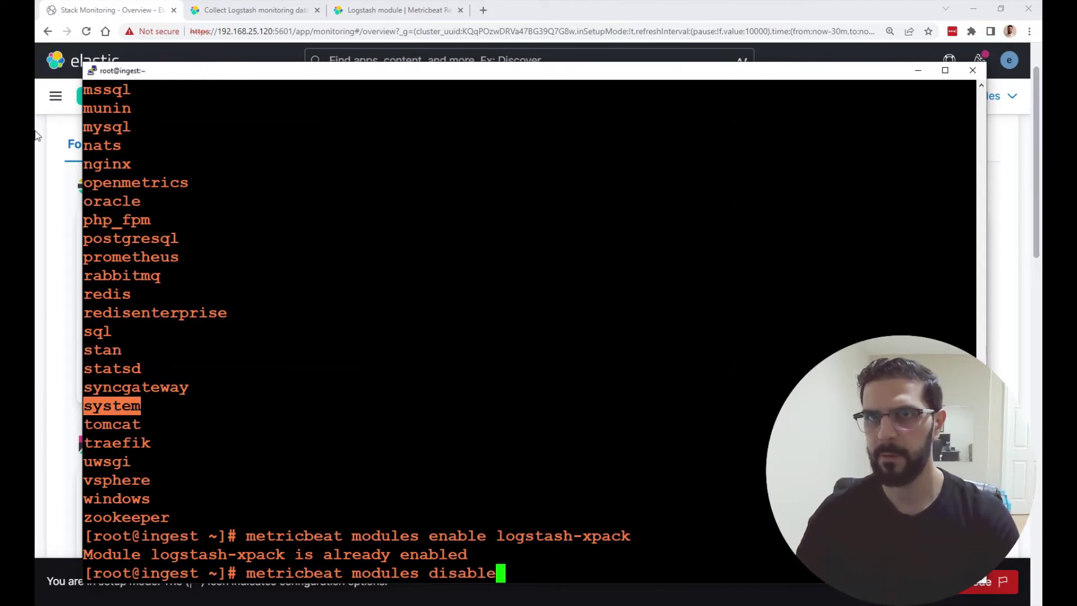
pyautogui.click(256, 11)
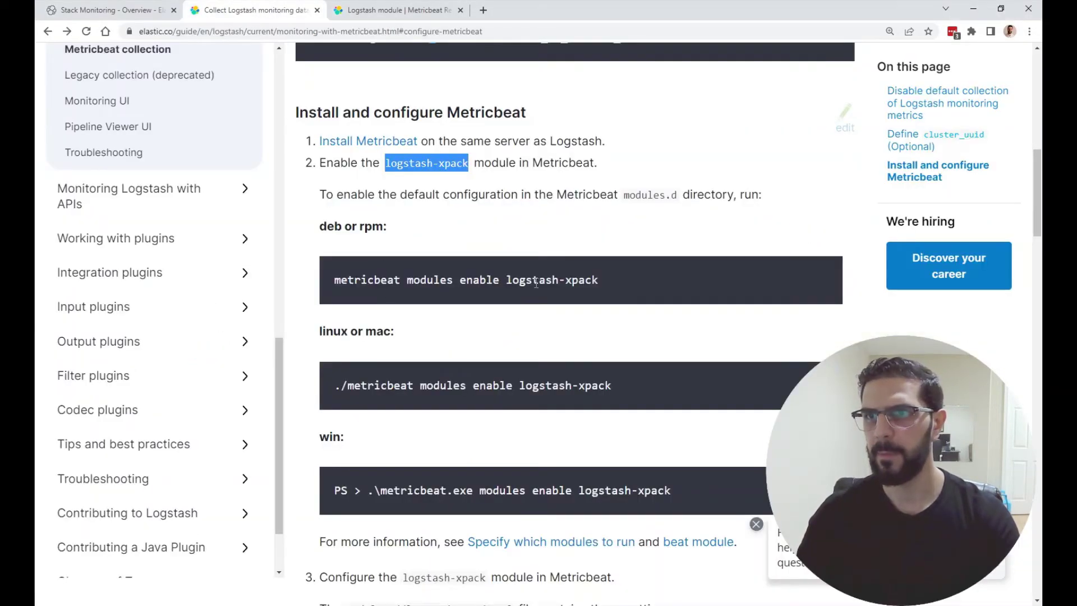
# - Review the docs' Metricbeat install commands, including disabling the system module, then return to the PuTTY terminal
pyautogui.scroll(-15, 554, 392)
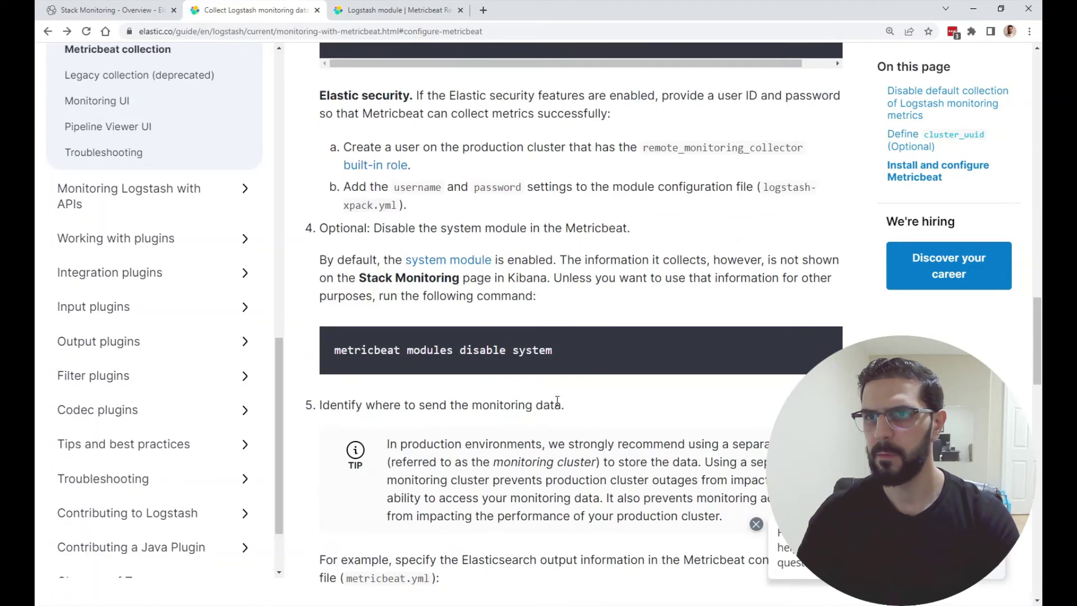
pyautogui.moveTo(516, 352); pyautogui.dragTo(433, 361)
pyautogui.click(501, 352)
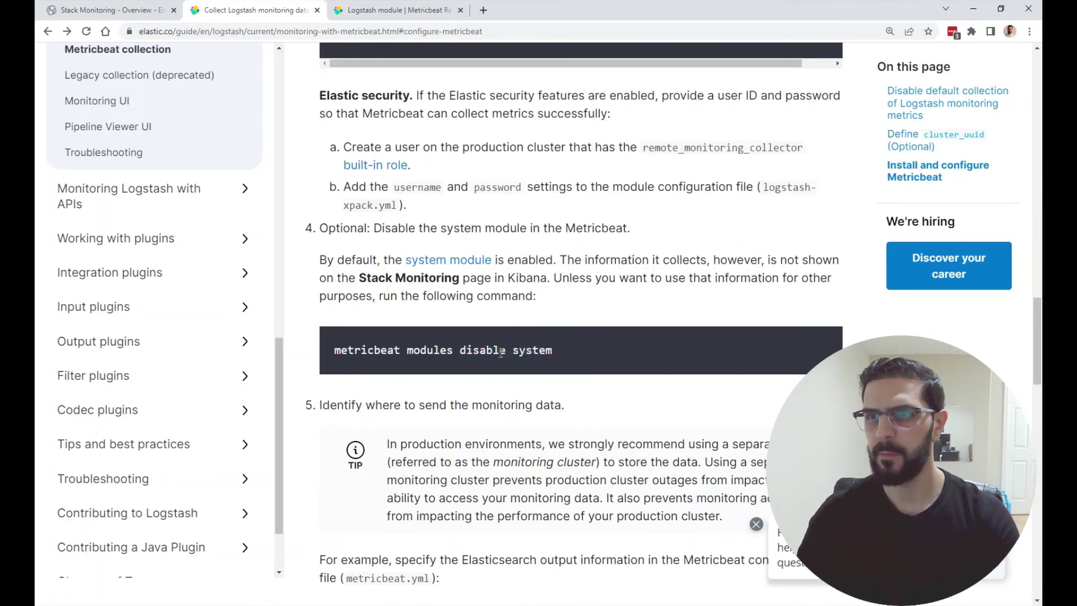
pyautogui.scroll(15, 501, 352)
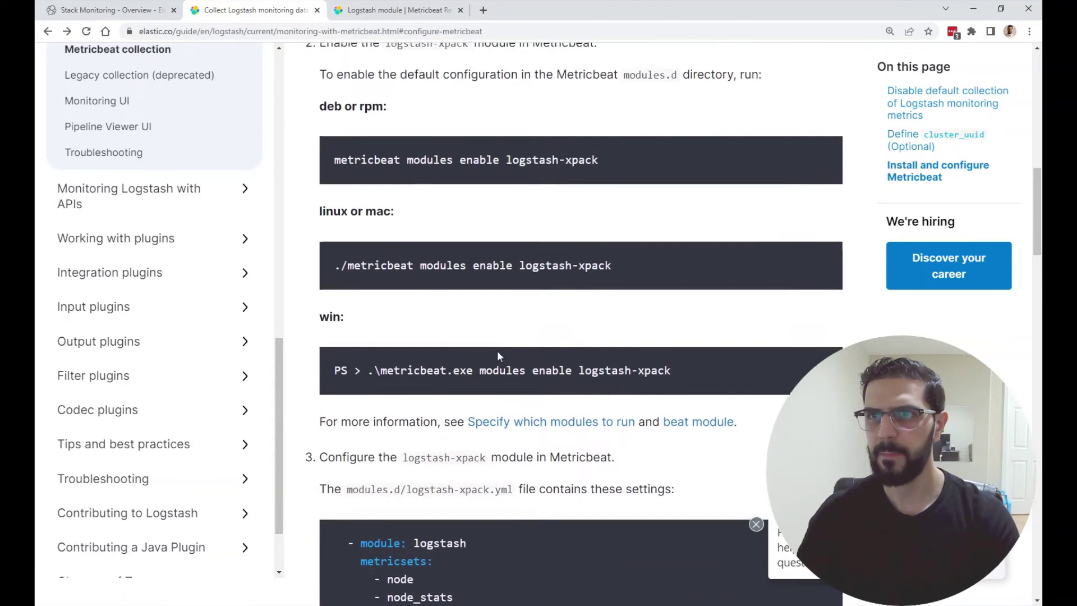
pyautogui.scroll(-3, 483, 340)
pyautogui.scroll(1, 456, 341)
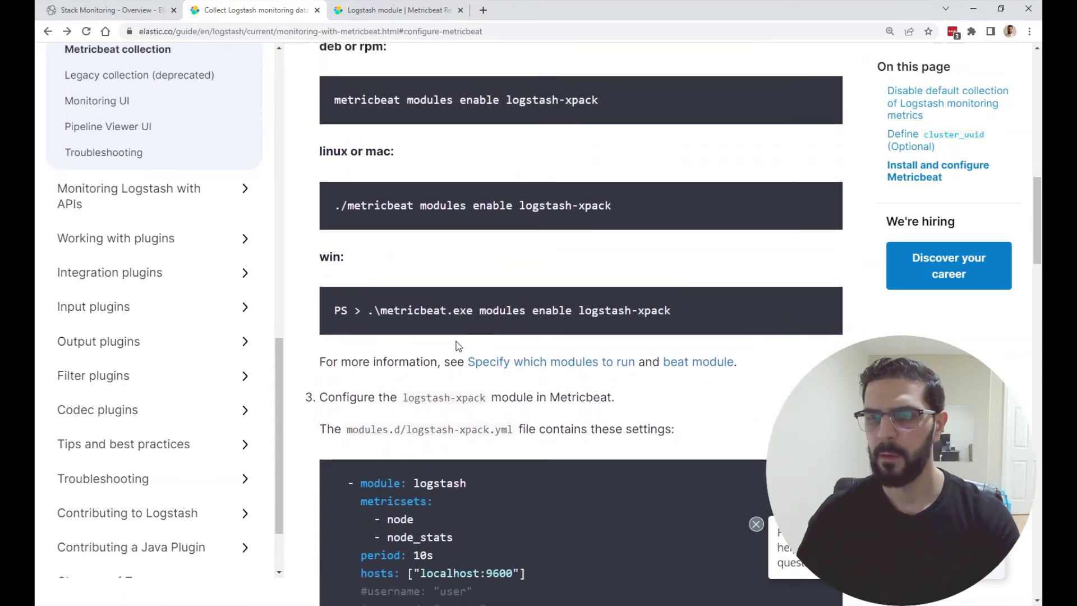
pyautogui.moveTo(136, 594)
pyautogui.click(101, 561)
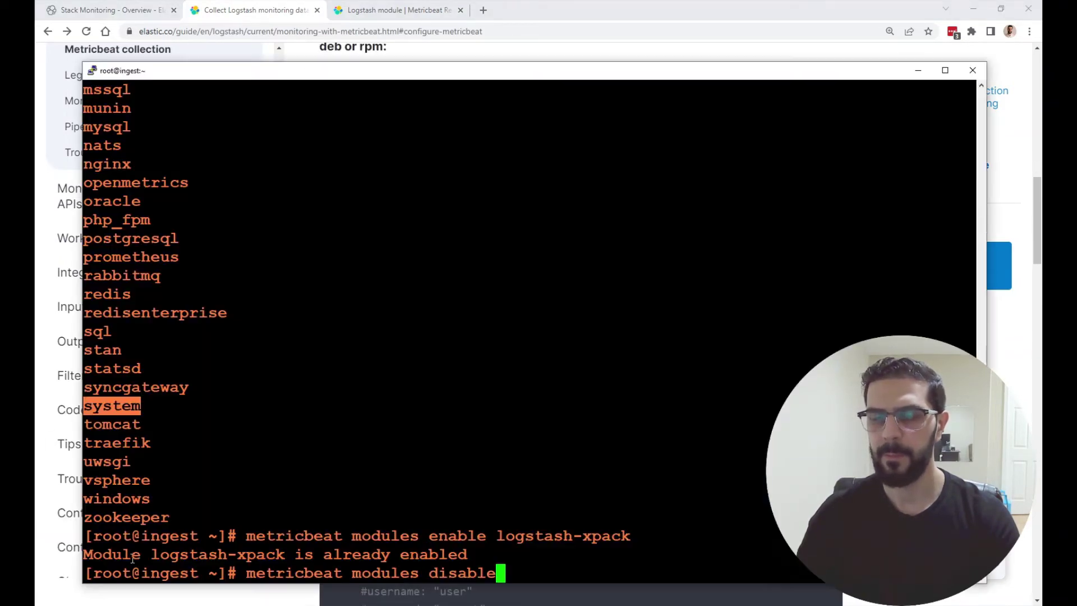
# - Clear the prompt and list /etc/metricbeat/modules.d/ with ls -l
pyautogui.press('BackSpace')
pyautogui.press('BackSpace')
pyautogui.press('BackSpace')
pyautogui.press('BackSpace')
pyautogui.press('BackSpace')
pyautogui.press('BackSpace')
pyautogui.press('BackSpace')
pyautogui.press('BackSpace')
pyautogui.press('BackSpace')
pyautogui.press('BackSpace')
pyautogui.press('BackSpace')
pyautogui.press('BackSpace')
pyautogui.press('BackSpace')
pyautogui.press('BackSpace')
pyautogui.press('BackSpace')
pyautogui.press('BackSpace')
pyautogui.press('BackSpace')
pyautogui.press('BackSpace')
pyautogui.press('BackSpace')
pyautogui.press('BackSpace')
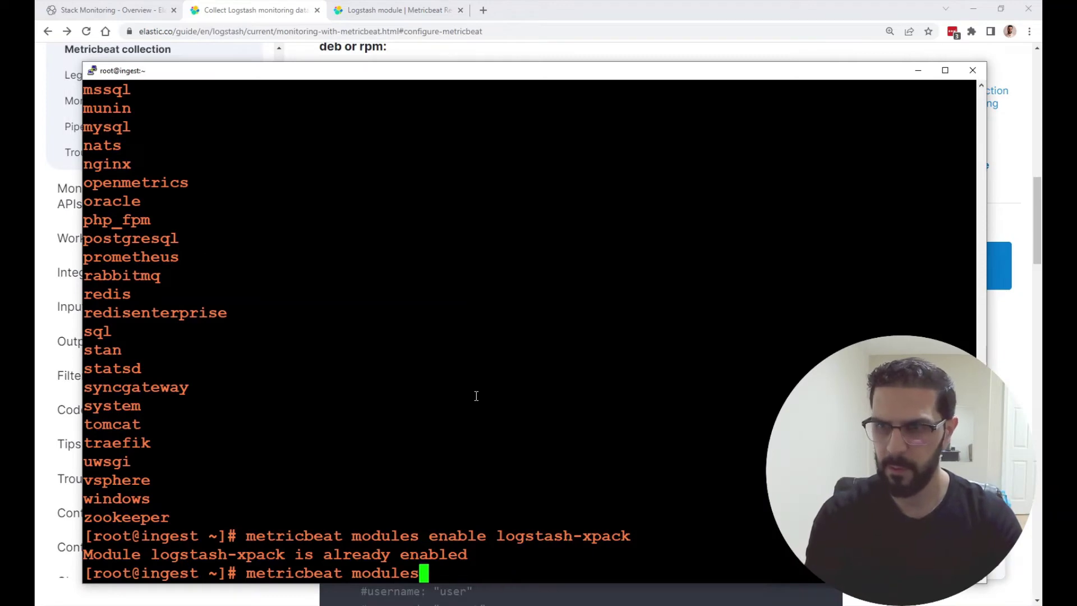
pyautogui.press('BackSpace')
pyautogui.press('BackSpace')
pyautogui.press('BackSpace')
pyautogui.press('Return')
pyautogui.press('Return')
pyautogui.press('Return')
pyautogui.press('Return')
pyautogui.press('Return')
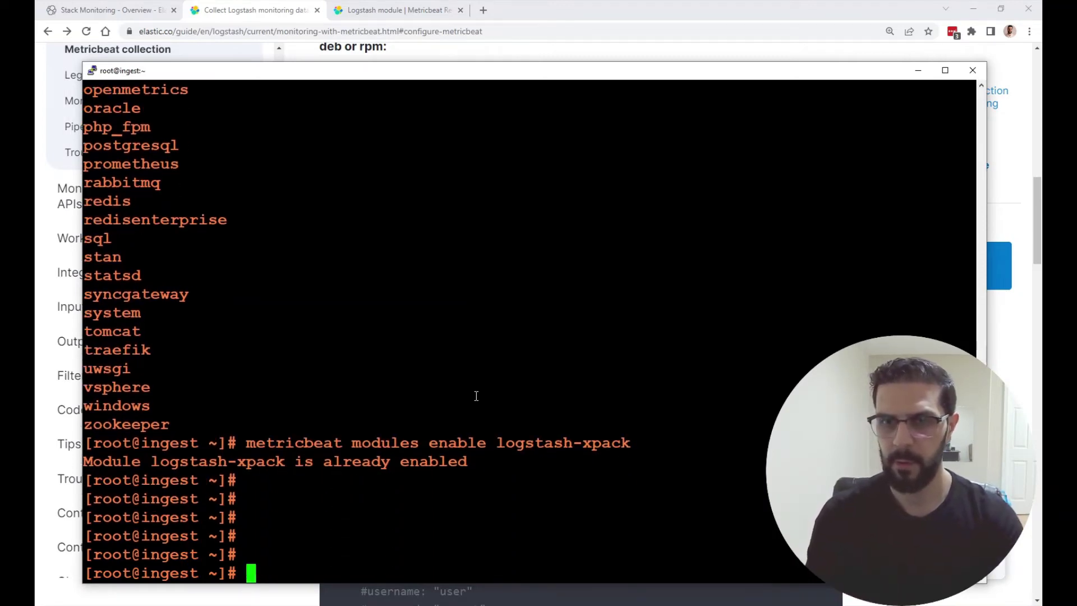
pyautogui.write('ls -l ')
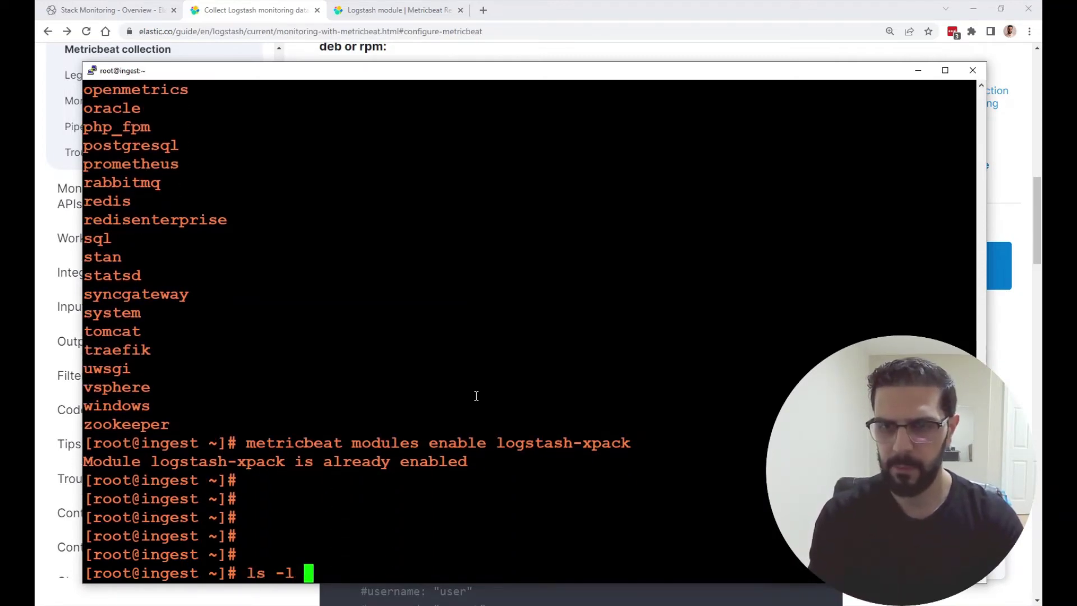
pyautogui.write('/etc/met')
pyautogui.press('Tab')
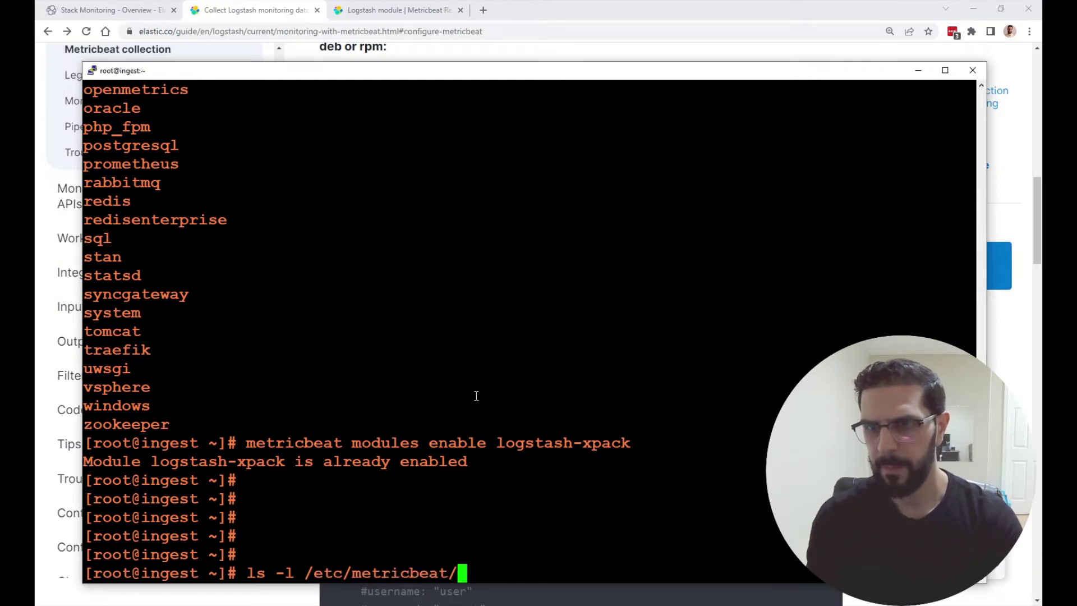
pyautogui.write('mod')
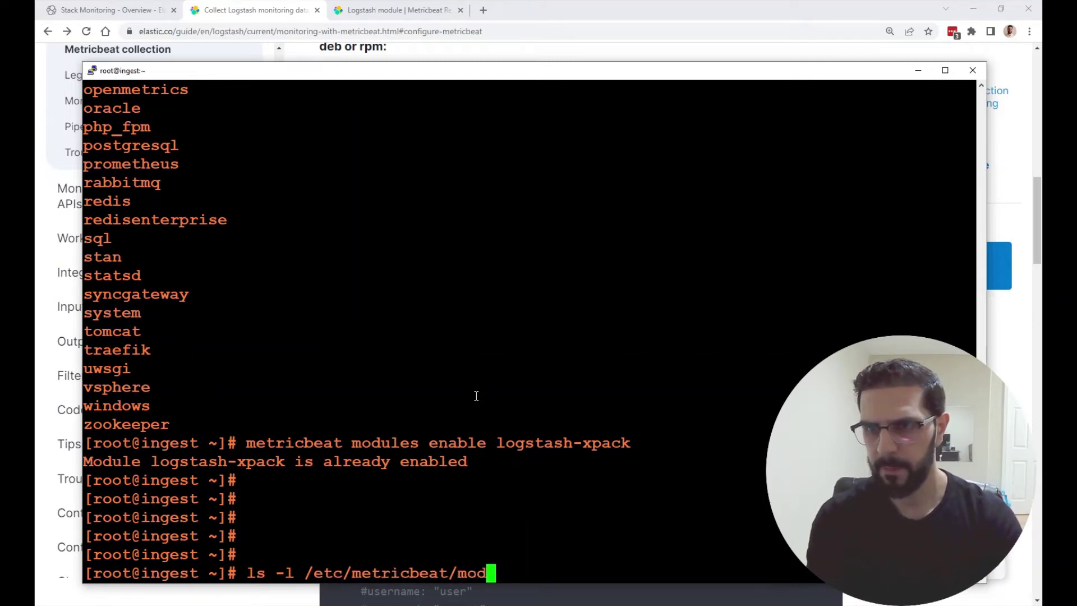
pyautogui.press('Tab')
pyautogui.press('Return')
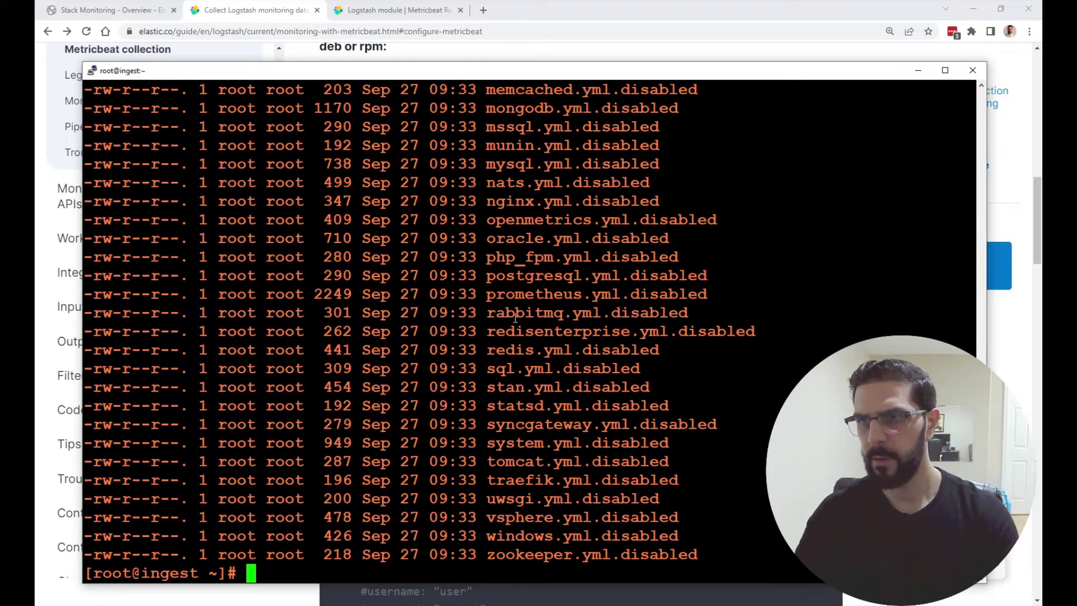
# - Confirm logstash-xpack.yml is the only module file without .disabled, then begin the nano command
pyautogui.moveTo(490, 316); pyautogui.dragTo(841, 314)
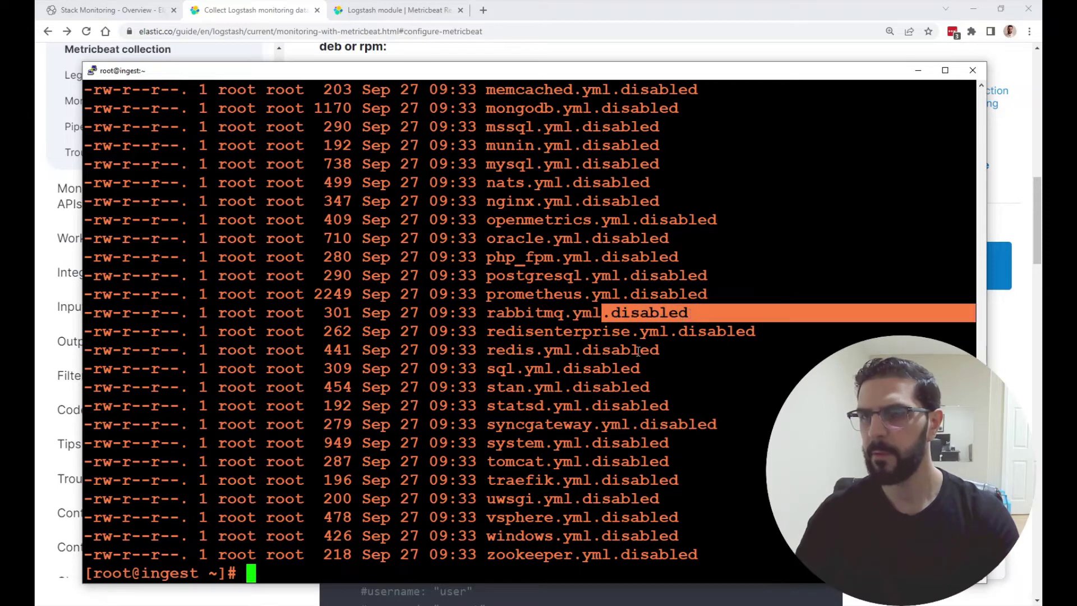
pyautogui.scroll(4, 634, 359)
pyautogui.scroll(4, 579, 363)
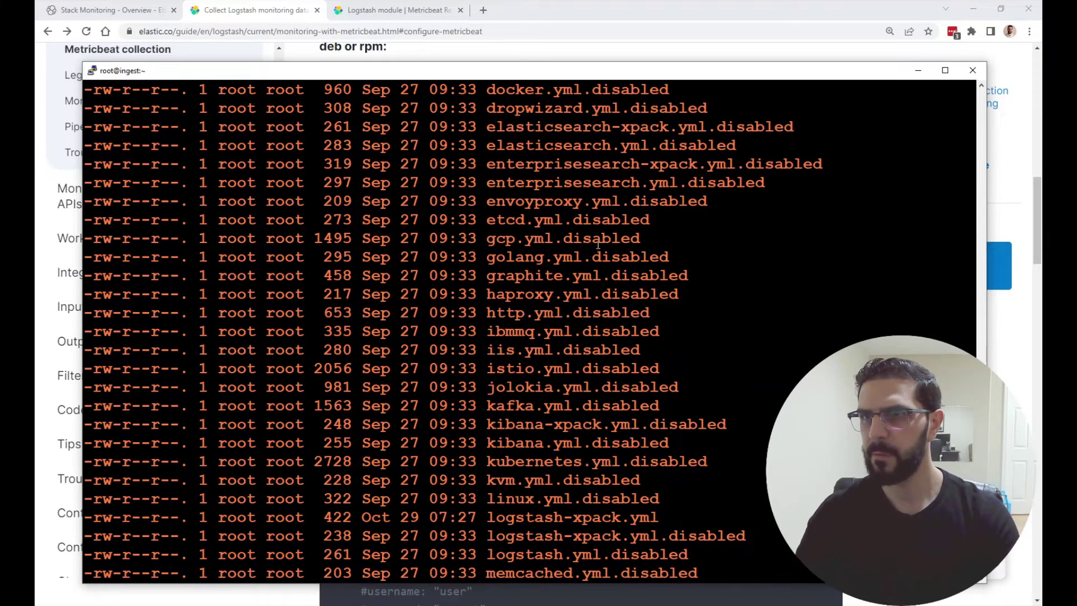
pyautogui.doubleClick(524, 516)
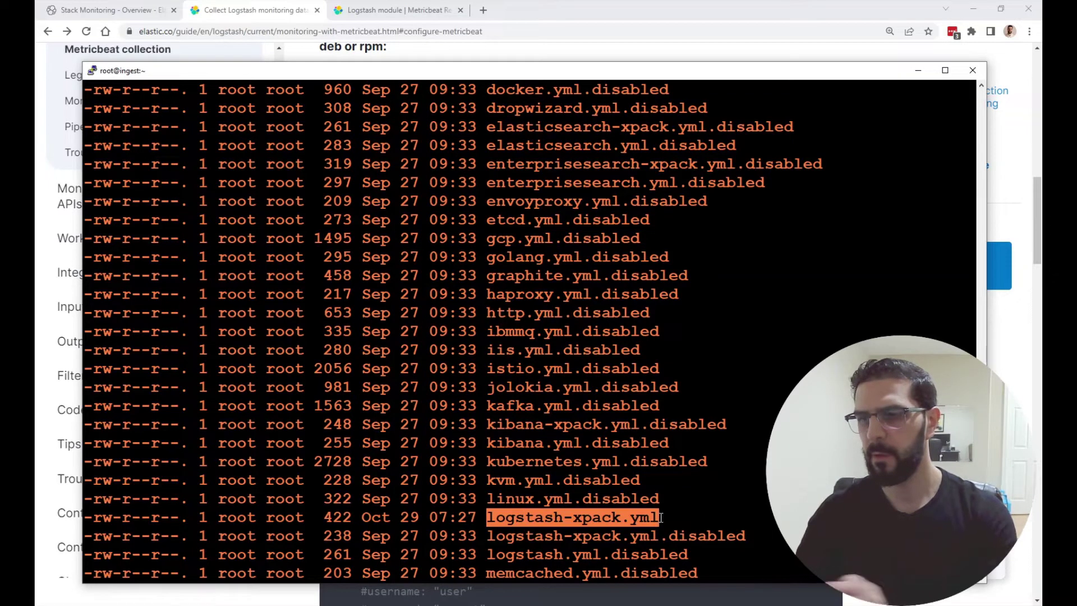
pyautogui.click(610, 517)
pyautogui.doubleClick(610, 517)
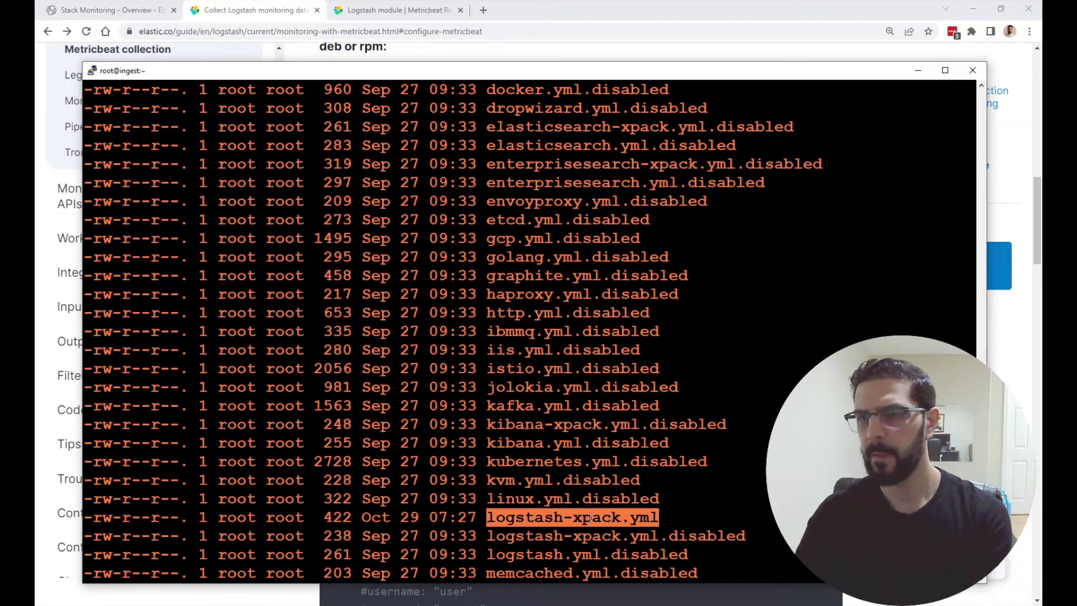
pyautogui.scroll(-4, 583, 325)
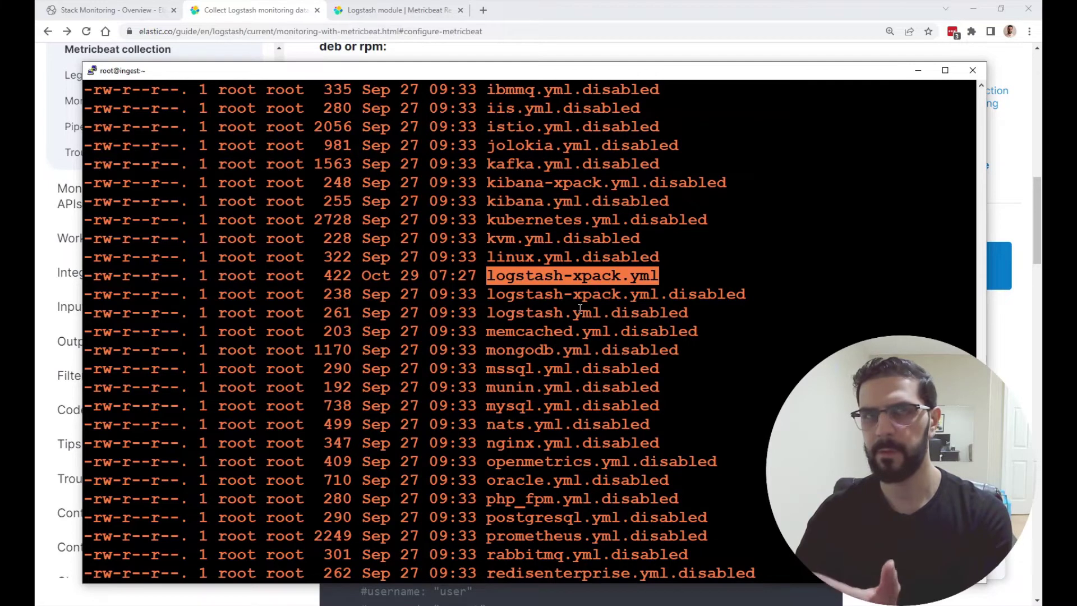
pyautogui.write('n')
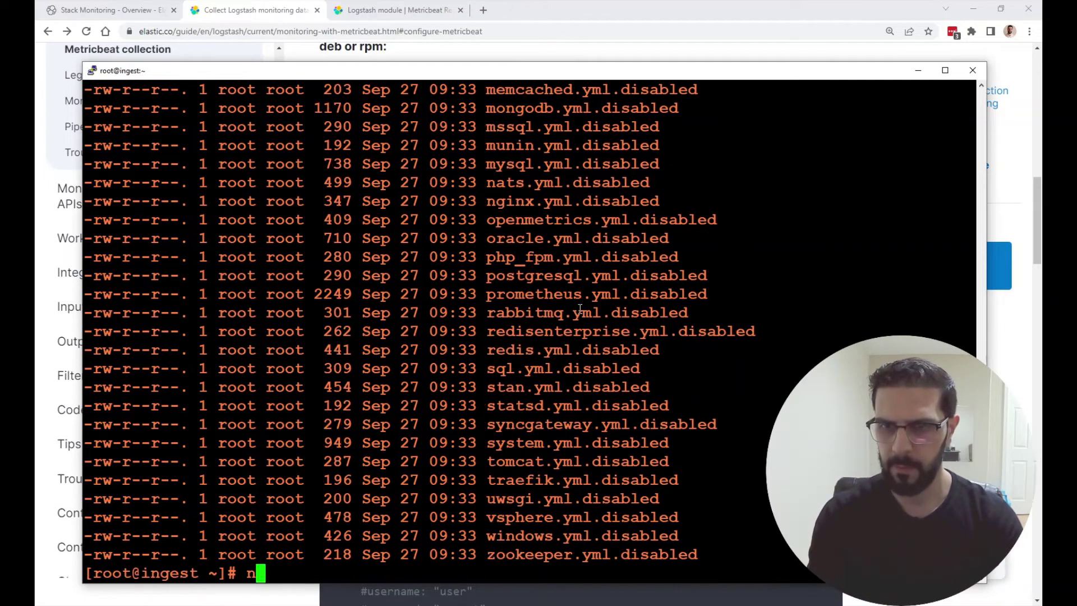
pyautogui.write('ano /etc/m')
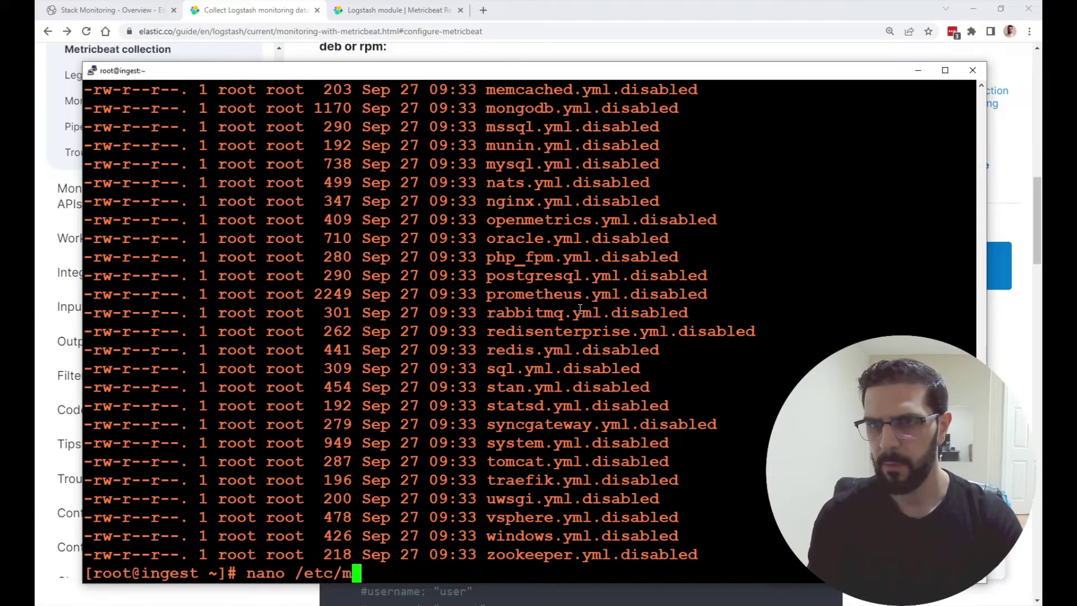
pyautogui.write('etr')
# - Open /etc/metricbeat/modules.d/logstash-xpack.yml in nano, using Tab completion for the path
pyautogui.press('Tab')
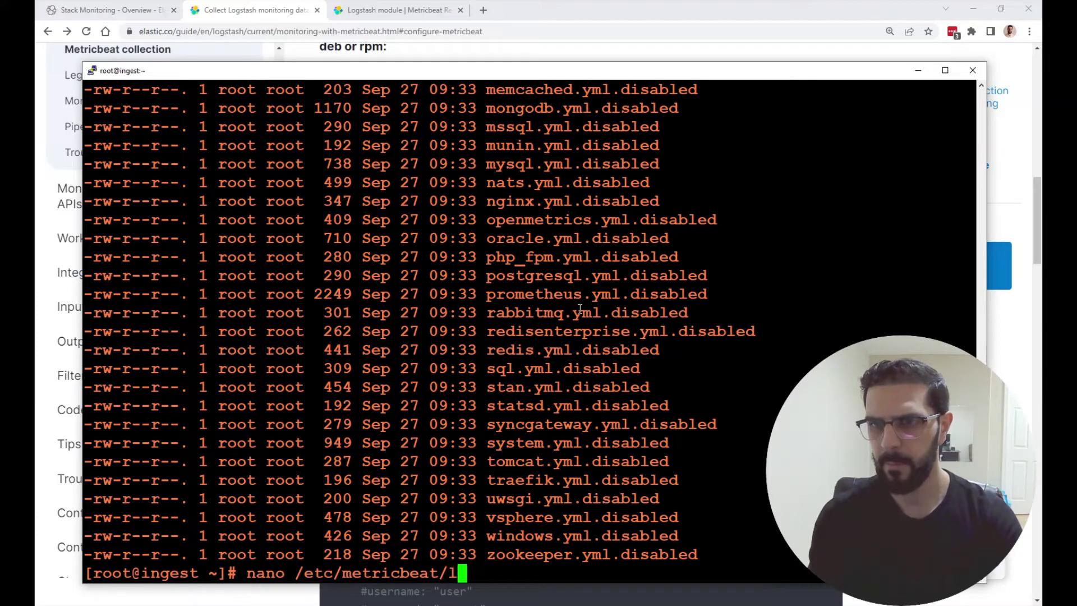
pyautogui.write('m')
pyautogui.press('Tab')
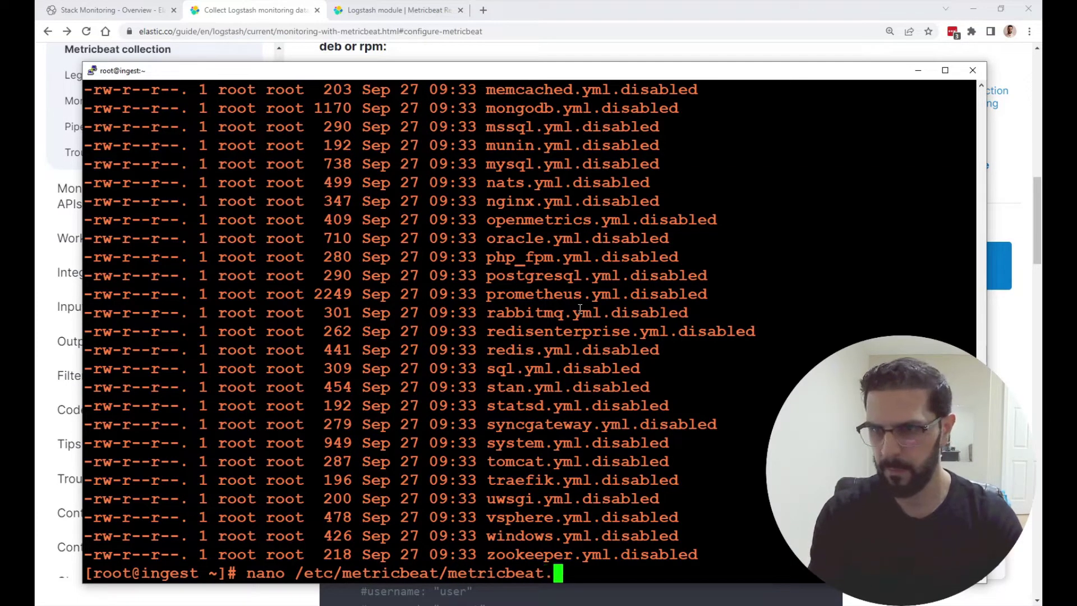
pyautogui.press('BackSpace')
pyautogui.press('BackSpace')
pyautogui.press('BackSpace')
pyautogui.press('BackSpace')
pyautogui.press('BackSpace')
pyautogui.press('BackSpace')
pyautogui.press('BackSpace')
pyautogui.press('BackSpace')
pyautogui.press('BackSpace')
pyautogui.press('BackSpace')
pyautogui.write('o')
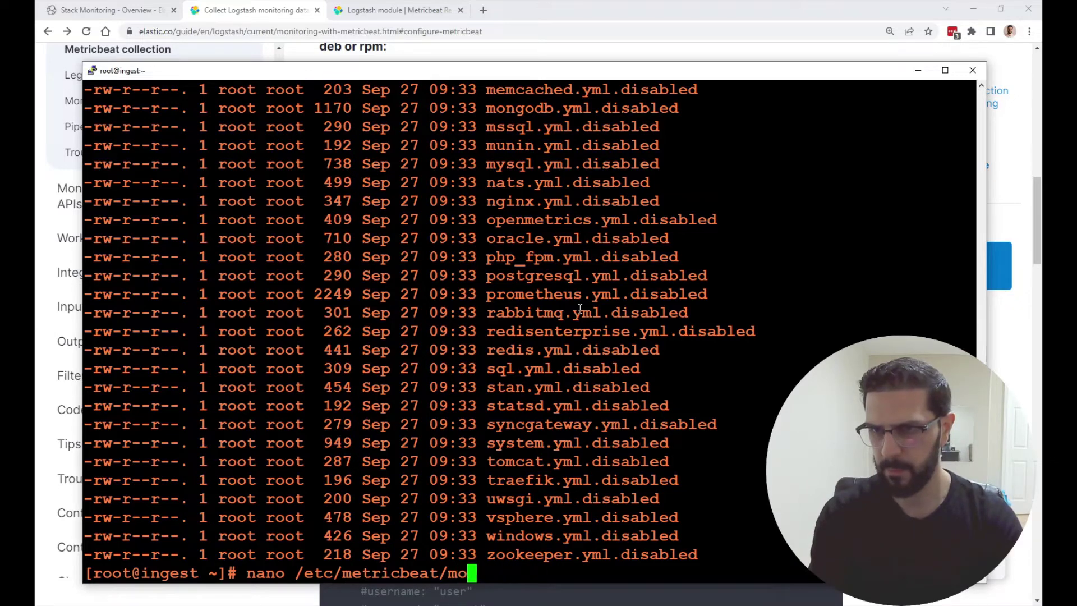
pyautogui.press('Tab')
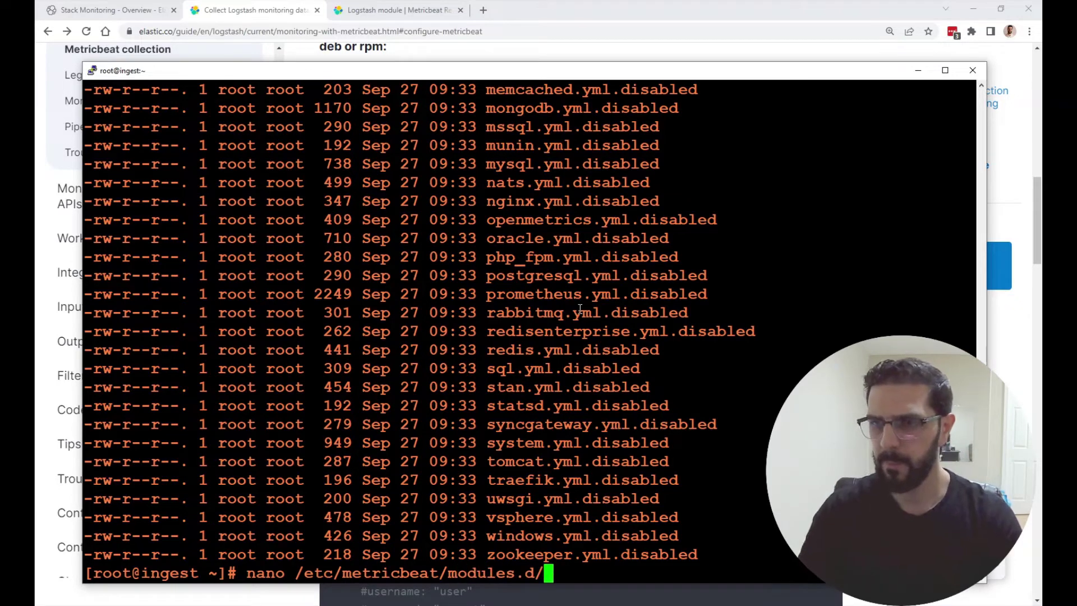
pyautogui.write('logstash-xpack.yml')
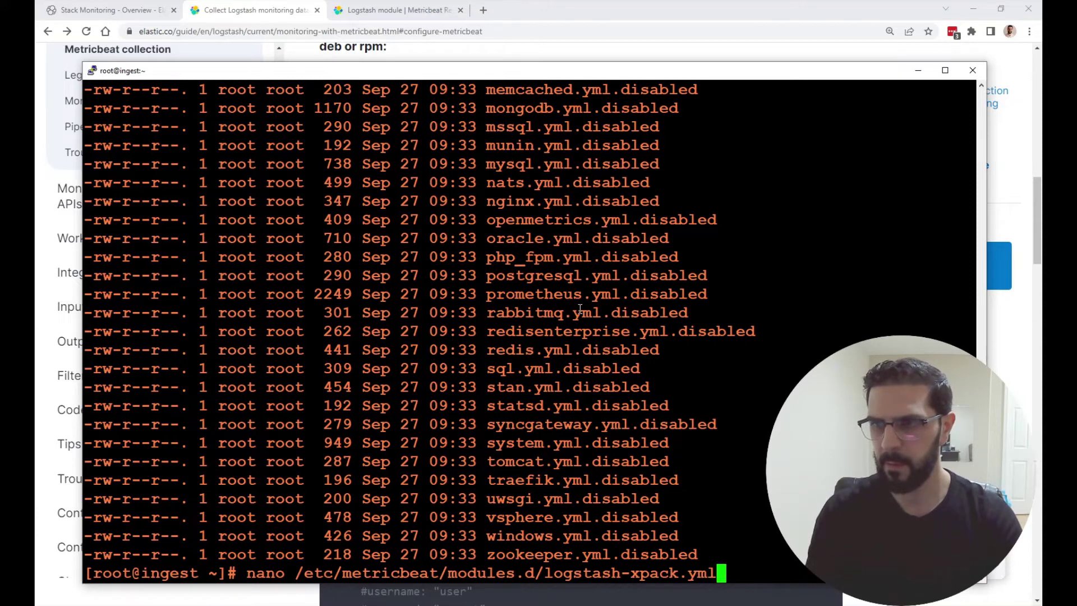
pyautogui.press('Return')
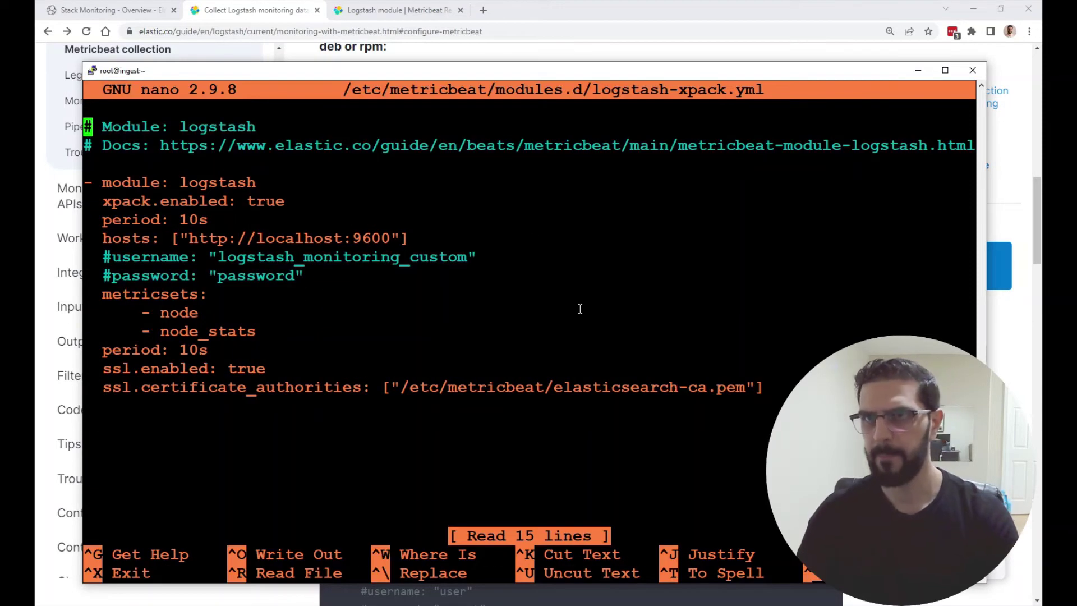
pyautogui.click(286, 18)
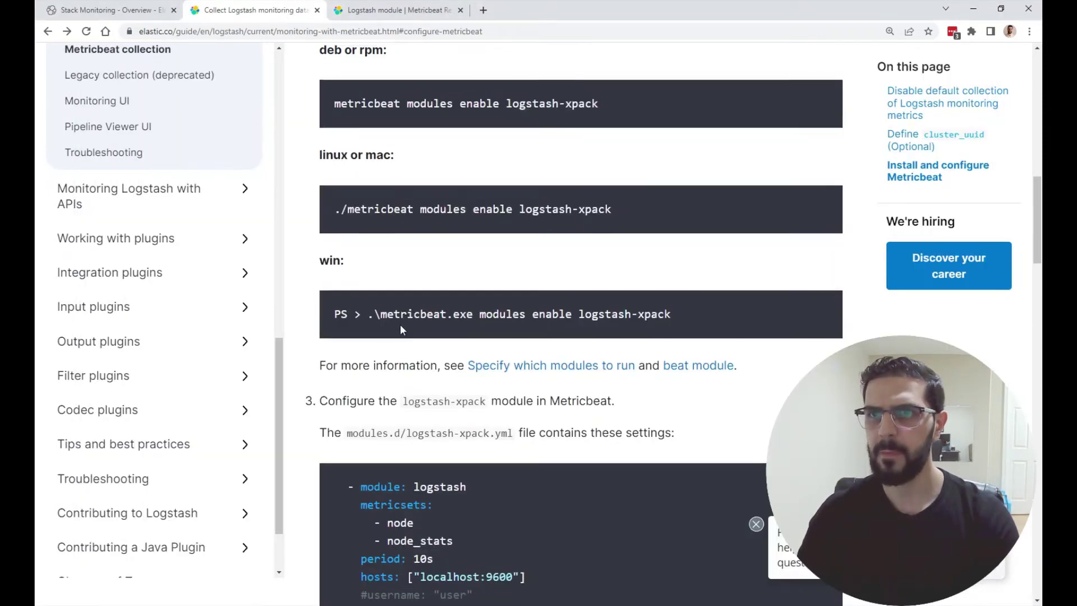
pyautogui.scroll(3, 400, 324)
pyautogui.scroll(-3, 425, 284)
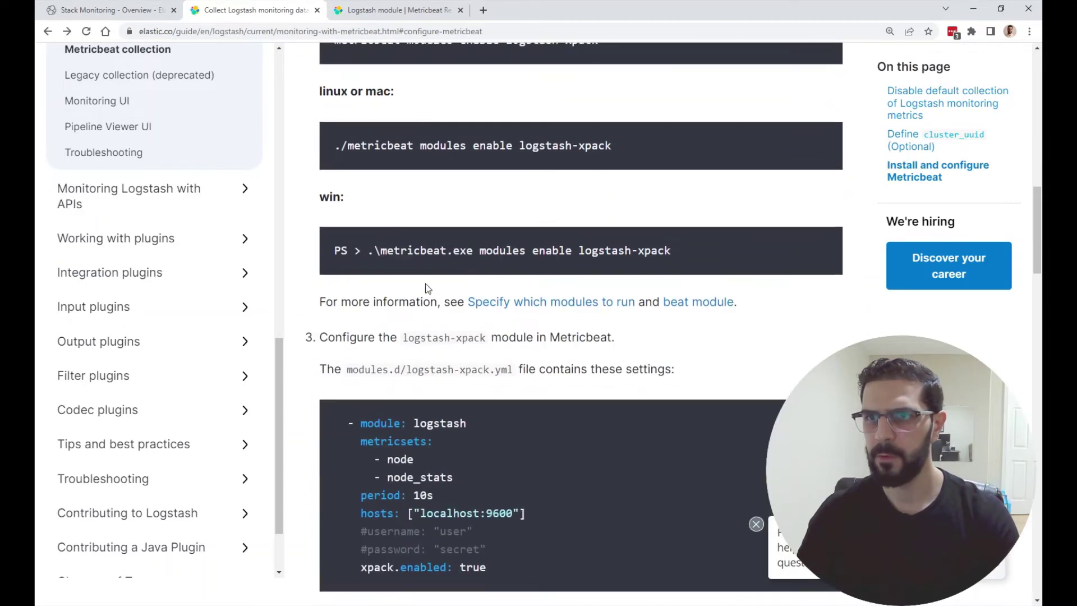
pyautogui.scroll(-3, 395, 369)
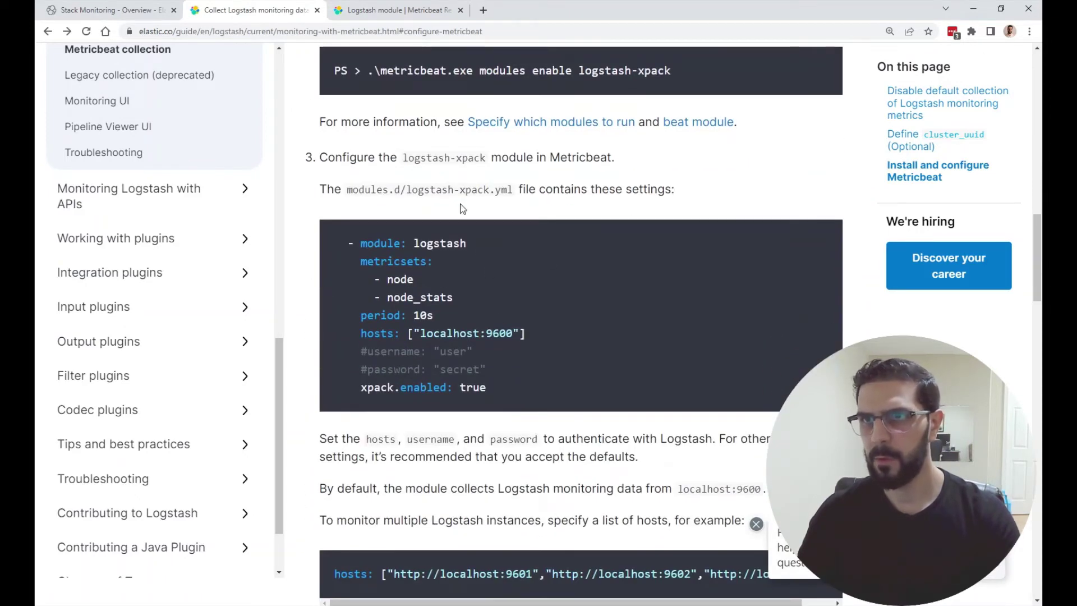
pyautogui.doubleClick(429, 190)
pyautogui.click(471, 190)
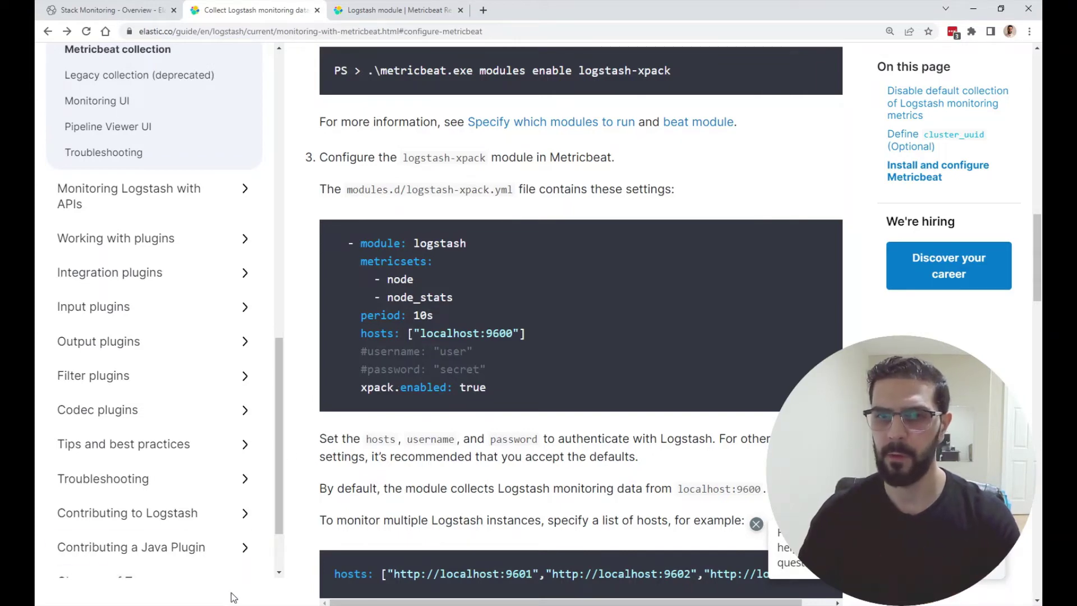
pyautogui.click(133, 570)
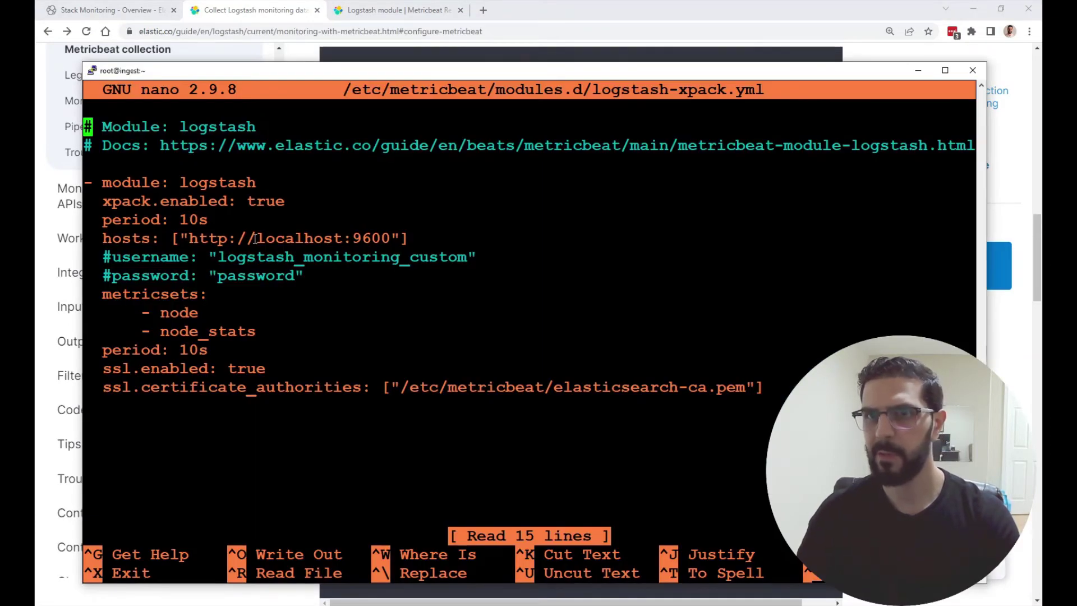
# - Check that the hosts setting points to localhost on port 9600
pyautogui.moveTo(258, 238); pyautogui.dragTo(336, 236)
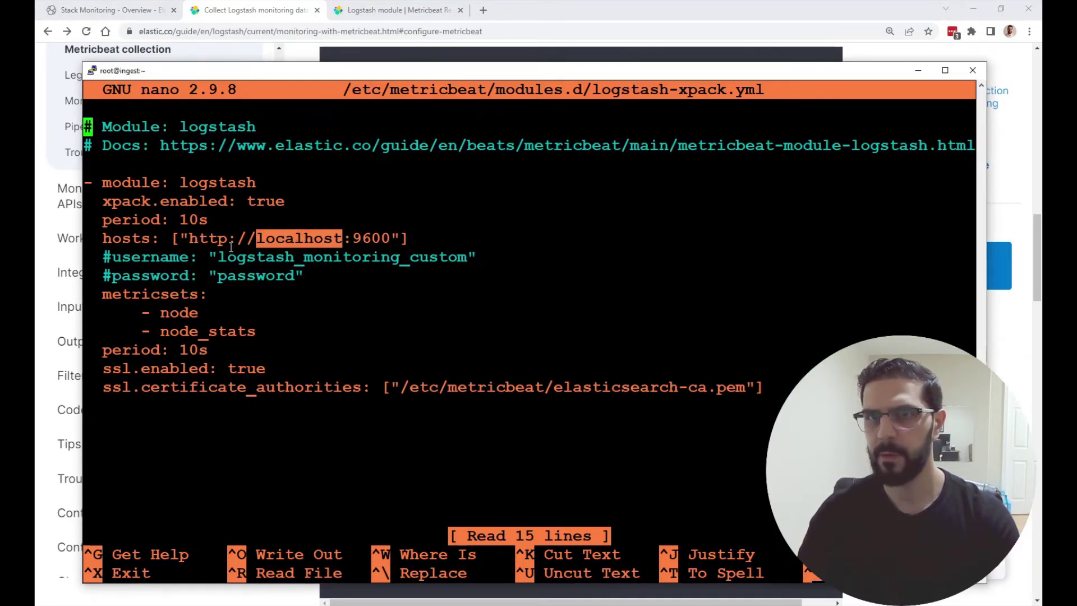
pyautogui.moveTo(179, 239); pyautogui.dragTo(391, 238)
pyautogui.click(307, 240)
pyautogui.moveTo(256, 238); pyautogui.dragTo(385, 237)
pyautogui.click(366, 240)
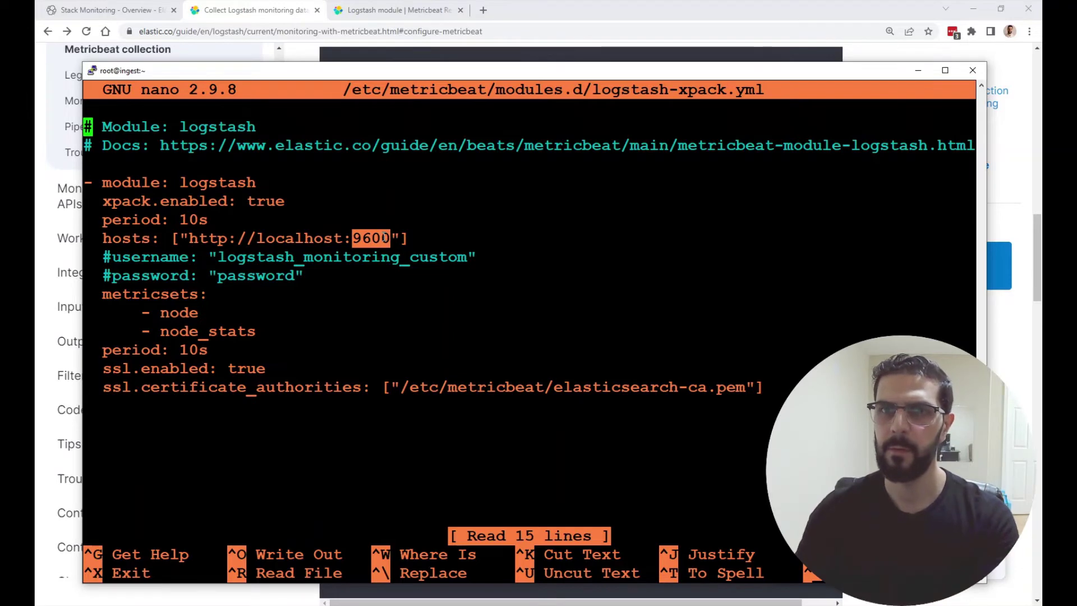
pyautogui.doubleClick(129, 238)
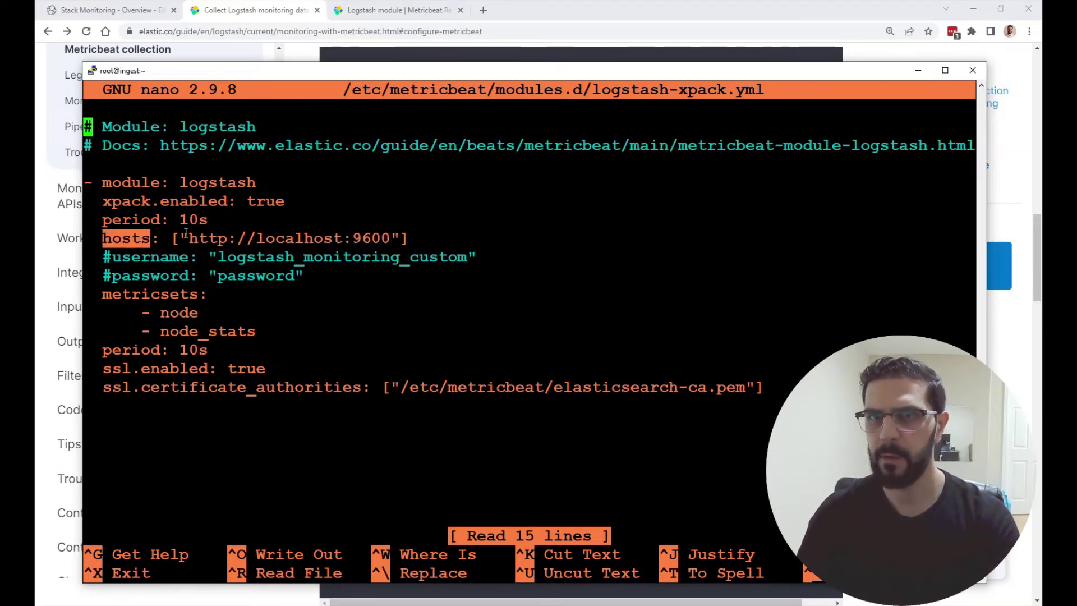
pyautogui.moveTo(189, 238); pyautogui.dragTo(397, 238)
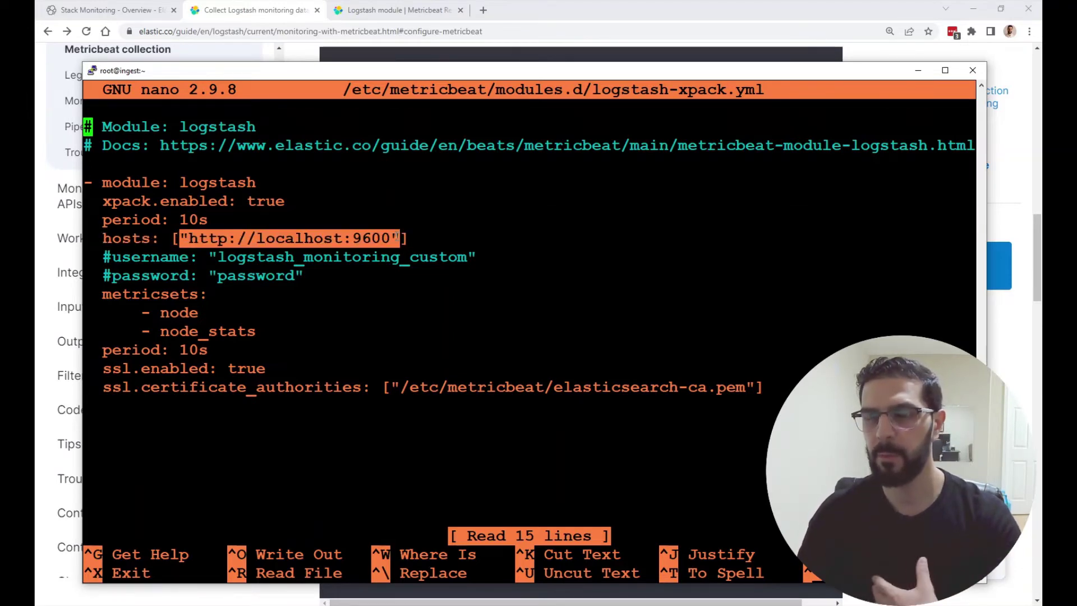
pyautogui.click(397, 238)
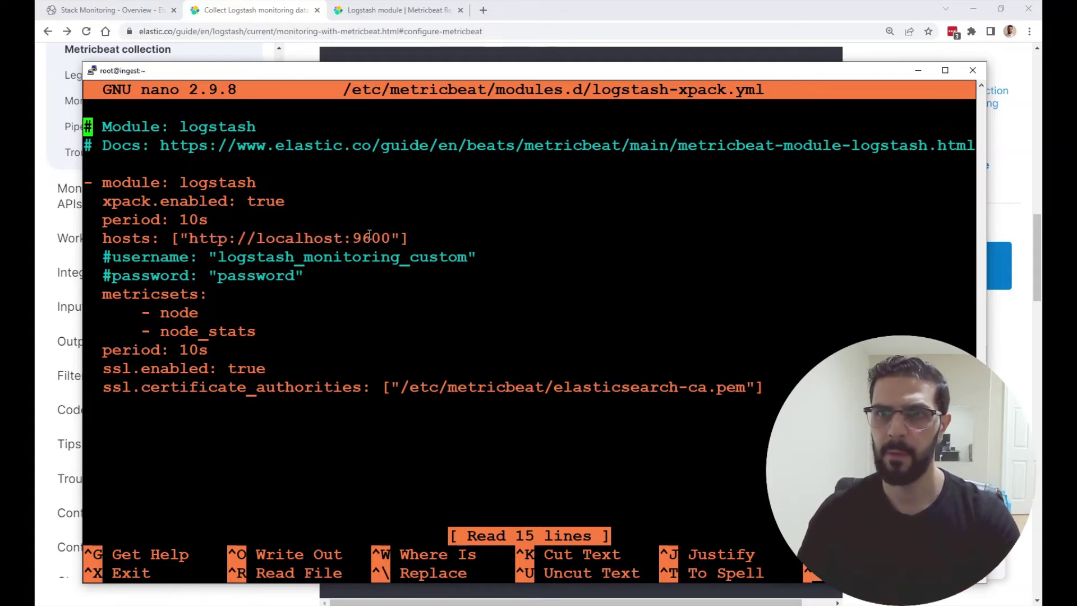
pyautogui.doubleClick(370, 238)
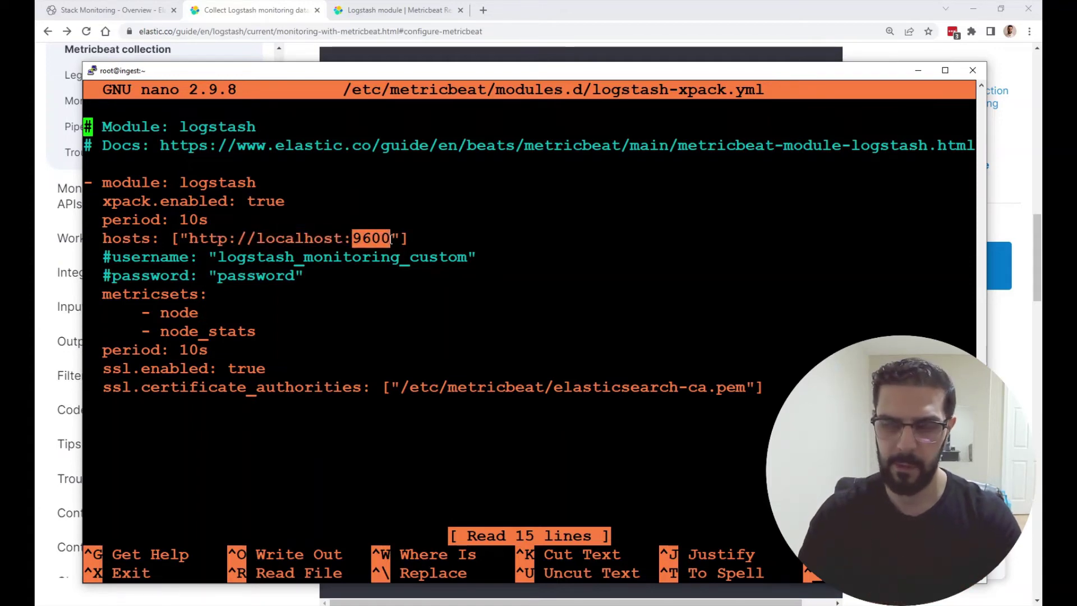
pyautogui.click(376, 236)
pyautogui.moveTo(361, 238); pyautogui.dragTo(387, 238)
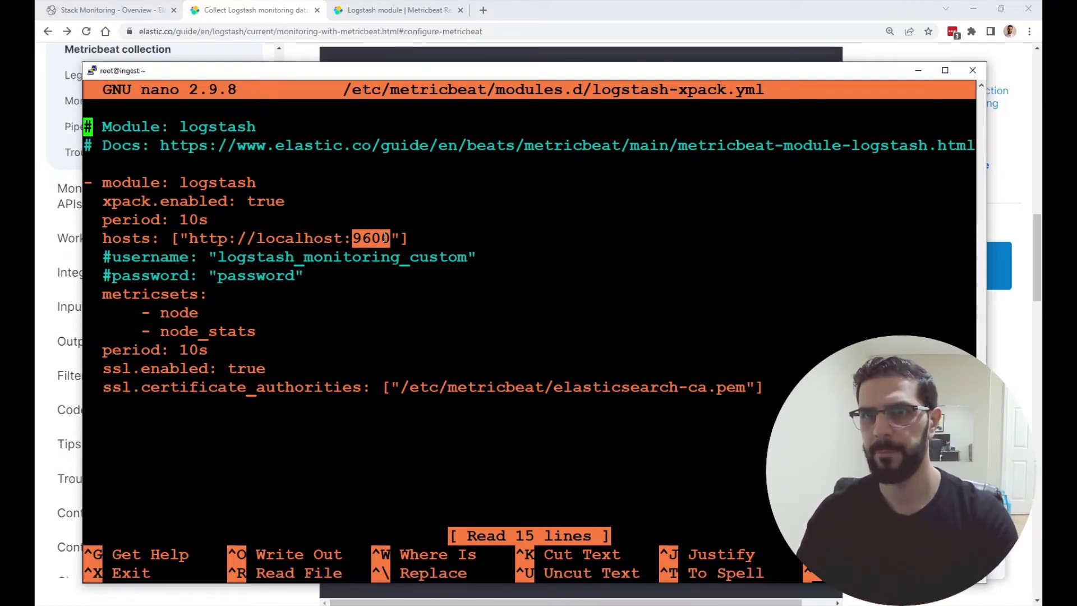
pyautogui.click(385, 238)
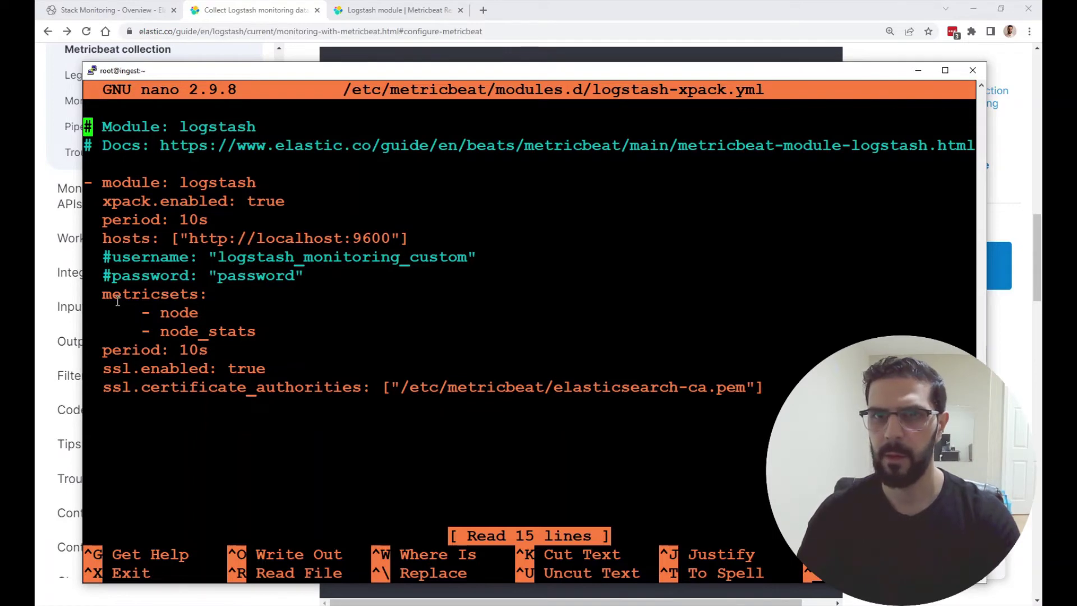
# - Review the node metricsets, SSL CA certificate path and xpack.enabled true, then exit nano
pyautogui.moveTo(161, 314); pyautogui.dragTo(94, 294)
pyautogui.click(149, 308)
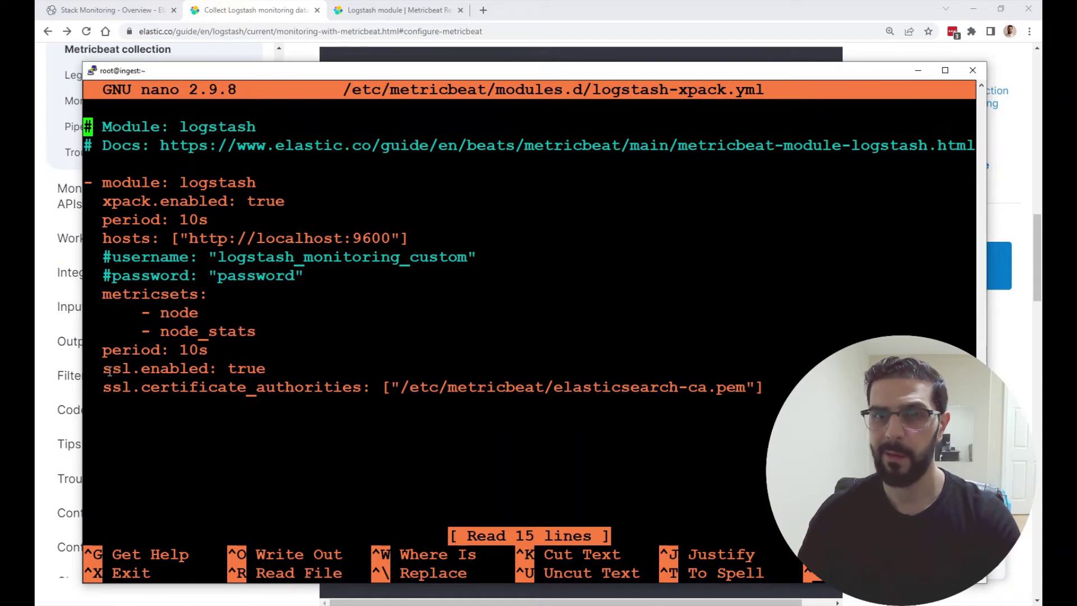
pyautogui.moveTo(95, 370); pyautogui.dragTo(259, 359)
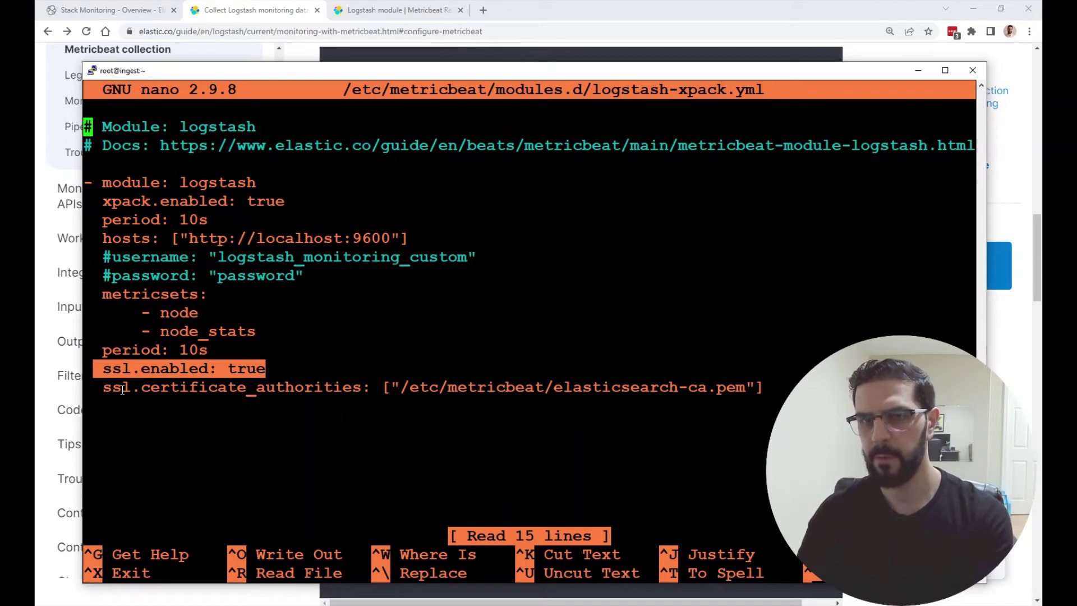
pyautogui.moveTo(143, 387); pyautogui.dragTo(357, 388)
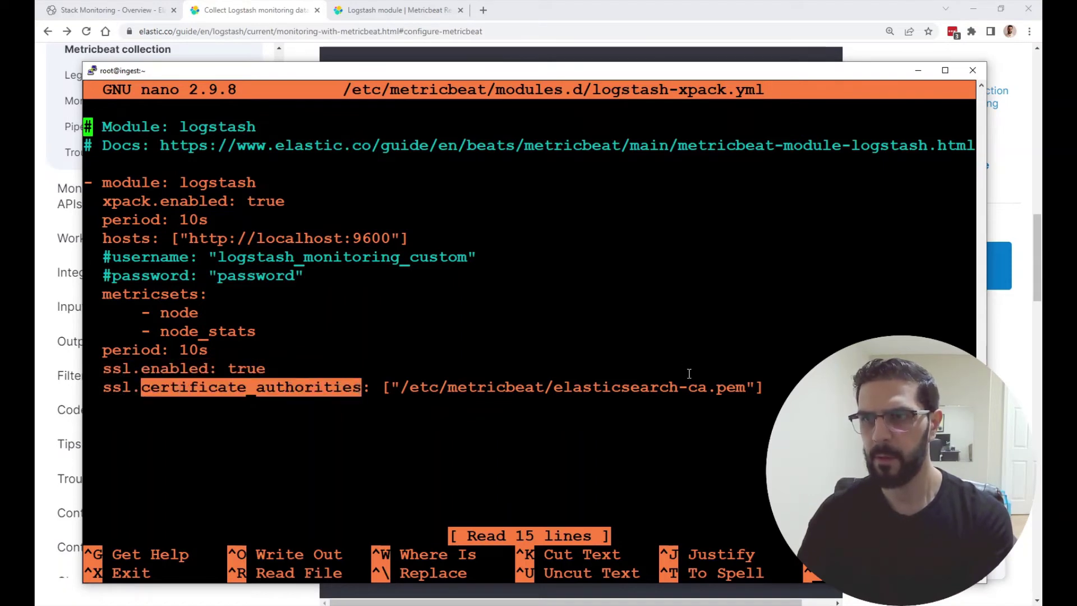
pyautogui.moveTo(751, 388); pyautogui.dragTo(559, 393)
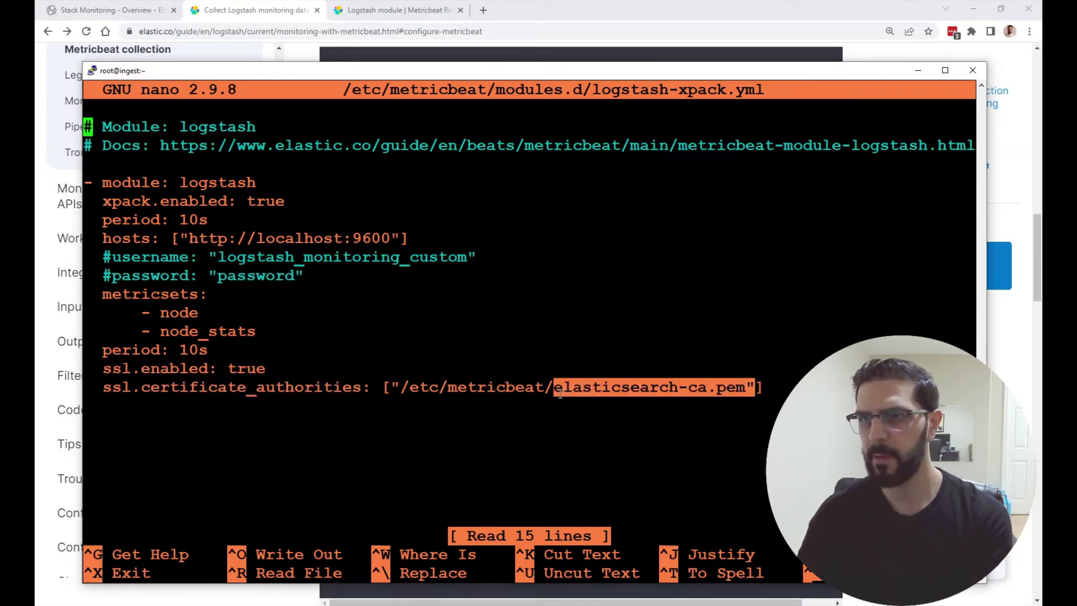
pyautogui.moveTo(401, 388); pyautogui.dragTo(736, 387)
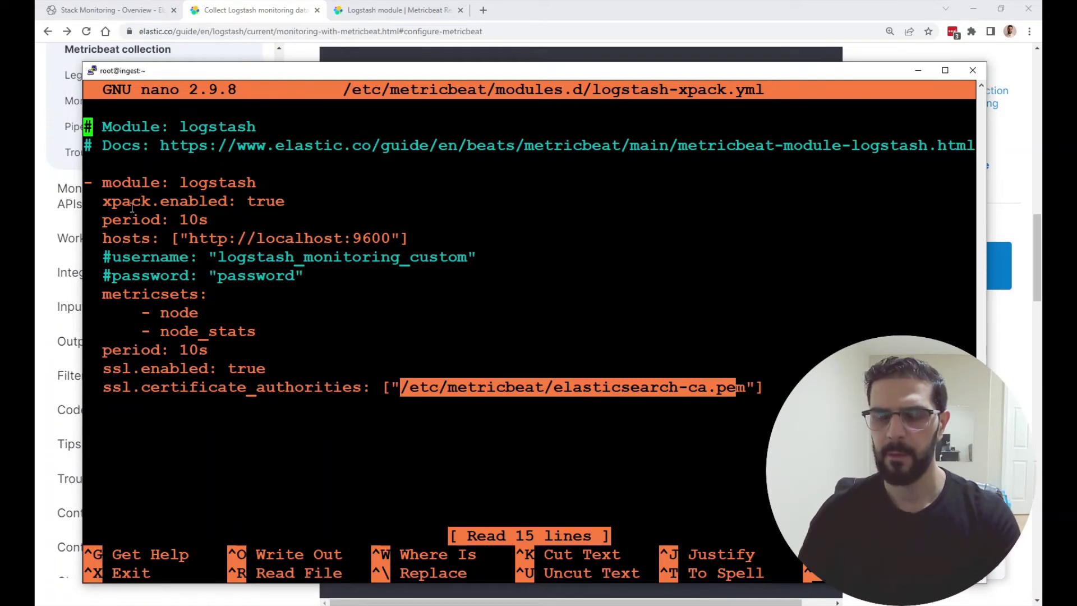
pyautogui.moveTo(105, 203); pyautogui.dragTo(285, 203)
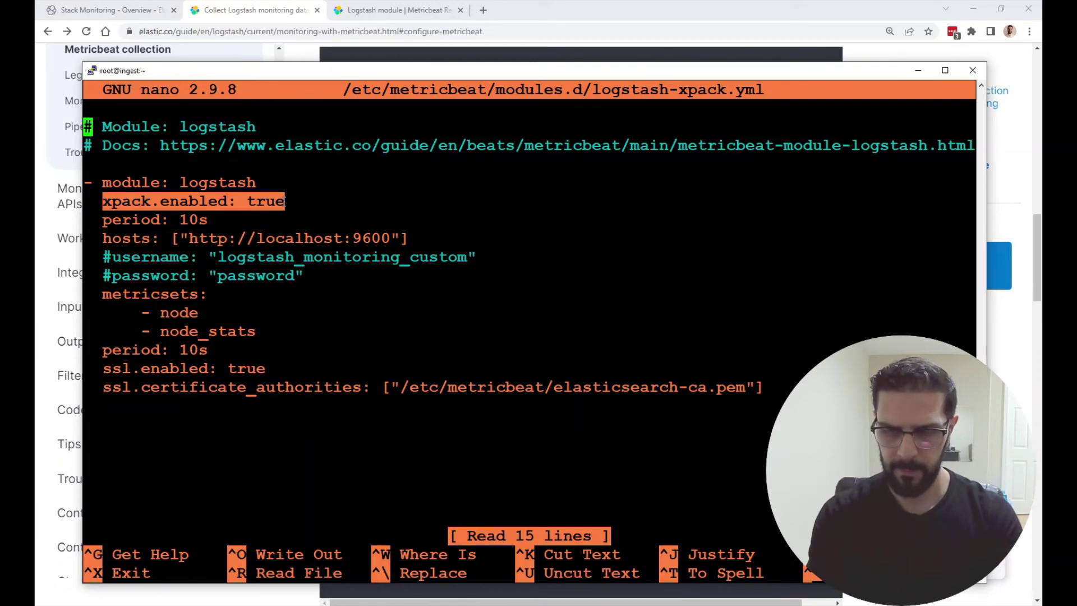
pyautogui.hotkey('ctrl', 'x')
# - Permanently open port 9600/tcp with firewall-cmd and confirm it appears in --list-all ports
pyautogui.write('firew')
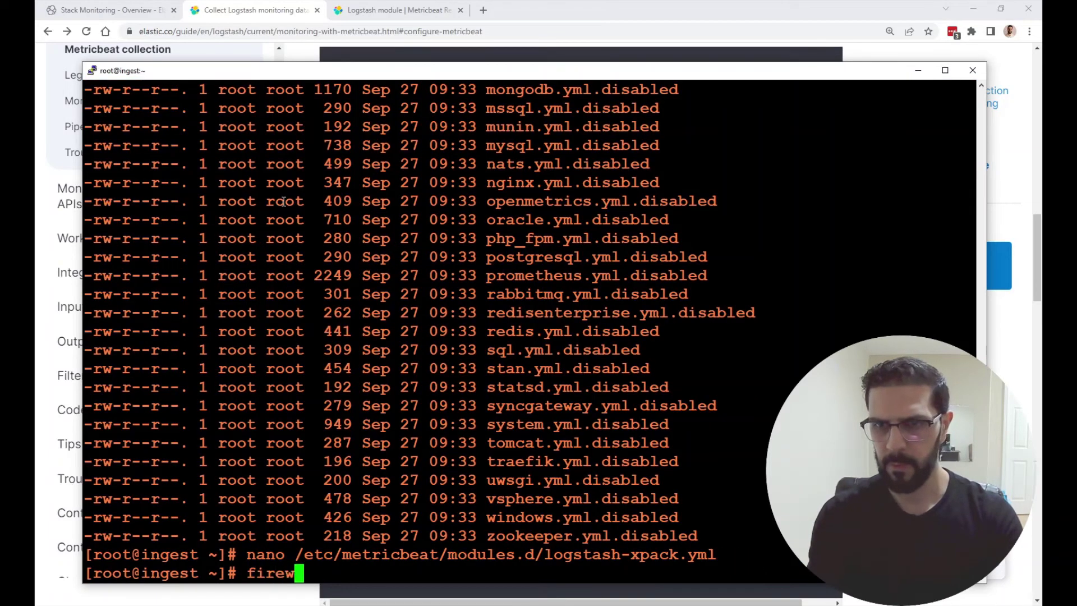
pyautogui.write('all-cmd ')
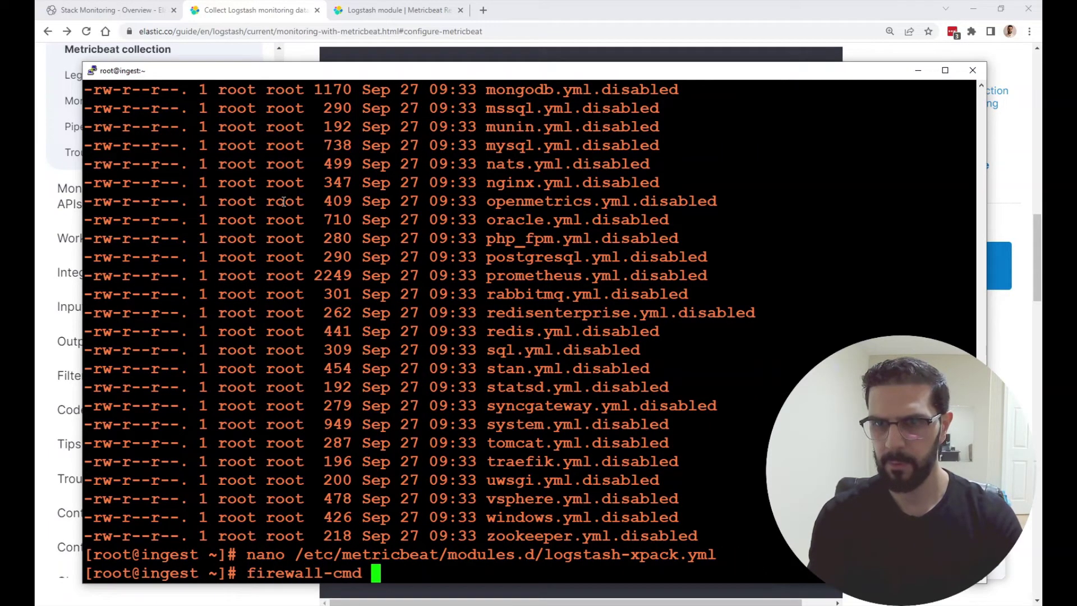
pyautogui.write('--add')
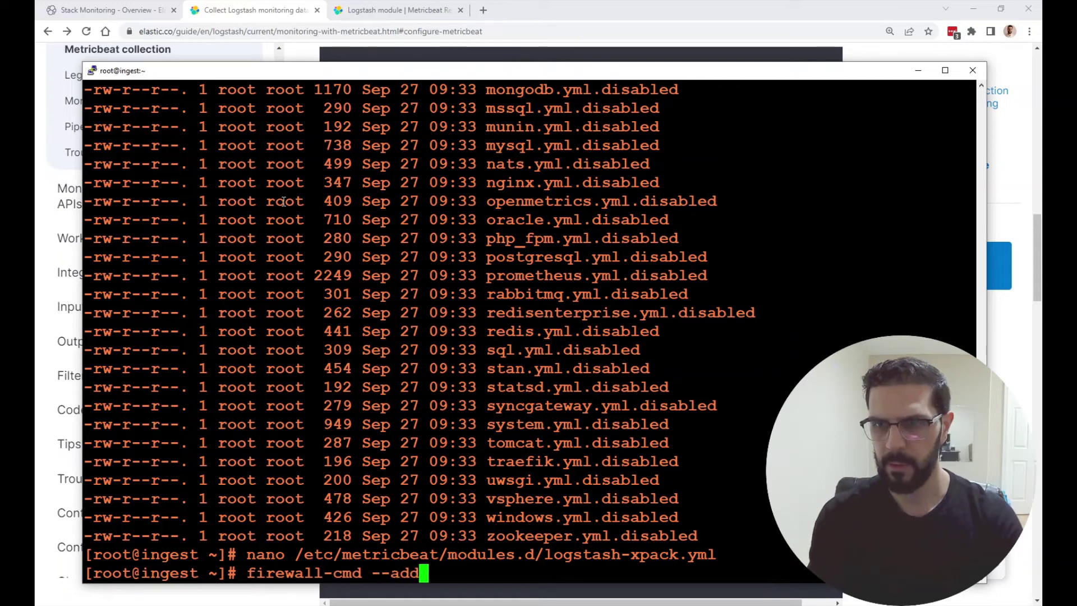
pyautogui.write('-port=')
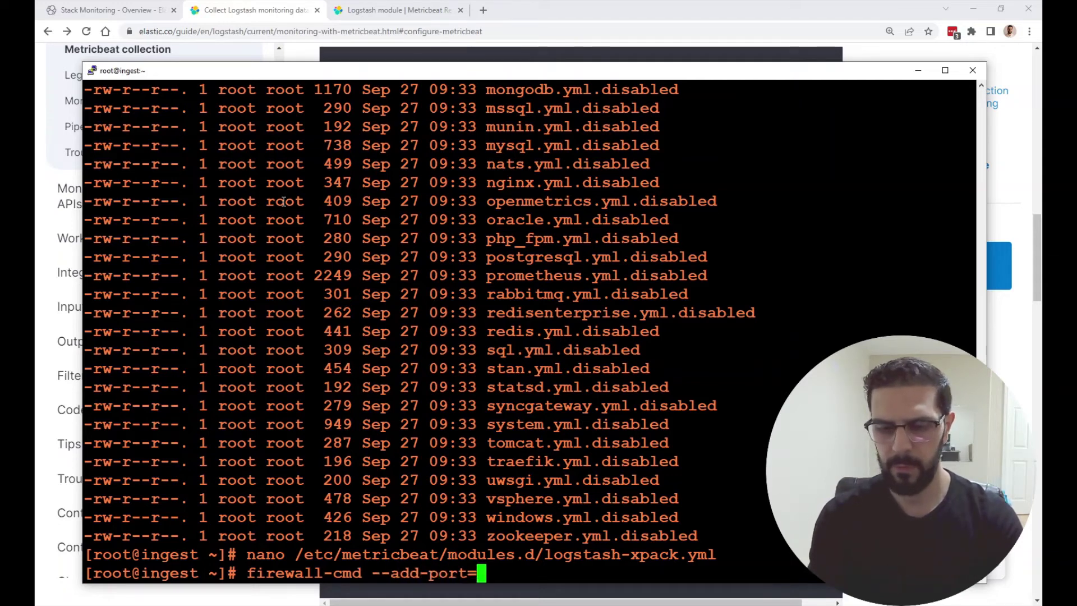
pyautogui.write('9600/')
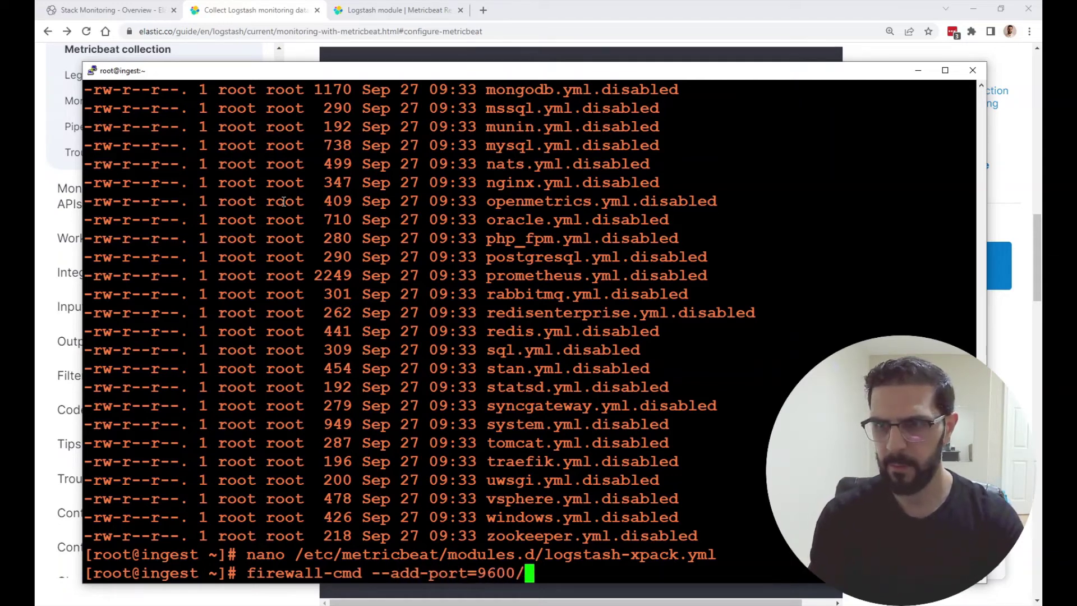
pyautogui.write('tcp --permanent')
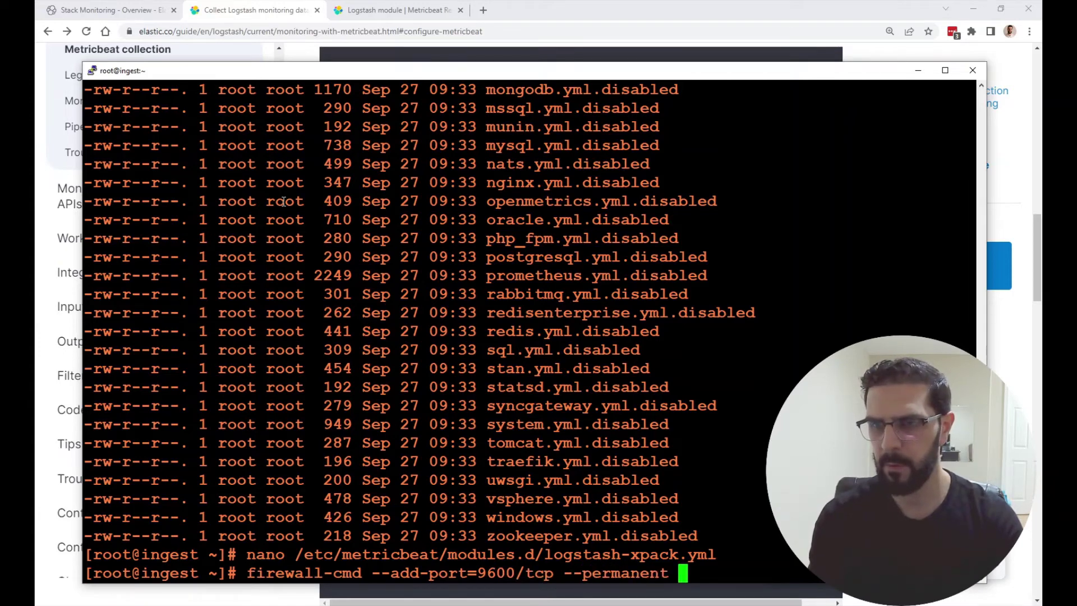
pyautogui.press('Return')
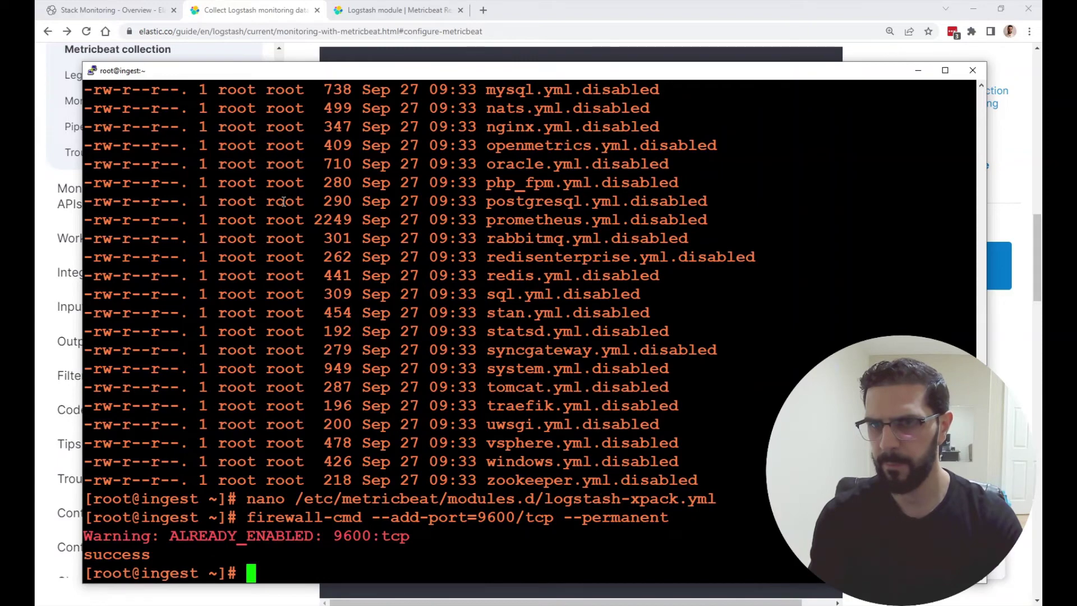
pyautogui.write('firewall-cmd ')
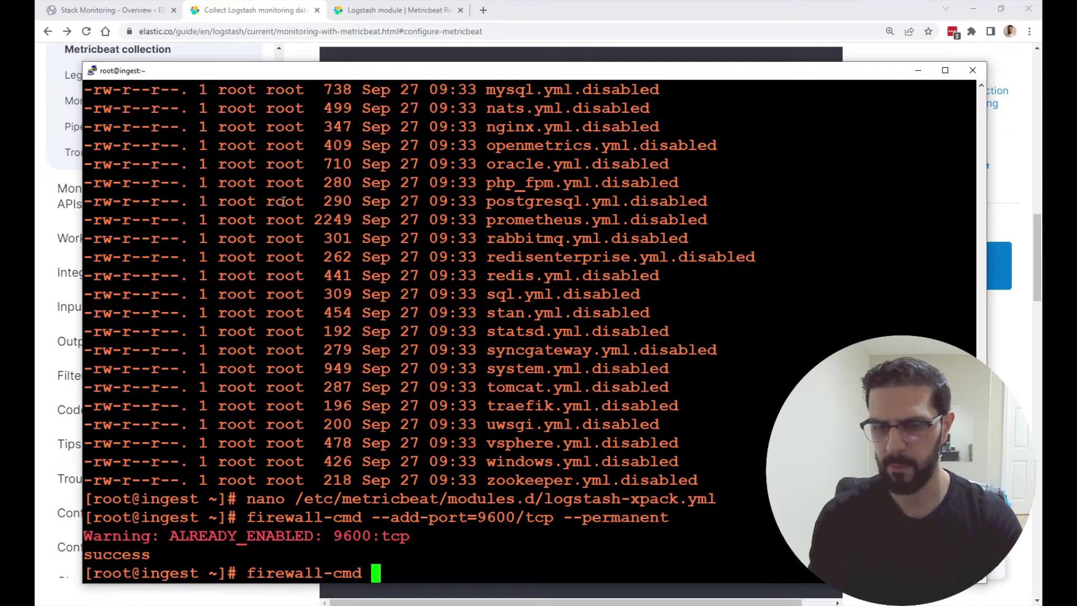
pyautogui.write('--list-all')
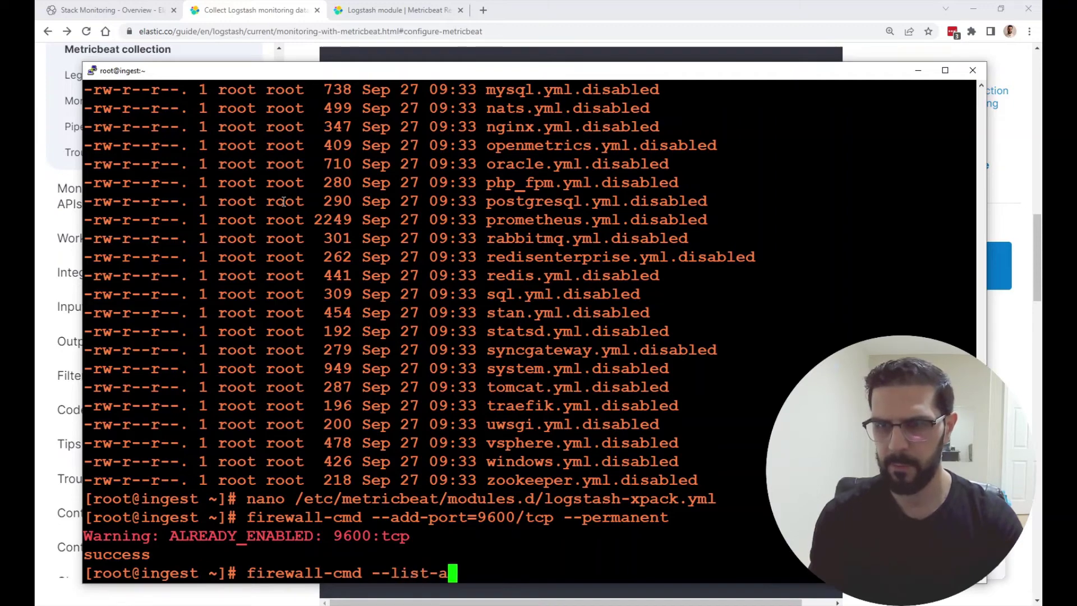
pyautogui.press('Return')
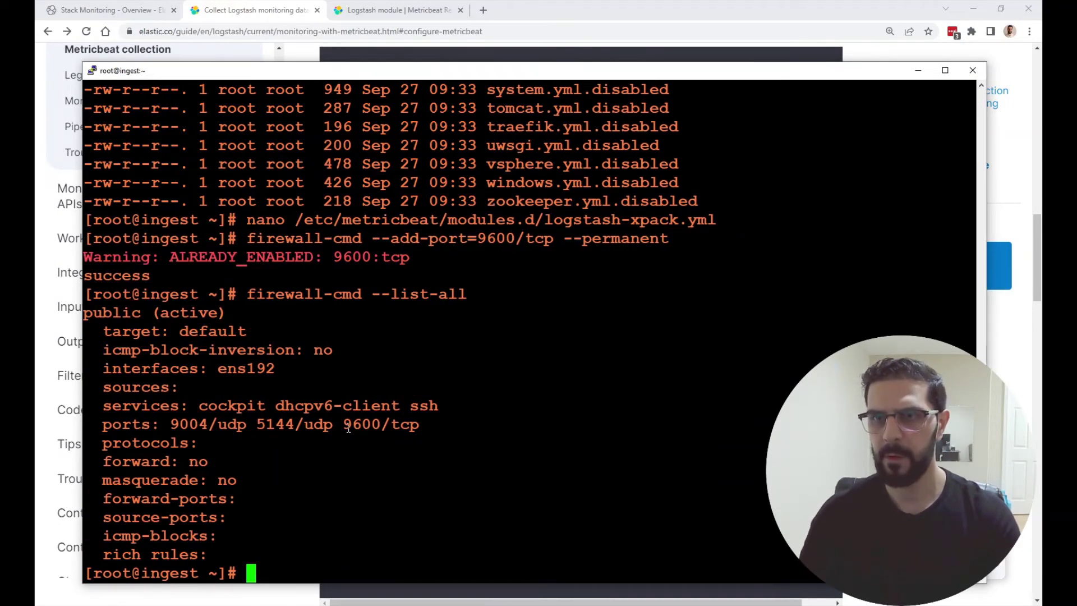
pyautogui.moveTo(348, 427); pyautogui.dragTo(417, 425)
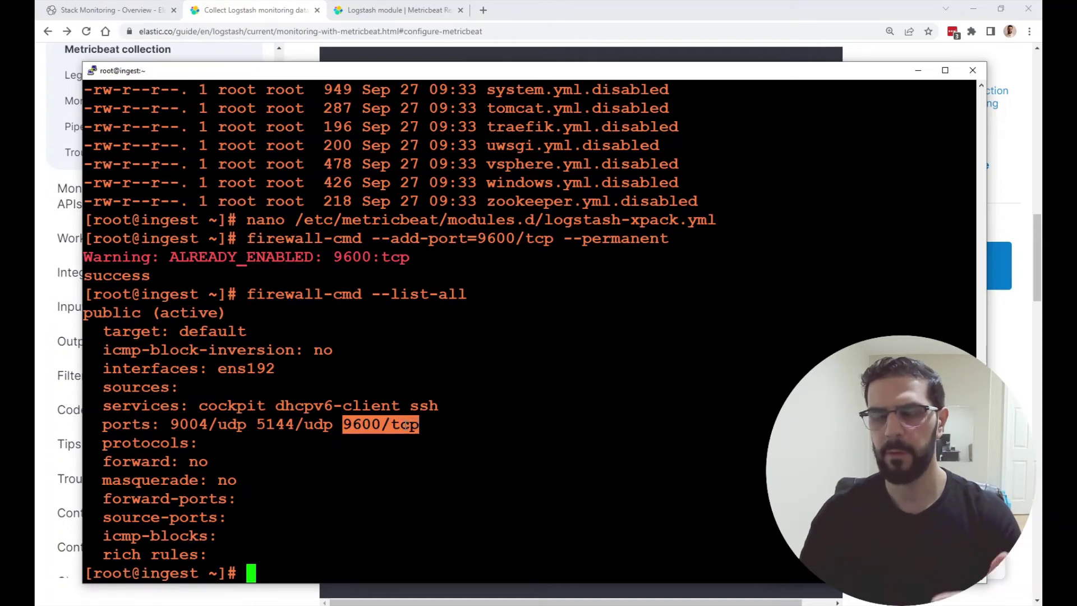
pyautogui.doubleClick(375, 425)
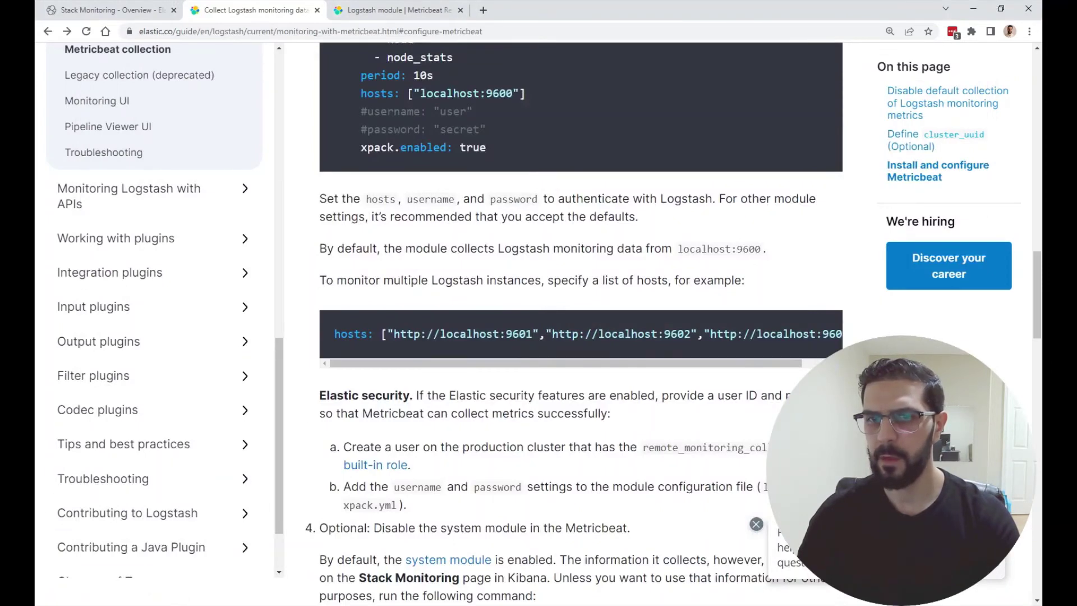
# - Reopen logstash-xpack.yml, check the commented username and password lines, and exit without saving
pyautogui.click(156, 542)
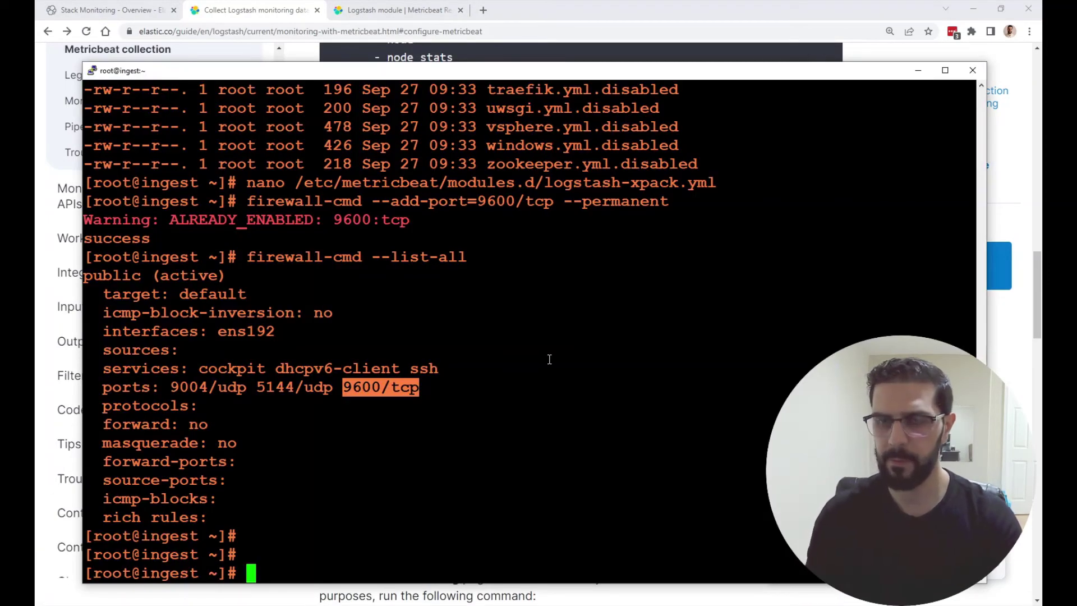
pyautogui.press('Up')
pyautogui.press('Up')
pyautogui.press('Up')
pyautogui.press('Return')
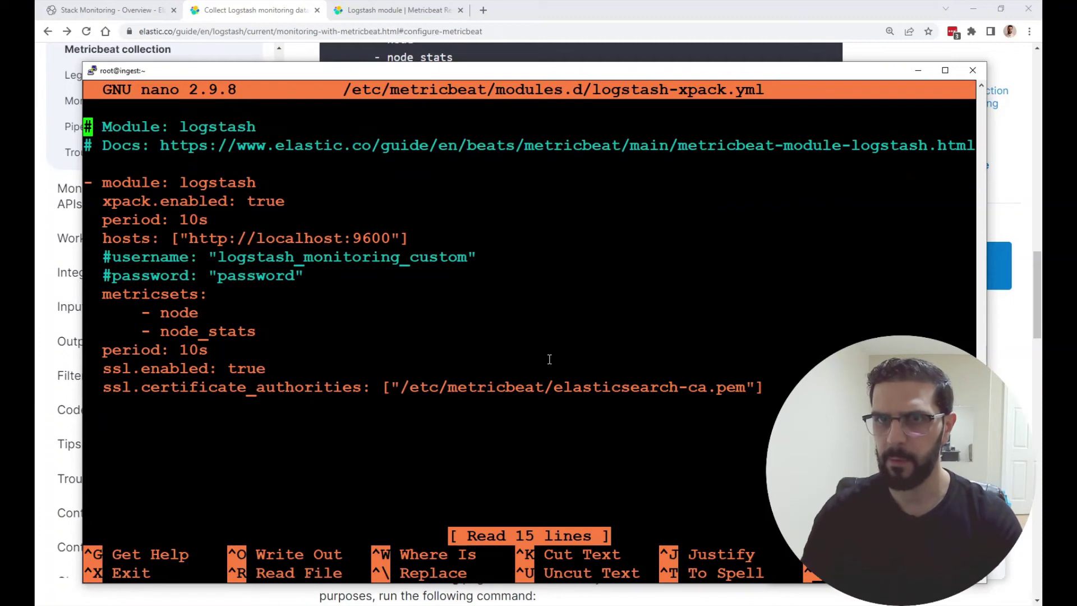
pyautogui.moveTo(115, 257); pyautogui.dragTo(305, 273)
pyautogui.click(305, 273)
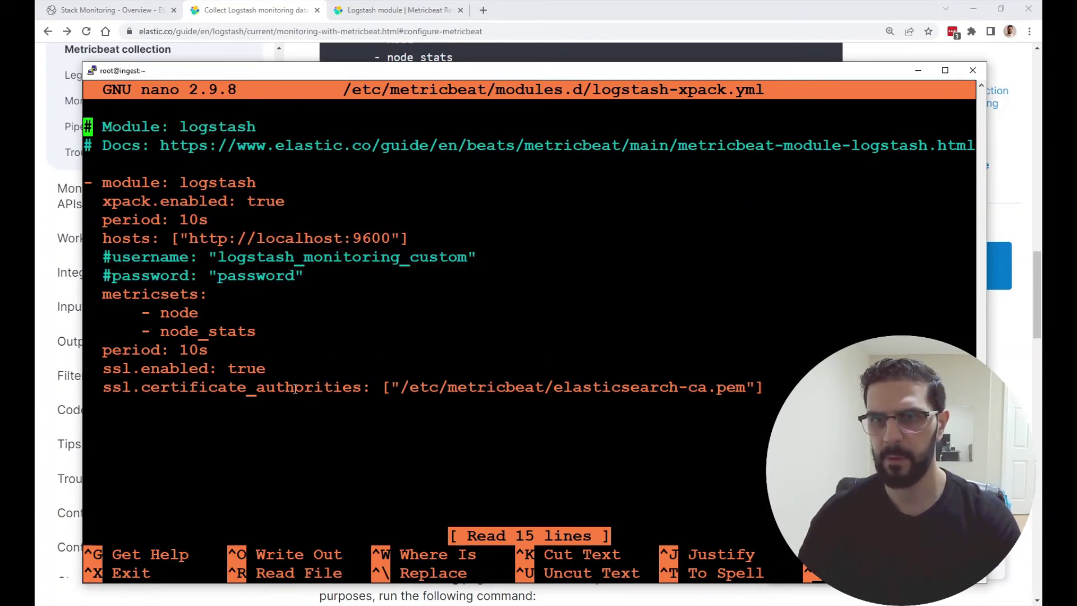
pyautogui.hotkey('ctrl', 'x')
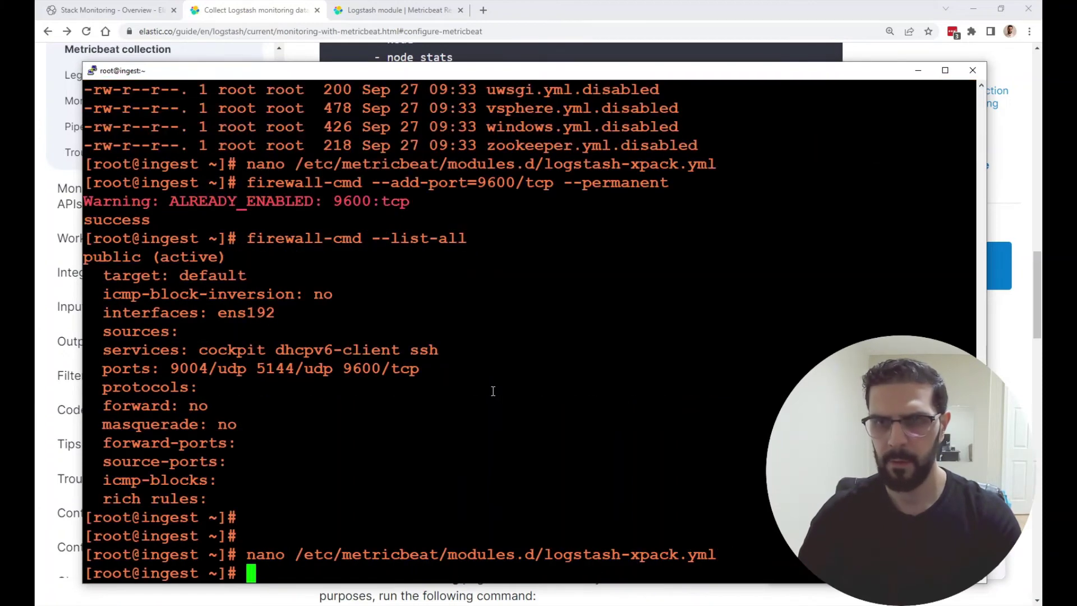
# - Read the Logstash monitoring docs step about disabling the system module
pyautogui.click(395, 52)
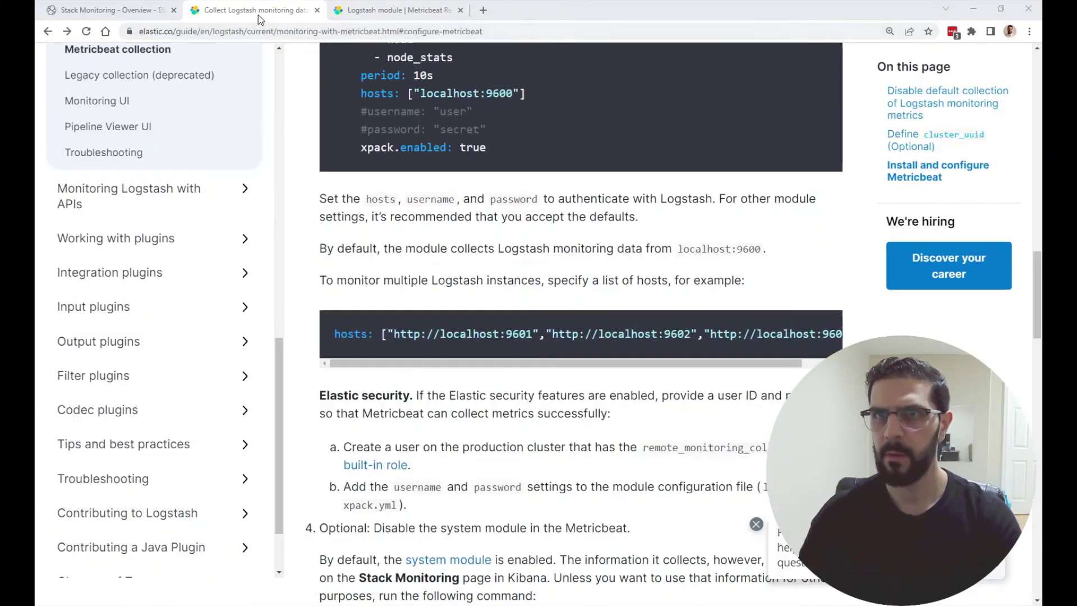
pyautogui.scroll(-4, 397, 351)
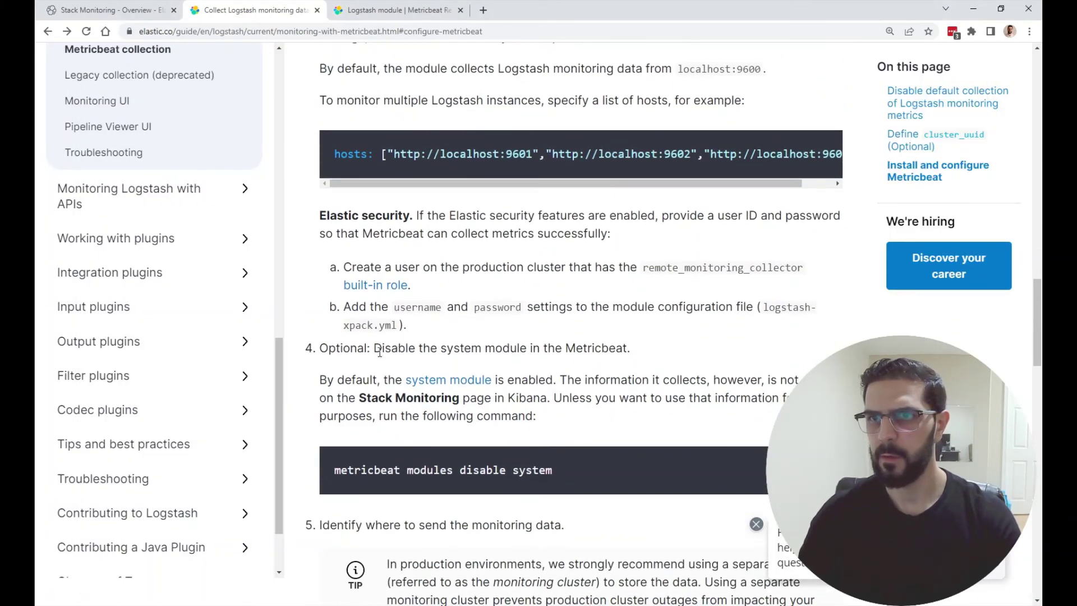
pyautogui.moveTo(377, 351); pyautogui.dragTo(616, 354)
pyautogui.scroll(-2, 594, 356)
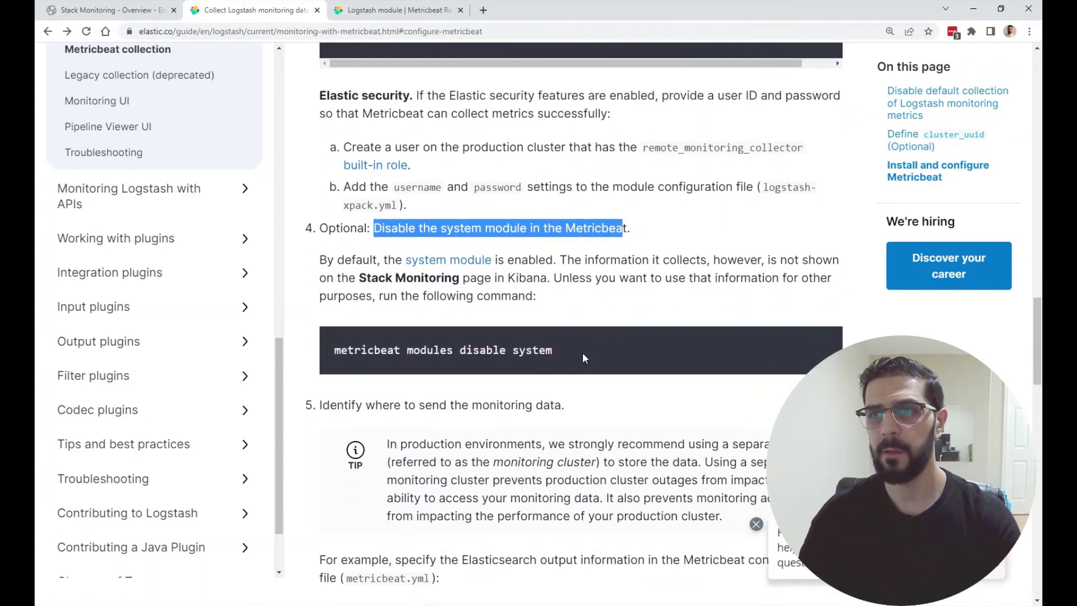
pyautogui.moveTo(554, 352); pyautogui.dragTo(333, 379)
pyautogui.scroll(-2, 399, 333)
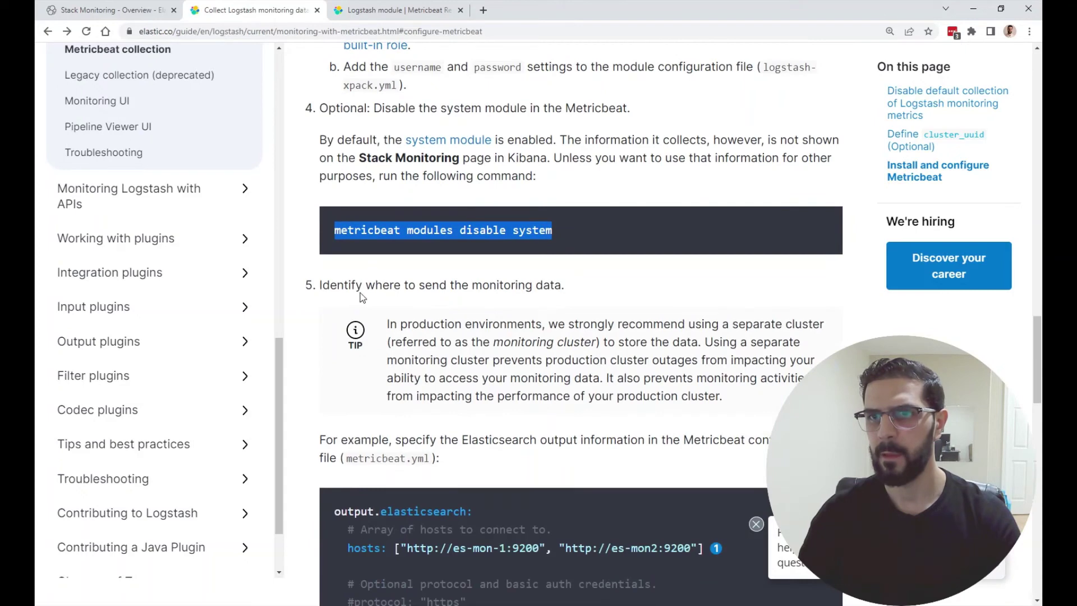
# - Review how metricbeat.yml's elasticsearch output sends monitoring data, with the example host URLs
pyautogui.moveTo(367, 289); pyautogui.dragTo(562, 285)
pyautogui.scroll(-1, 562, 285)
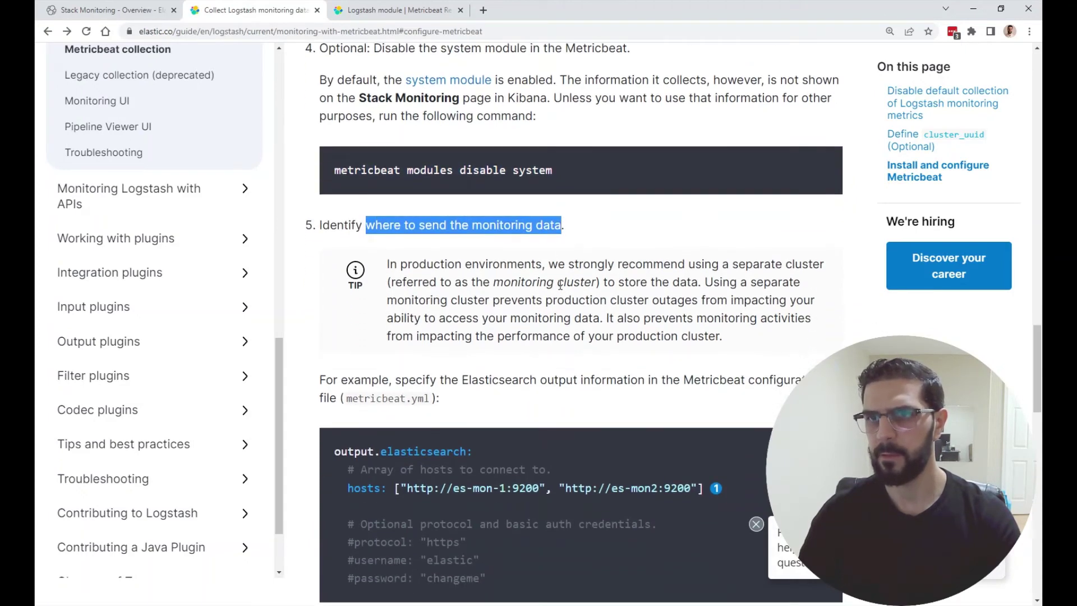
pyautogui.moveTo(430, 400); pyautogui.dragTo(346, 405)
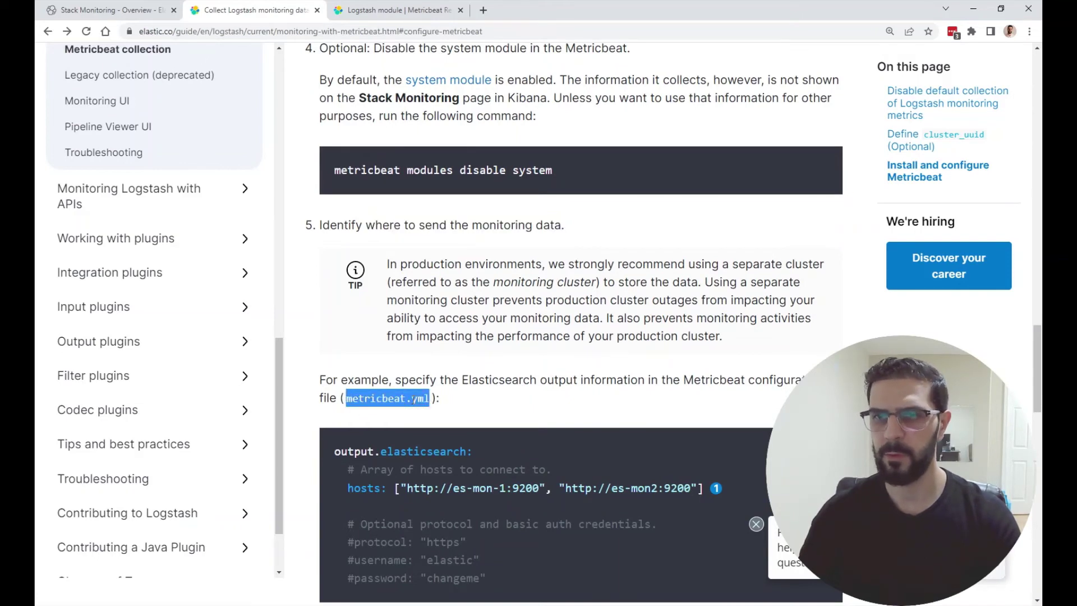
pyautogui.scroll(-2, 405, 386)
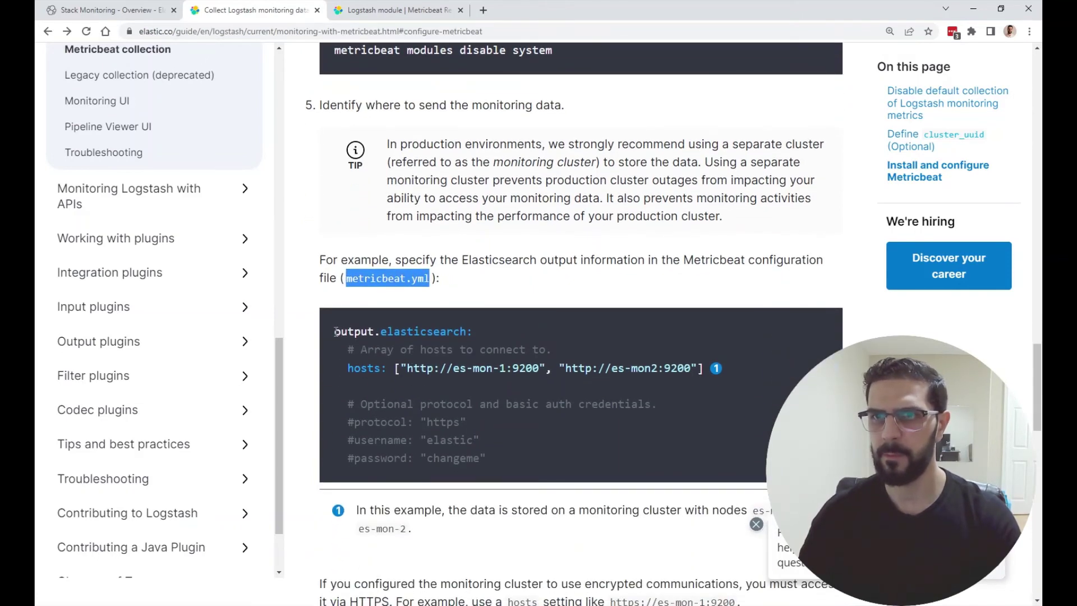
pyautogui.moveTo(334, 332); pyautogui.dragTo(377, 333)
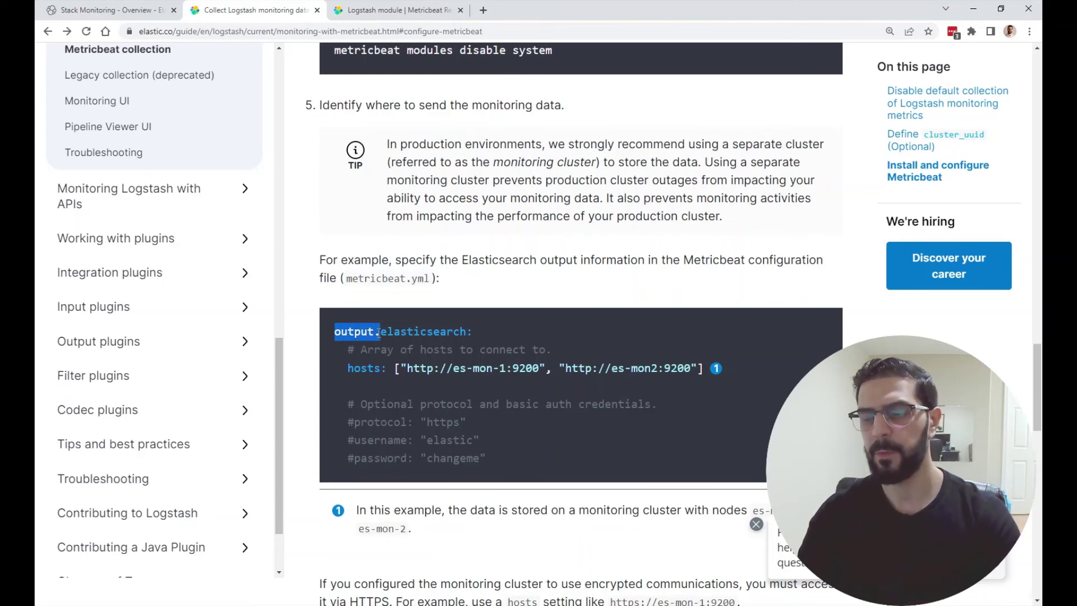
pyautogui.click(390, 335)
pyautogui.doubleClick(389, 335)
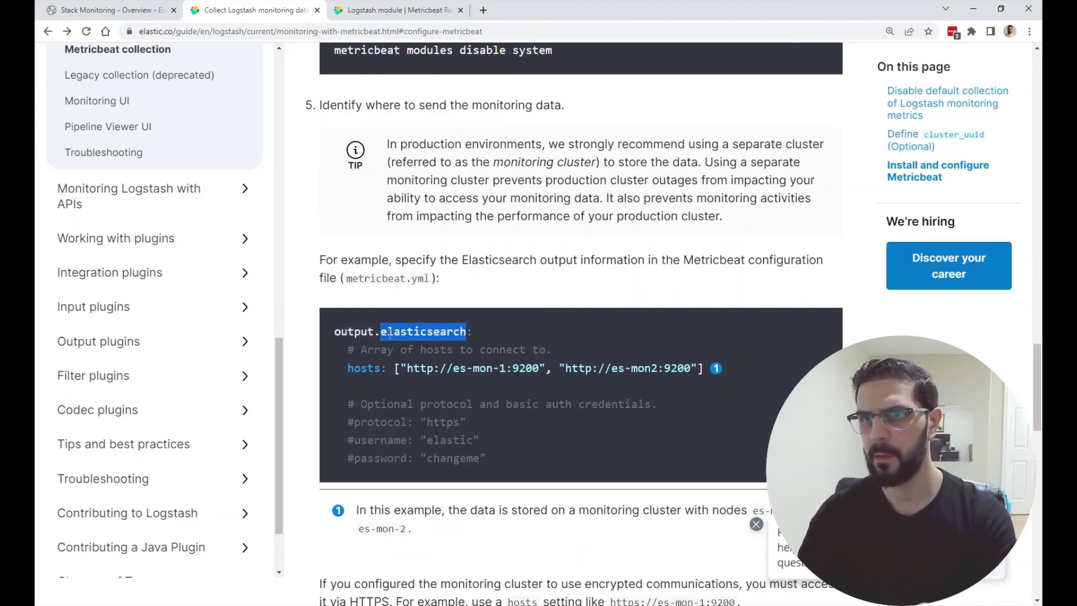
pyautogui.moveTo(398, 368); pyautogui.dragTo(691, 370)
# - Read the output credentials example with username elastic and the create-a-user instruction
pyautogui.scroll(-1, 447, 379)
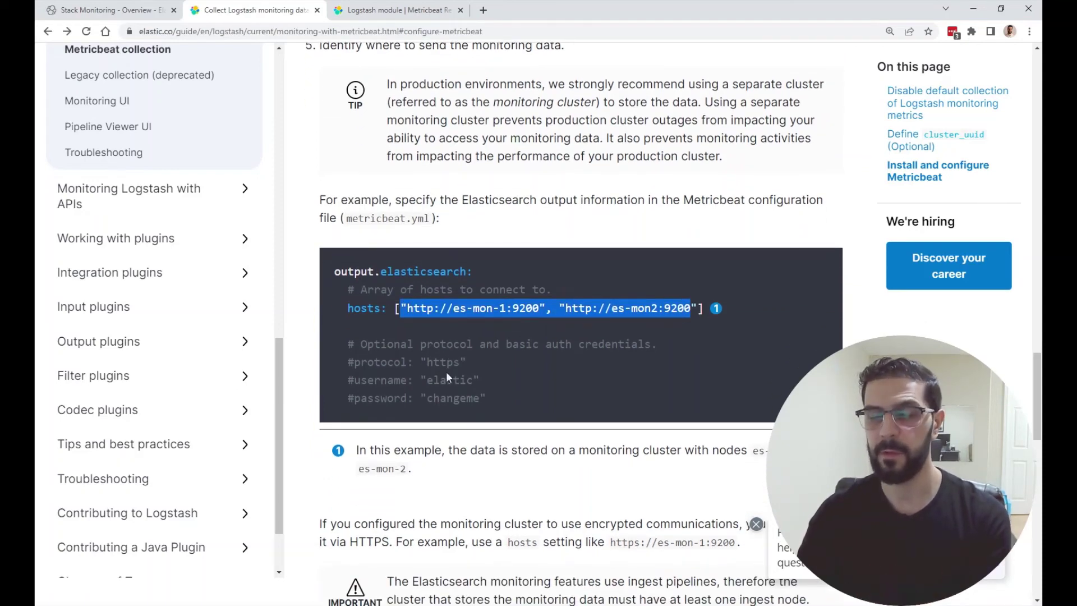
pyautogui.scroll(-2, 447, 374)
pyautogui.scroll(-2, 392, 337)
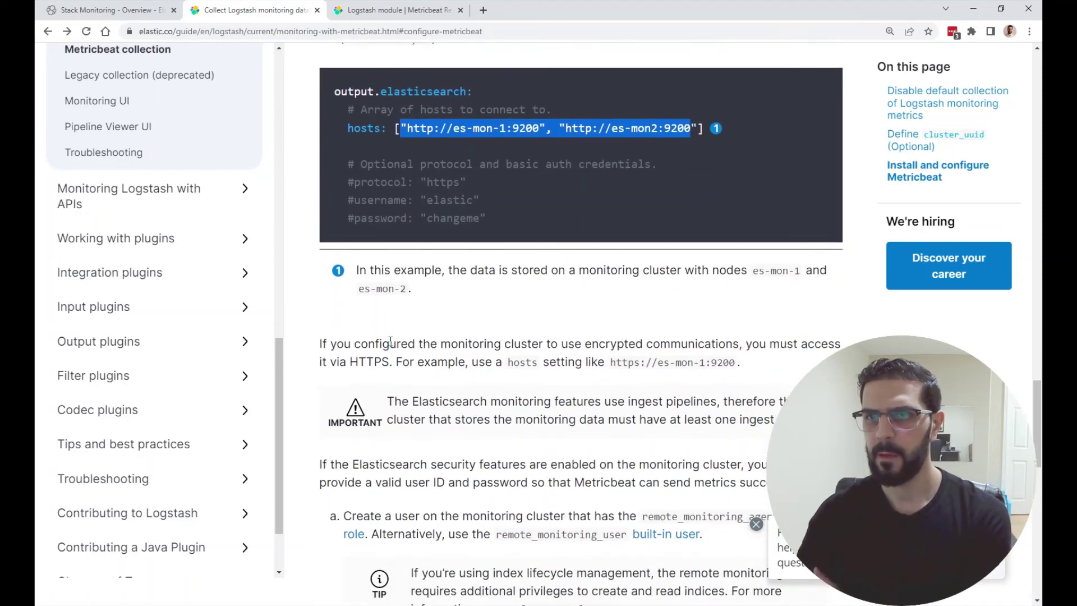
pyautogui.moveTo(427, 140); pyautogui.dragTo(477, 148)
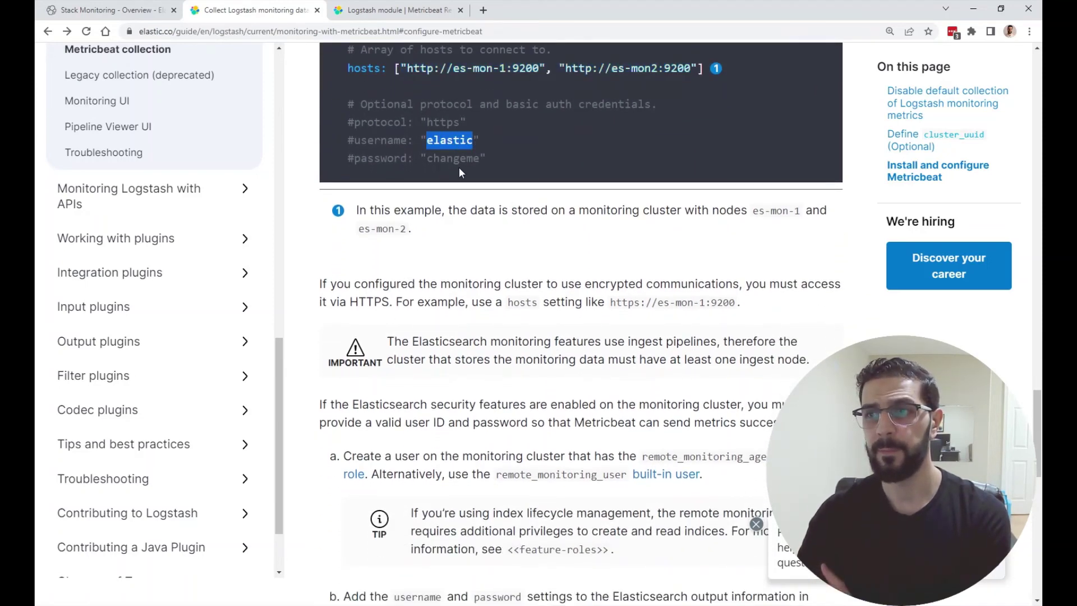
pyautogui.scroll(-2, 473, 350)
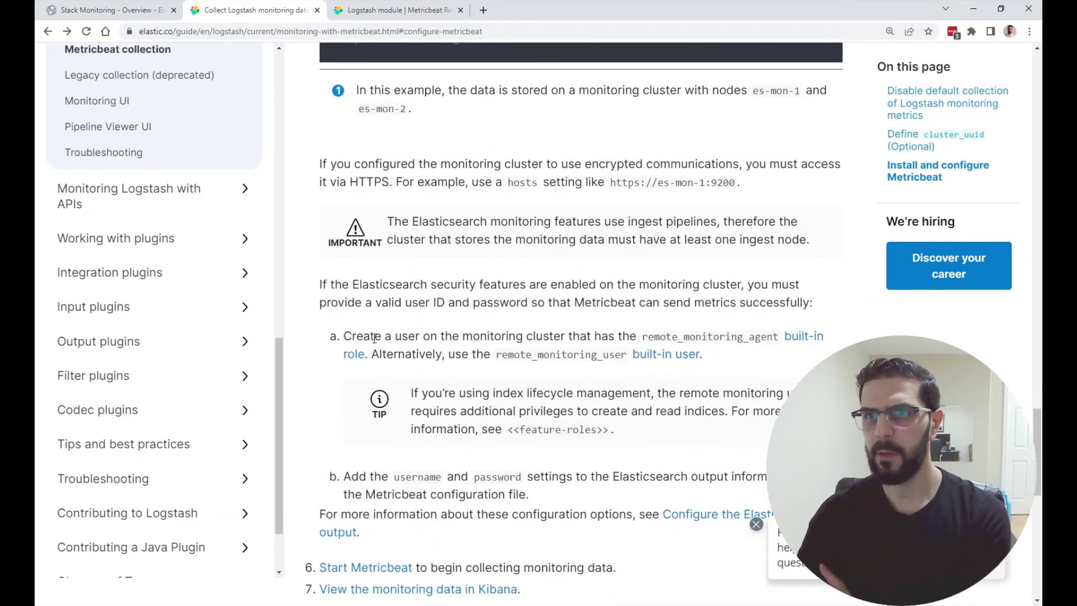
pyautogui.moveTo(401, 337); pyautogui.dragTo(447, 337)
# - Go to the Users list under Kibana Stack Management
pyautogui.click(113, 10)
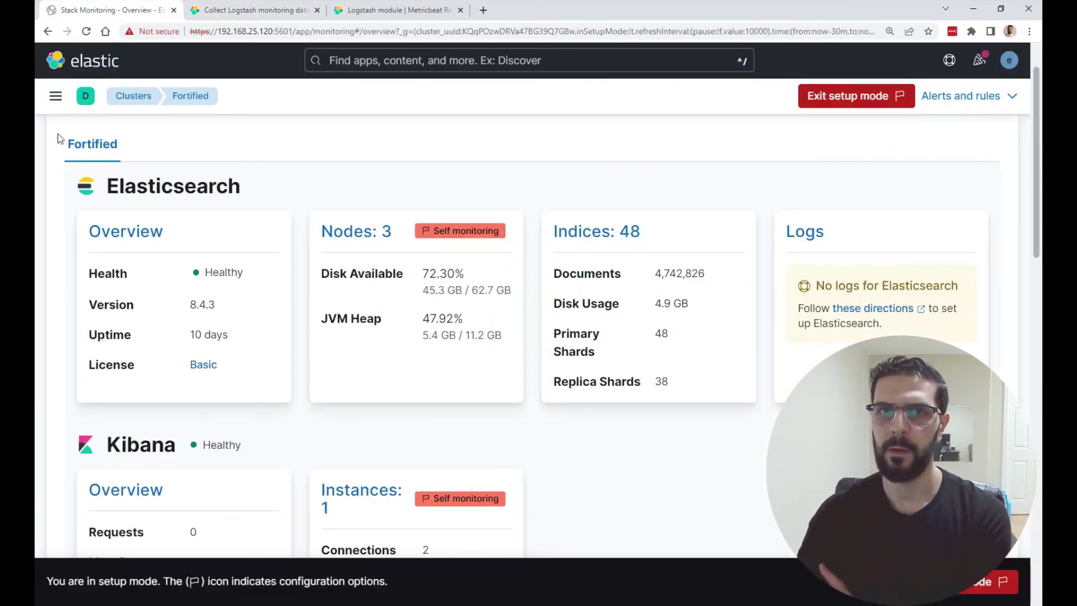
pyautogui.click(55, 95)
pyautogui.scroll(-10, 91, 300)
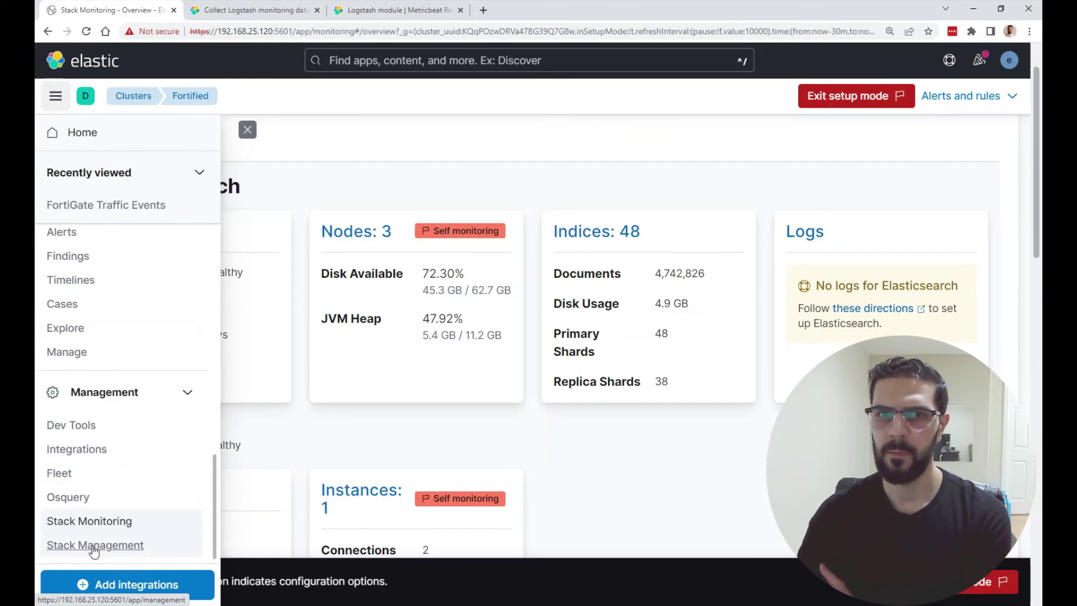
pyautogui.click(93, 547)
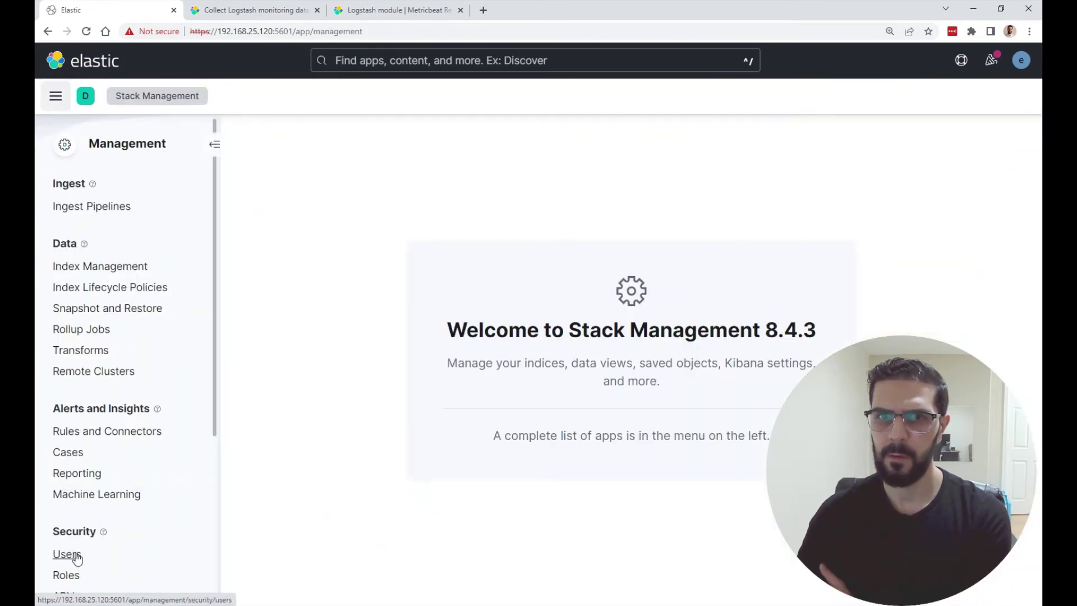
pyautogui.click(77, 556)
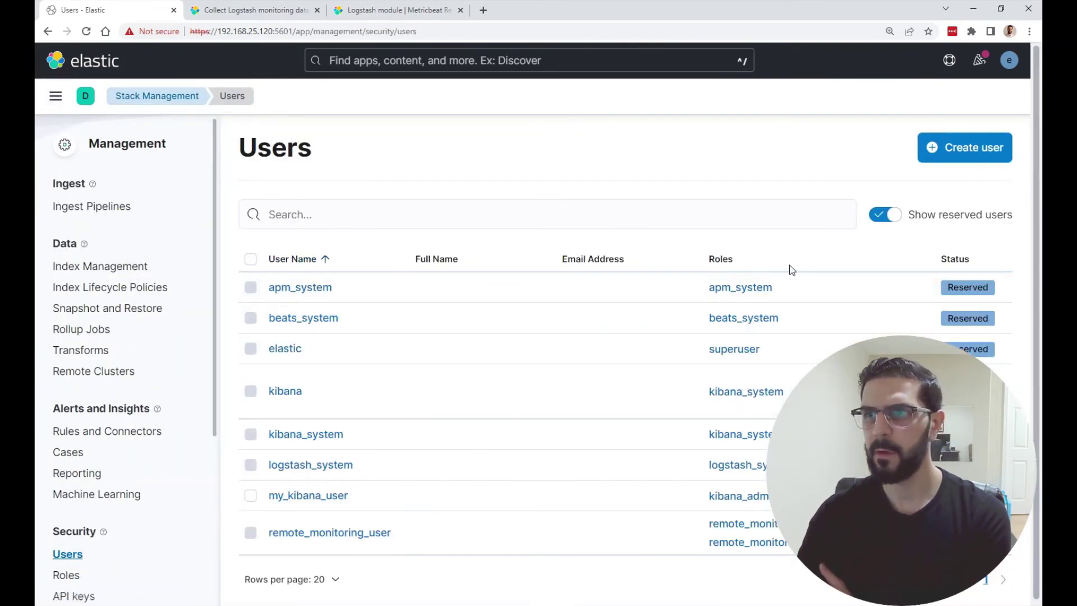
# - Note the remote_monitoring_agent role and remote_monitoring_user in the docs, then read to the final steps
pyautogui.click(252, 10)
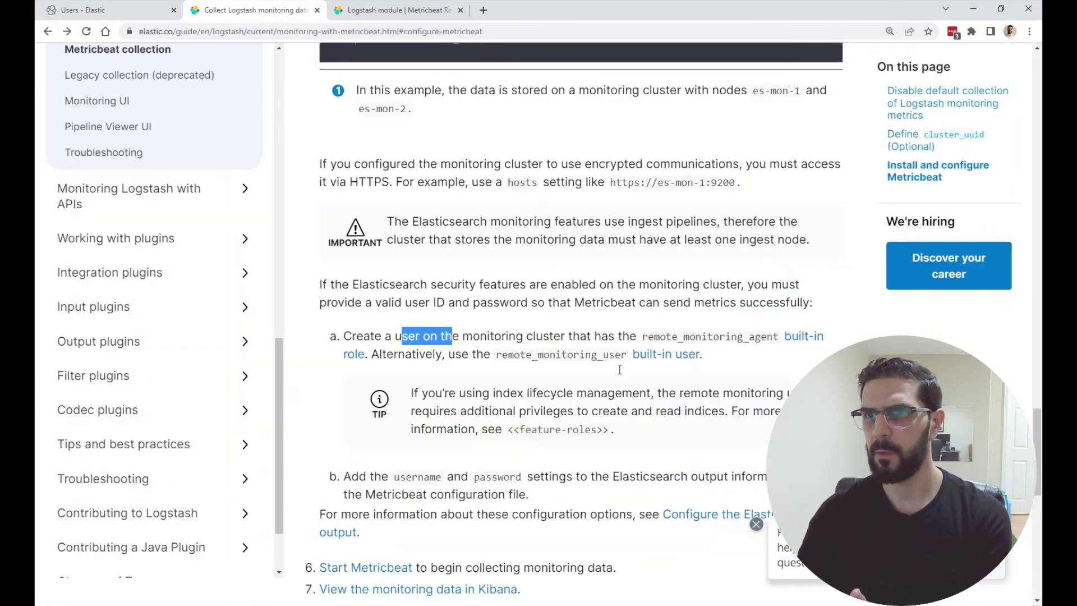
pyautogui.moveTo(643, 340); pyautogui.dragTo(781, 341)
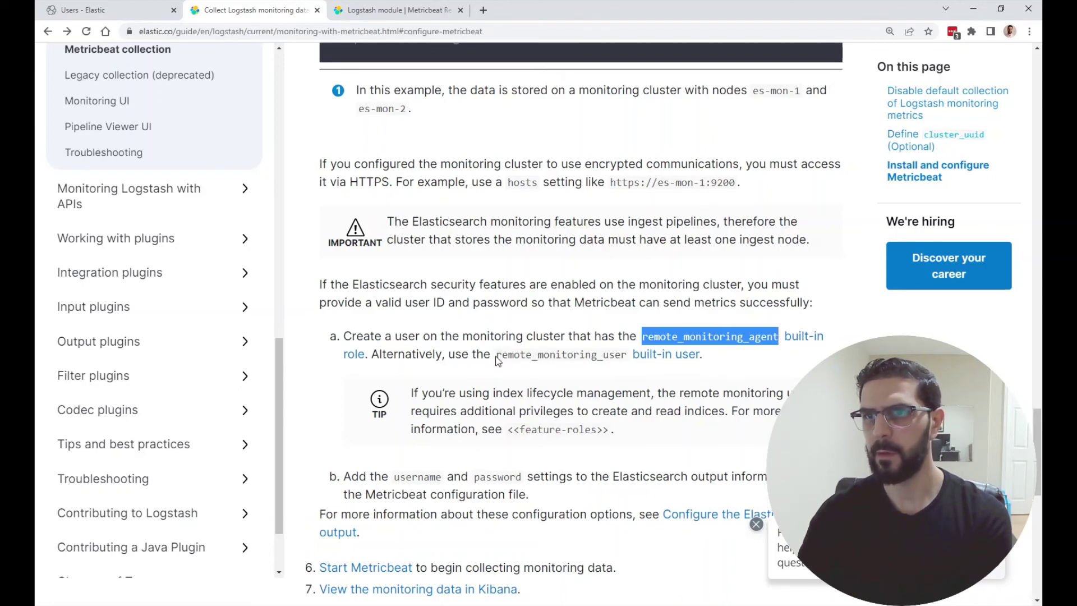
pyautogui.moveTo(497, 355); pyautogui.dragTo(626, 358)
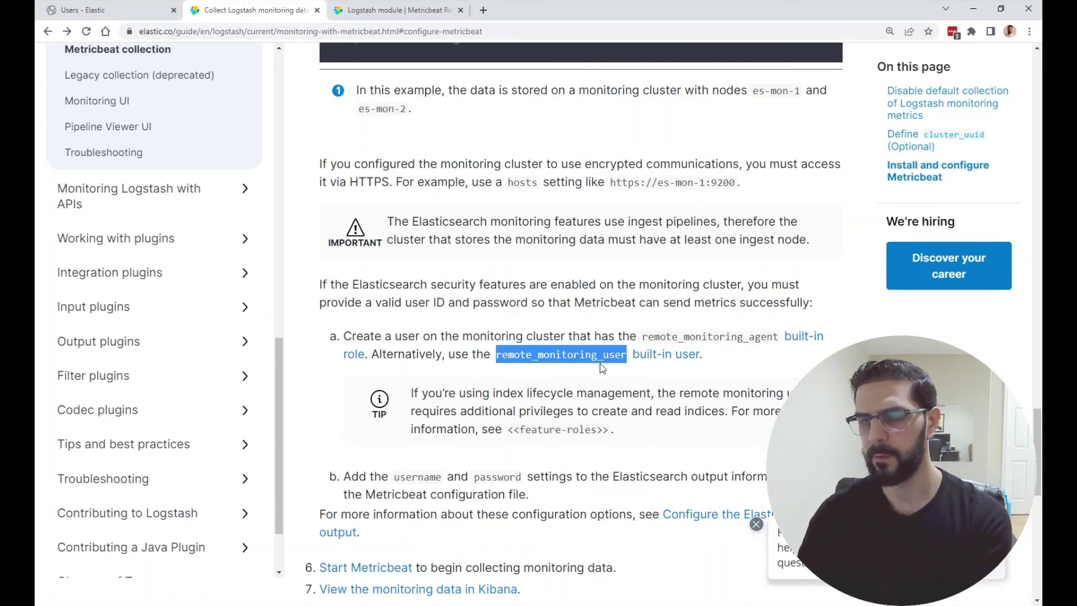
pyautogui.click(507, 371)
pyautogui.scroll(-1, 508, 370)
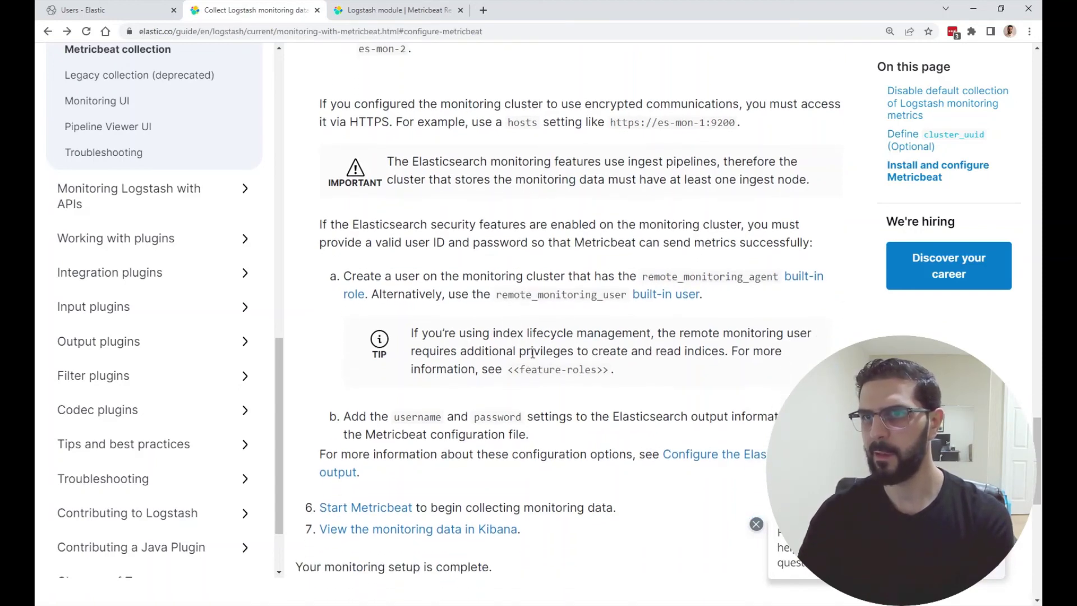
pyautogui.moveTo(459, 352); pyautogui.dragTo(574, 349)
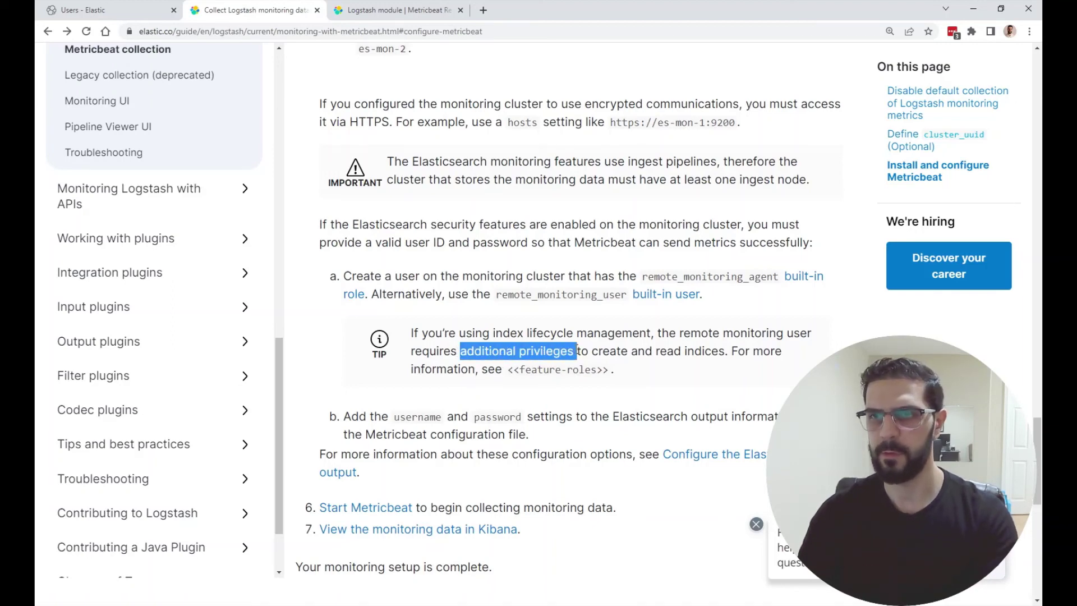
pyautogui.click(502, 352)
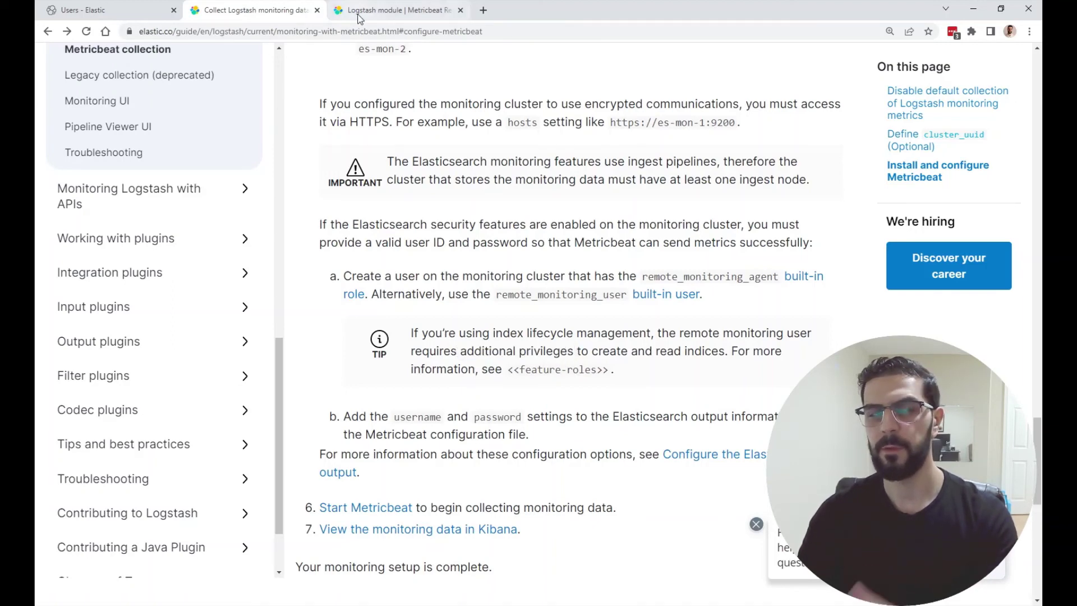
pyautogui.scroll(-2, 432, 277)
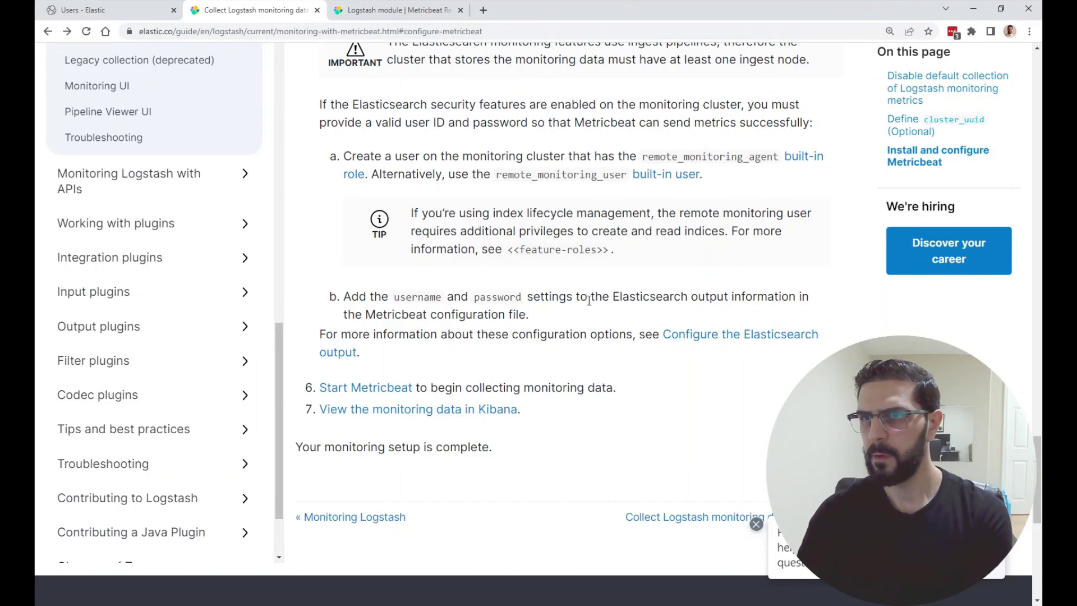
# - Reopen /etc/metricbeat/metricbeat.yml in nano from the shell history
pyautogui.moveTo(168, 591)
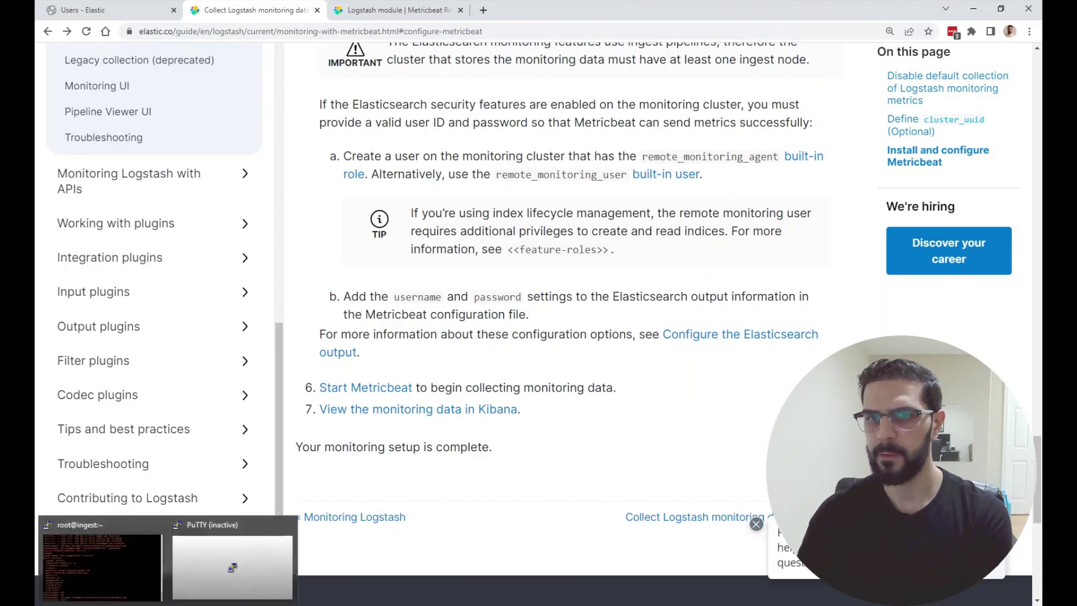
pyautogui.click(236, 555)
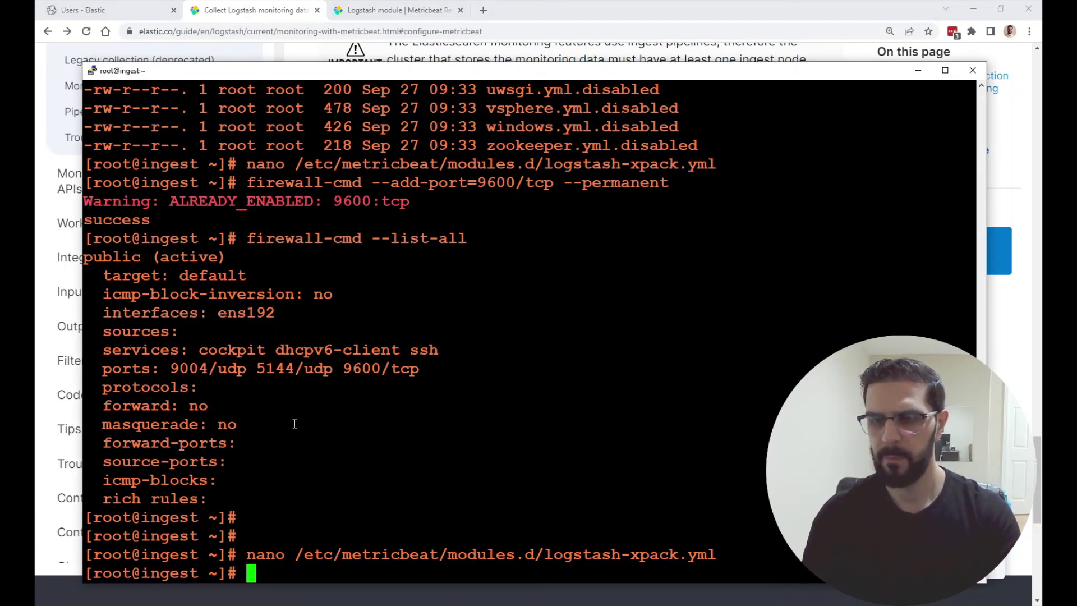
pyautogui.press('Up')
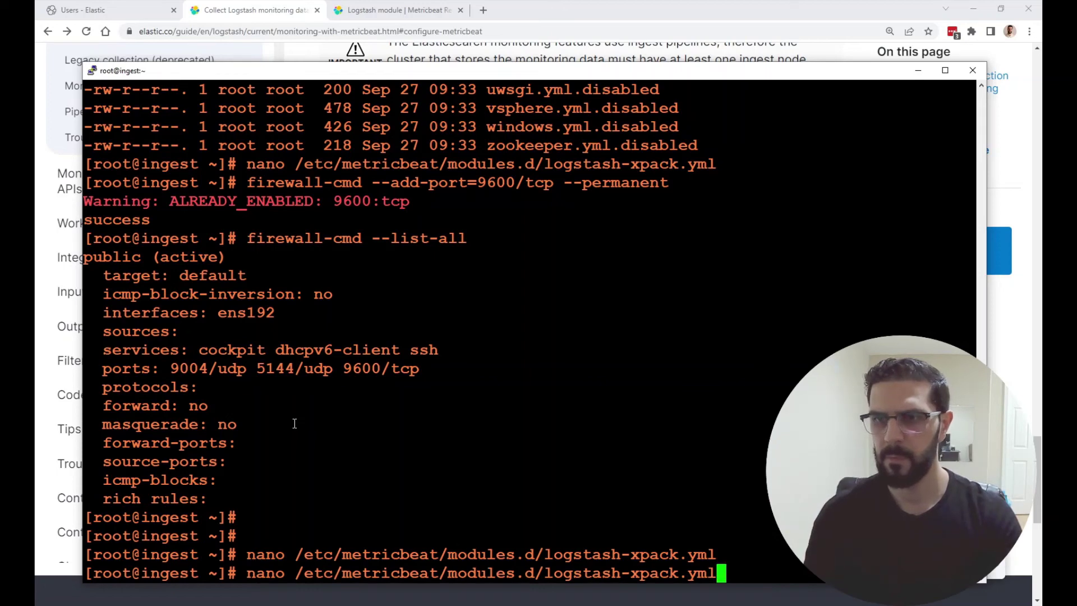
pyautogui.press('Up')
pyautogui.press('Up')
pyautogui.press('Up')
pyautogui.press('Up')
pyautogui.press('Up')
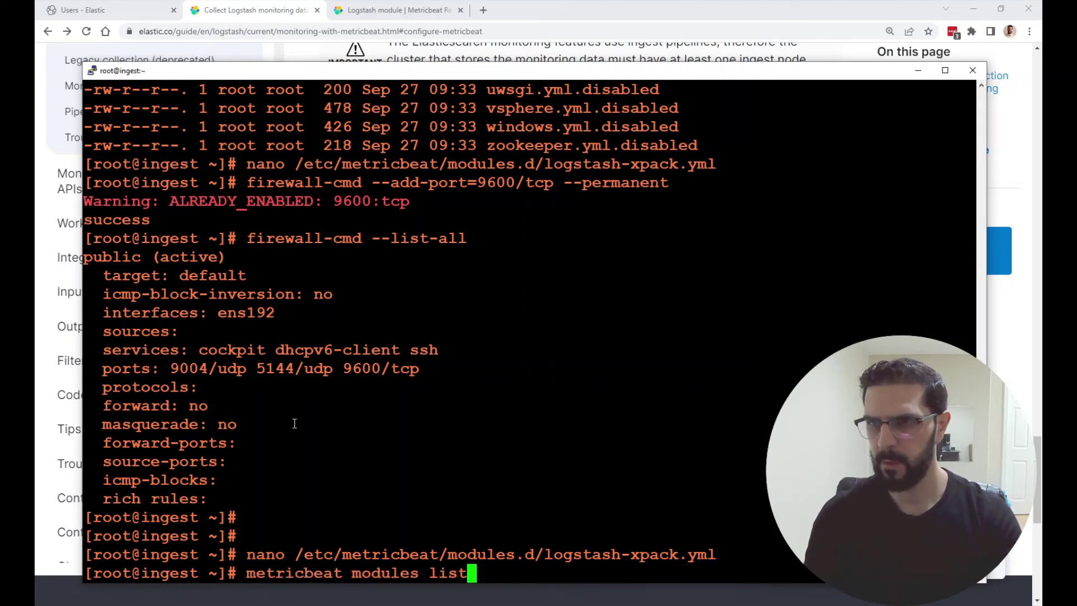
pyautogui.press('Up')
pyautogui.press('Return')
# - Check the username and password lines in the Outputs section, exit nano unchanged, and return to the docs
pyautogui.press('pagedown')
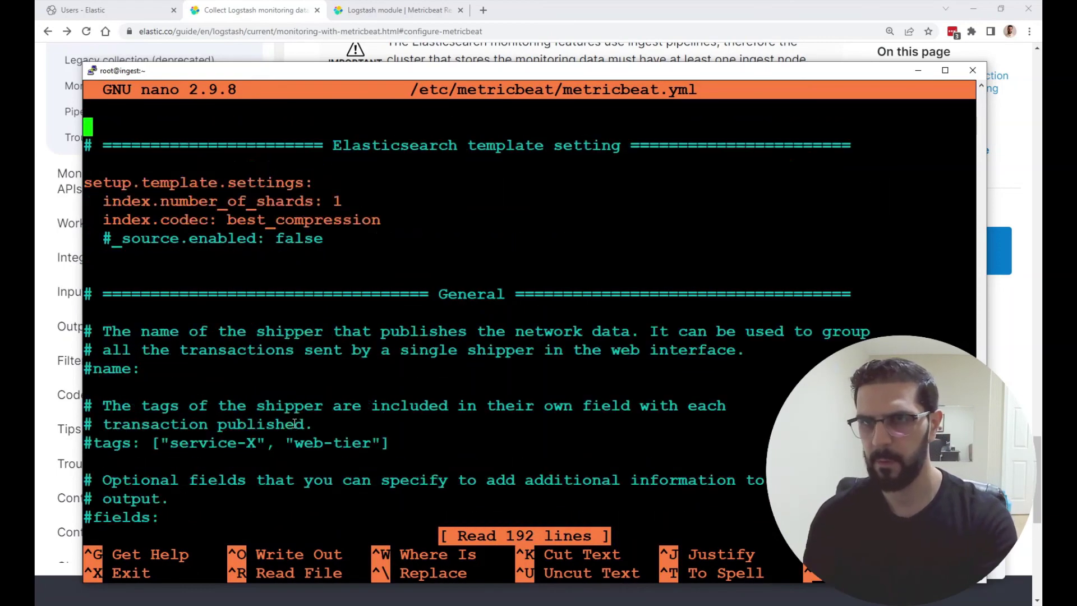
pyautogui.press('pagedown')
pyautogui.press('pagedown')
pyautogui.press('pagedown')
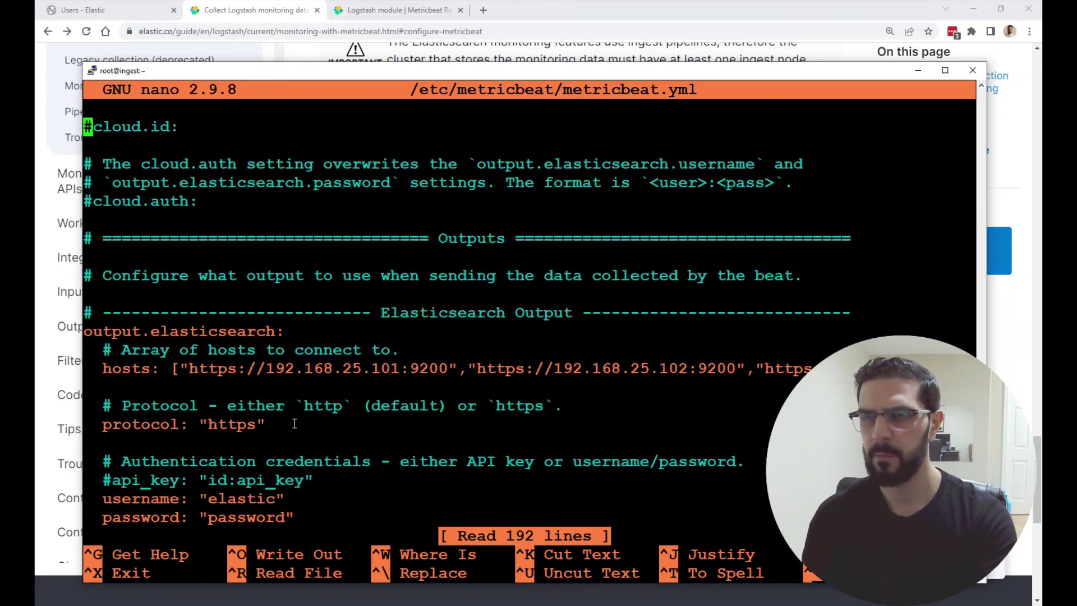
pyautogui.press('Down')
pyautogui.press('Down')
pyautogui.press('Down')
pyautogui.press('Down')
pyautogui.press('Down')
pyautogui.press('Down')
pyautogui.press('Down')
pyautogui.press('Down')
pyautogui.press('Down')
pyautogui.press('Down')
pyautogui.press('Down')
pyautogui.press('Down')
pyautogui.press('Down')
pyautogui.press('Down')
pyautogui.press('Down')
pyautogui.press('Down')
pyautogui.press('Down')
pyautogui.press('Down')
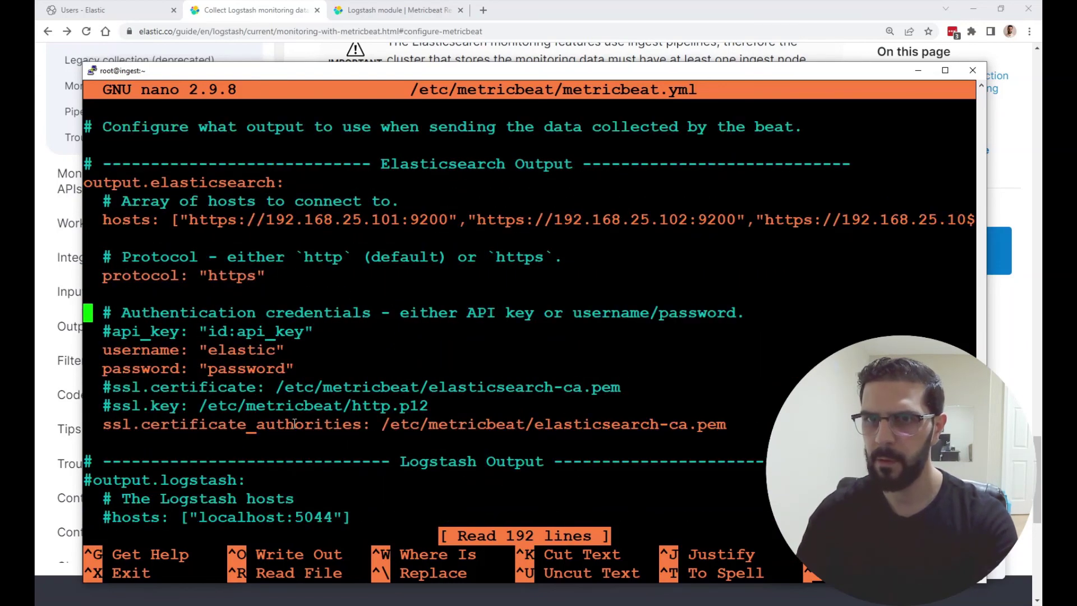
pyautogui.moveTo(199, 348); pyautogui.dragTo(256, 368)
pyautogui.click(256, 368)
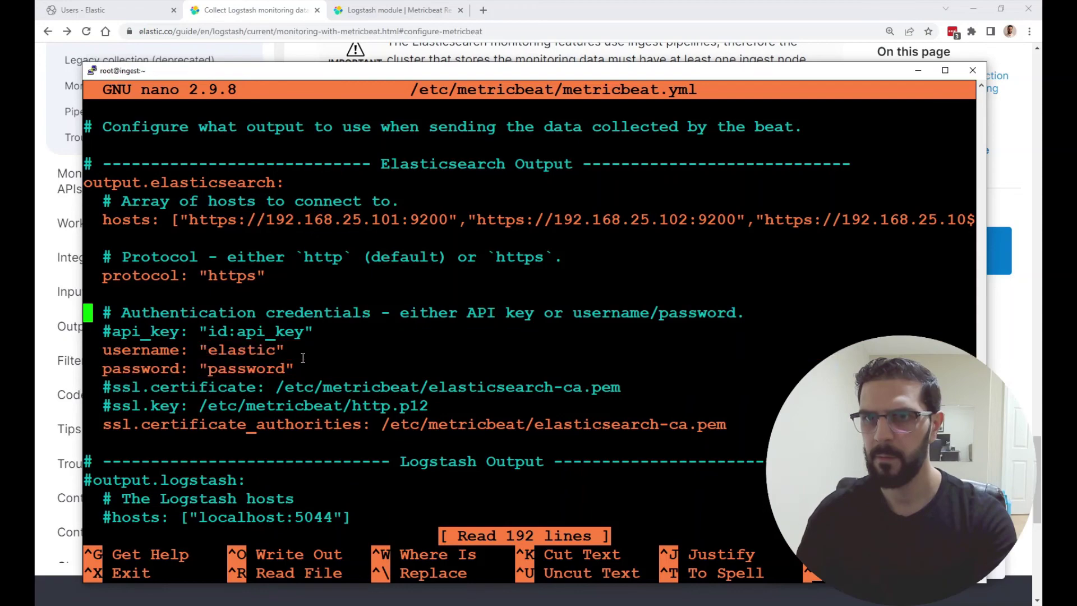
pyautogui.hotkey('ctrl', 'x')
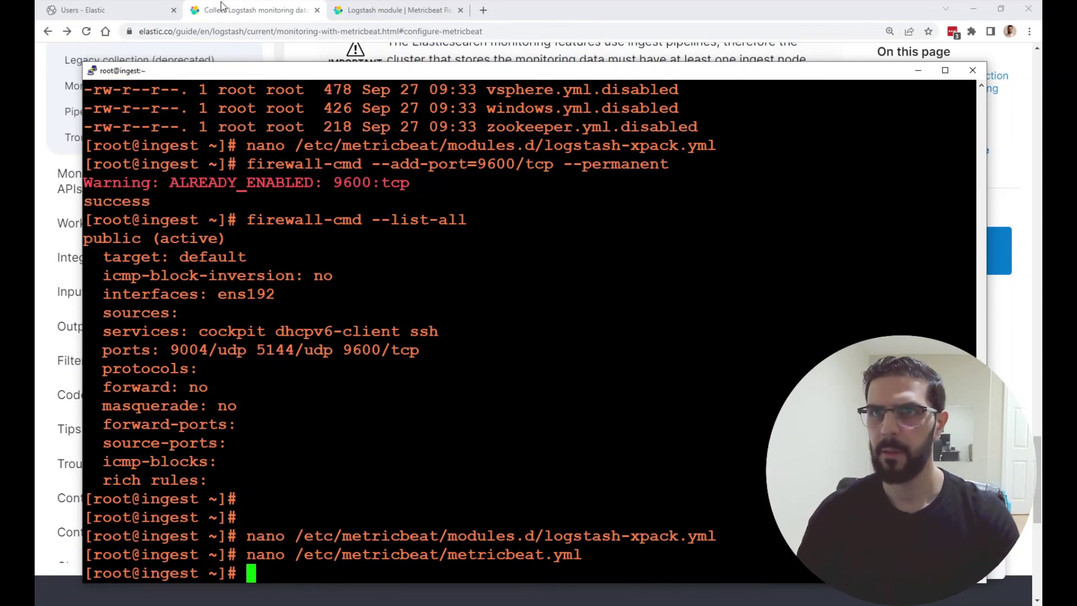
pyautogui.click(236, 20)
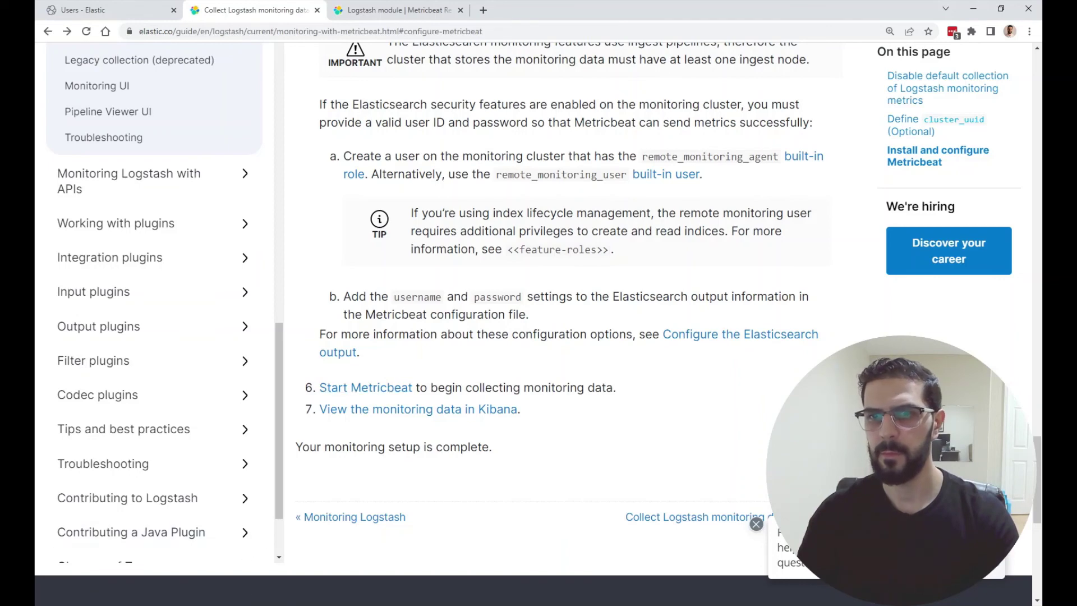
# - Find the RPM start command 'sudo service metricbeat start' on the Start Metricbeat page, then return to PuTTY
pyautogui.moveTo(227, 597)
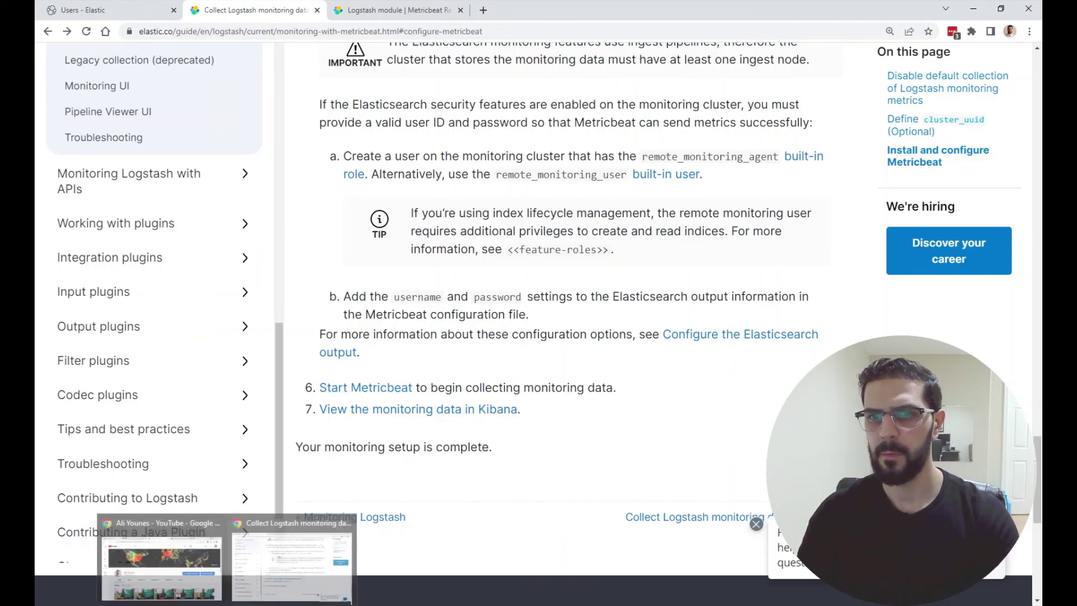
pyautogui.click(350, 387)
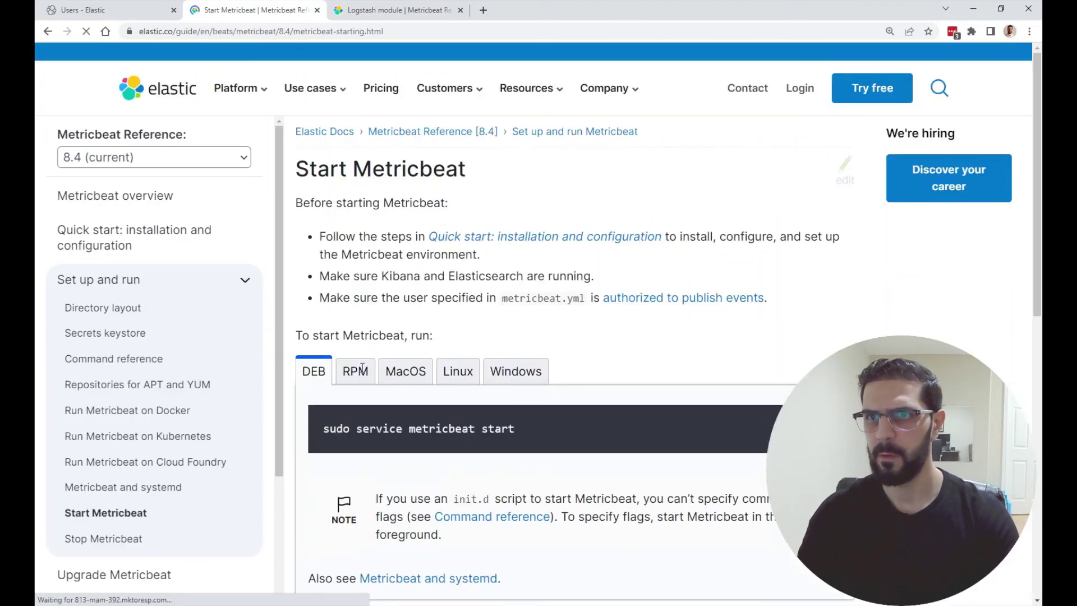
pyautogui.click(361, 376)
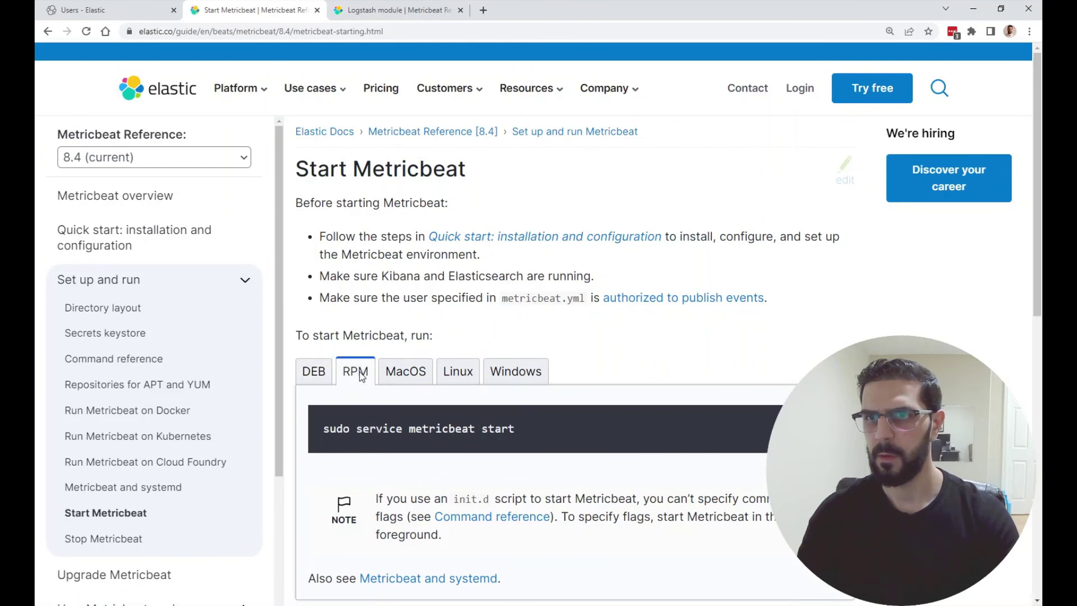
pyautogui.moveTo(357, 427); pyautogui.dragTo(489, 432)
pyautogui.click(487, 433)
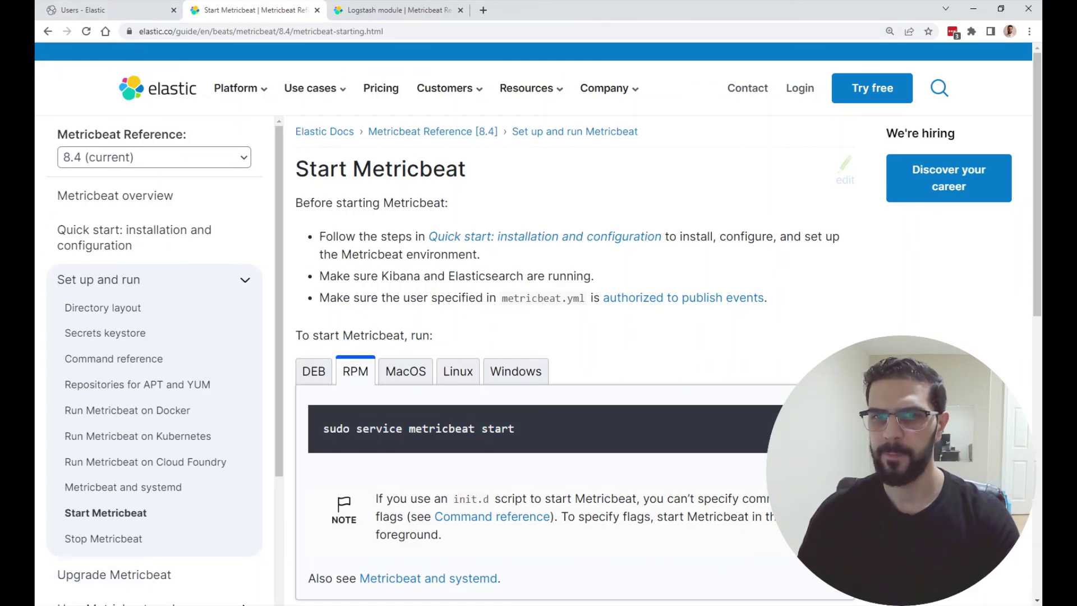
pyautogui.click(213, 578)
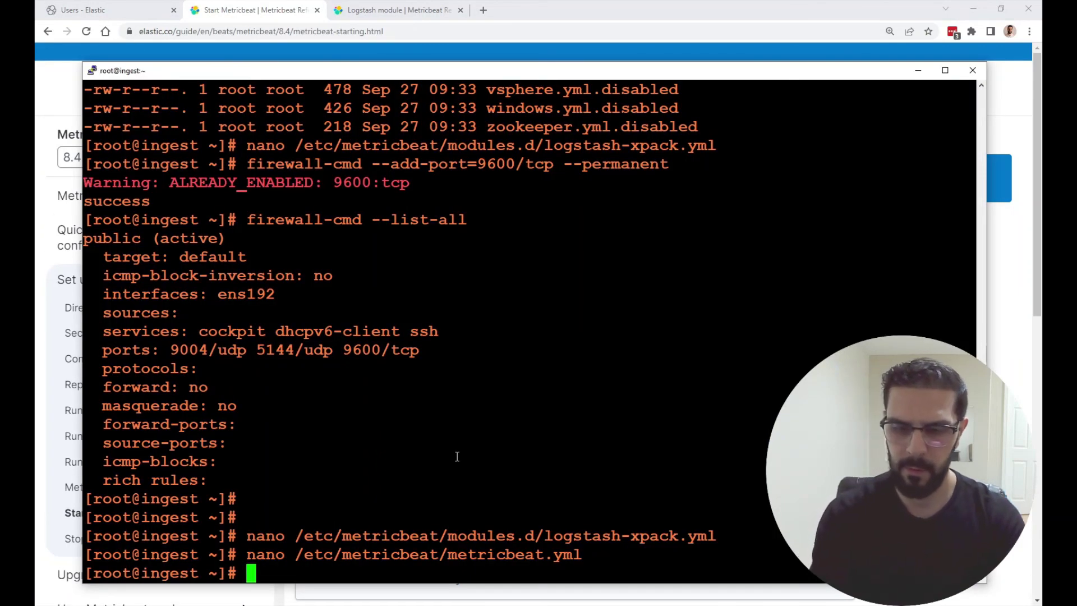
# - Verify with 'systemctl status metricbeat.service' that Metricbeat is active (running), then return to Kibana's Users tab
pyautogui.write('ys')
pyautogui.press('BackSpace')
pyautogui.press('BackSpace')
pyautogui.write('systemctl ')
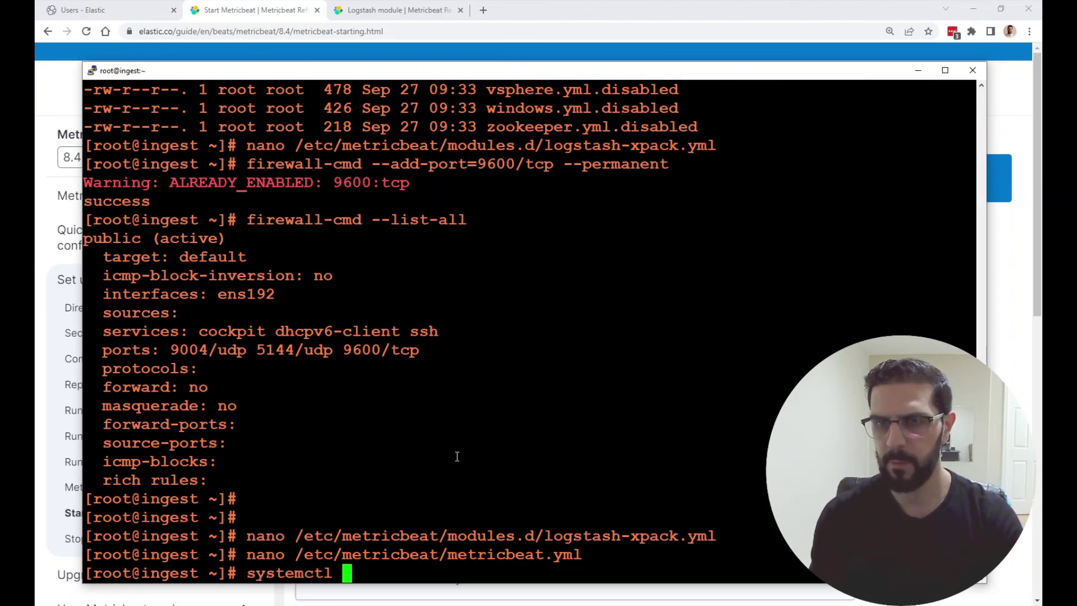
pyautogui.write('status ')
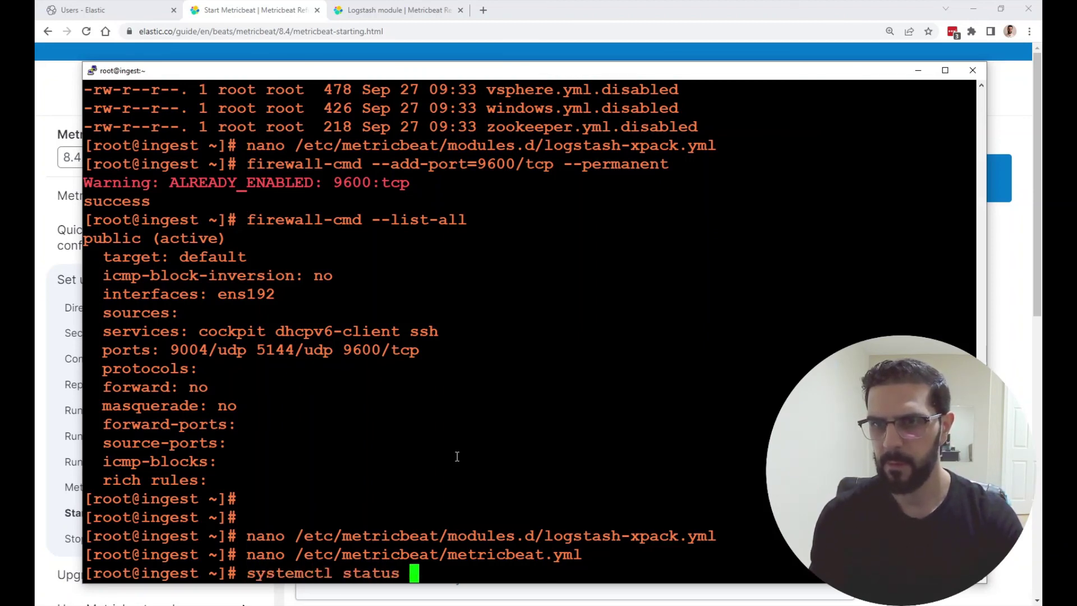
pyautogui.write('metricbeat.service')
pyautogui.press('Return')
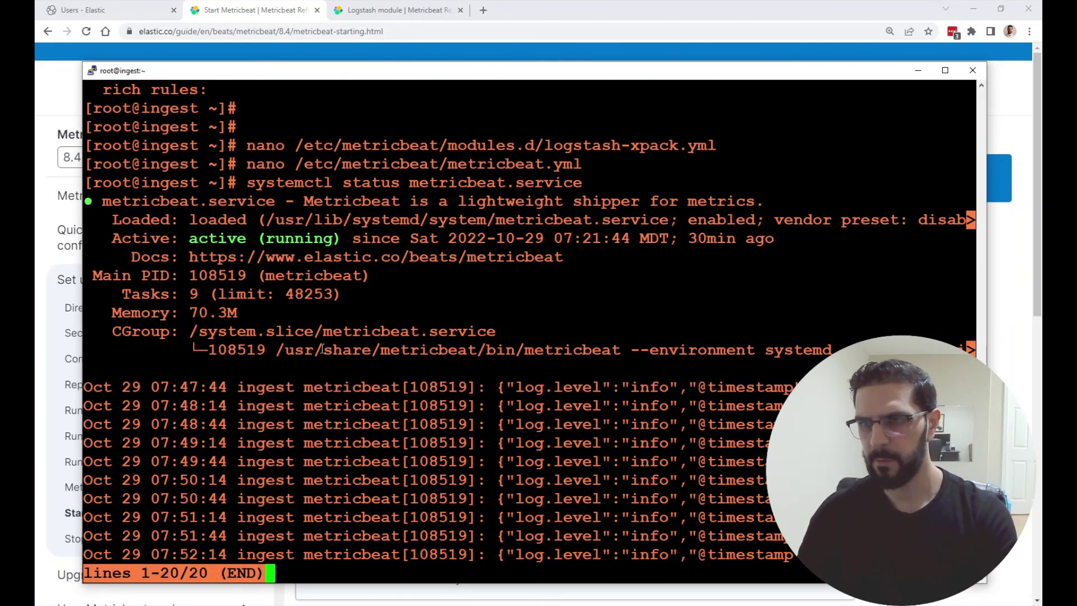
pyautogui.moveTo(628, 387); pyautogui.dragTo(661, 389)
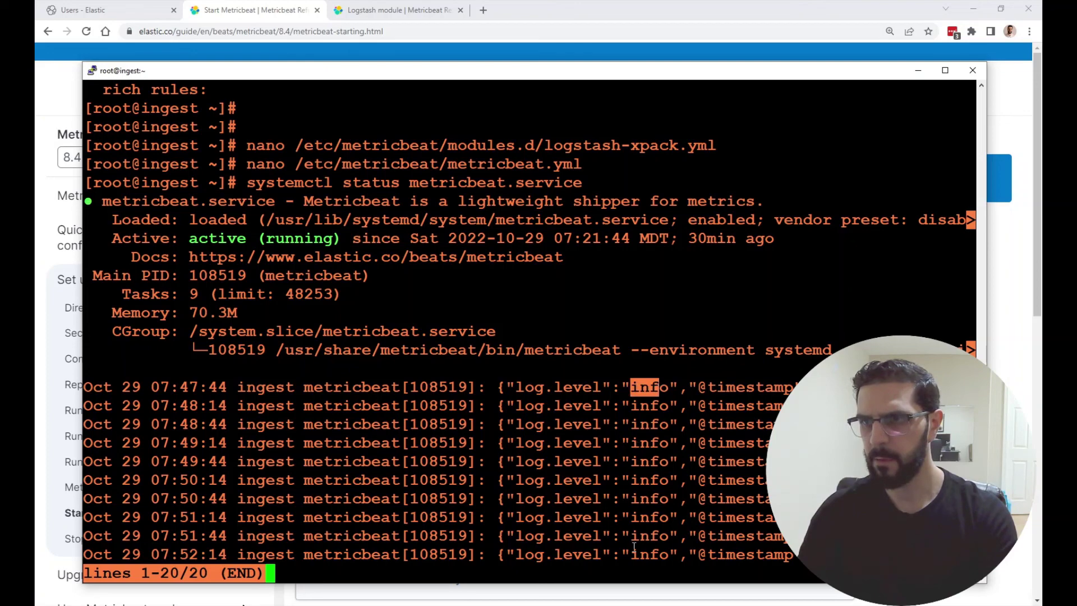
pyautogui.moveTo(630, 554); pyautogui.dragTo(668, 555)
pyautogui.click(650, 534)
pyautogui.press('q')
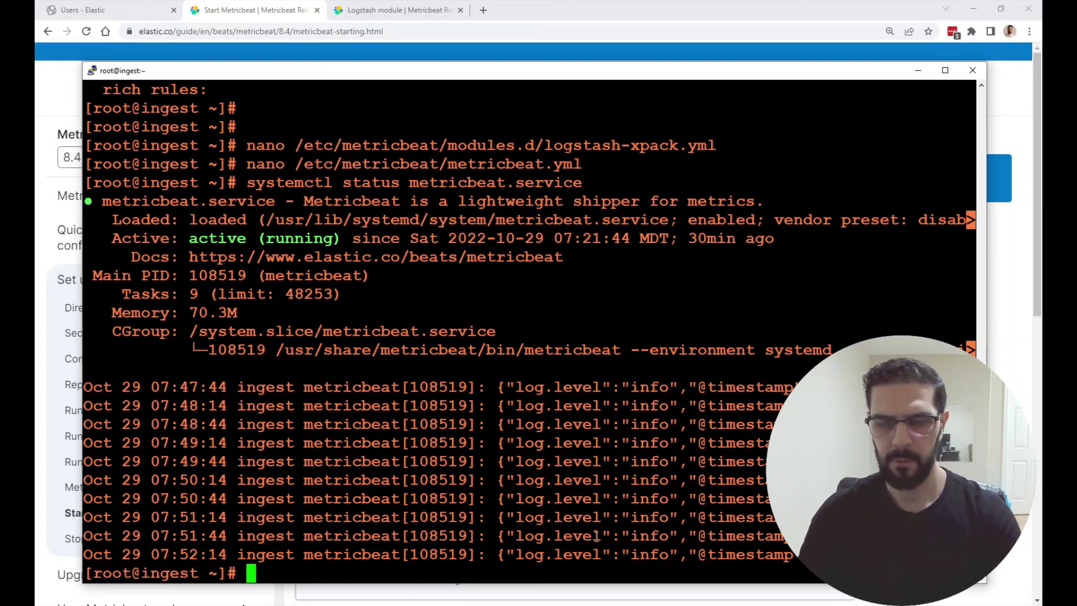
pyautogui.click(181, 6)
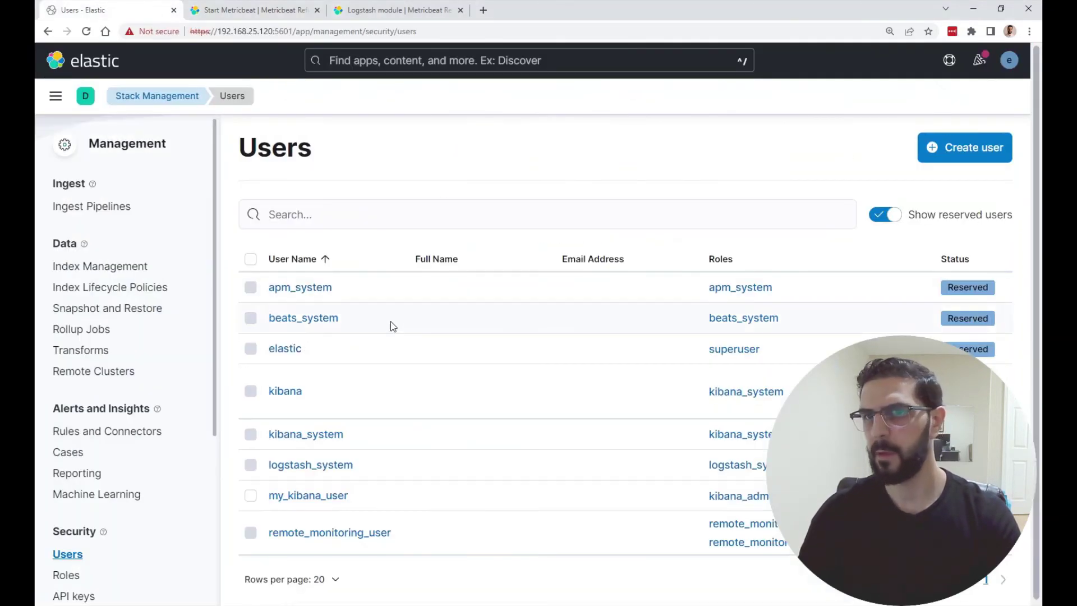
# - Open Stack Monitoring from the Kibana navigation menu
pyautogui.click(55, 96)
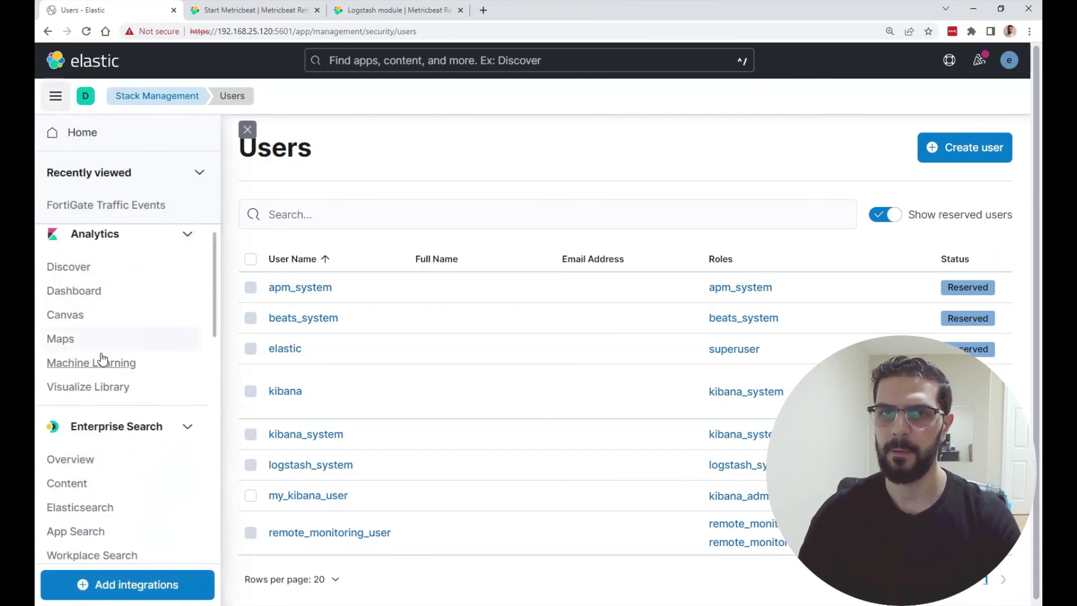
pyautogui.scroll(-10, 86, 519)
pyautogui.click(87, 520)
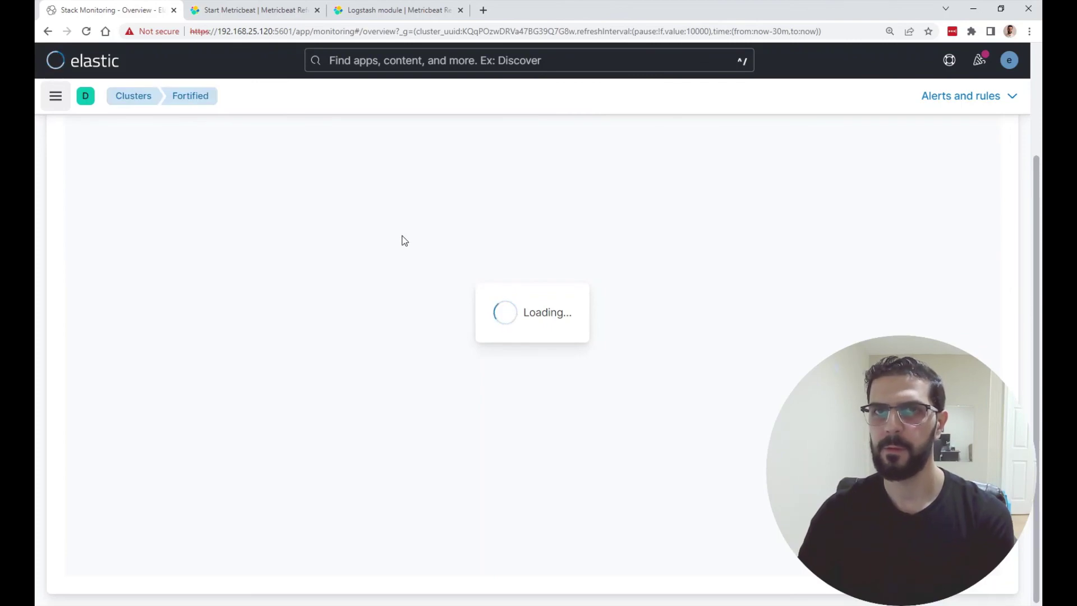
# - Exit setup mode and open the Logstash Overview showing events received and emitted at 3.67/s
pyautogui.scroll(-5, 273, 299)
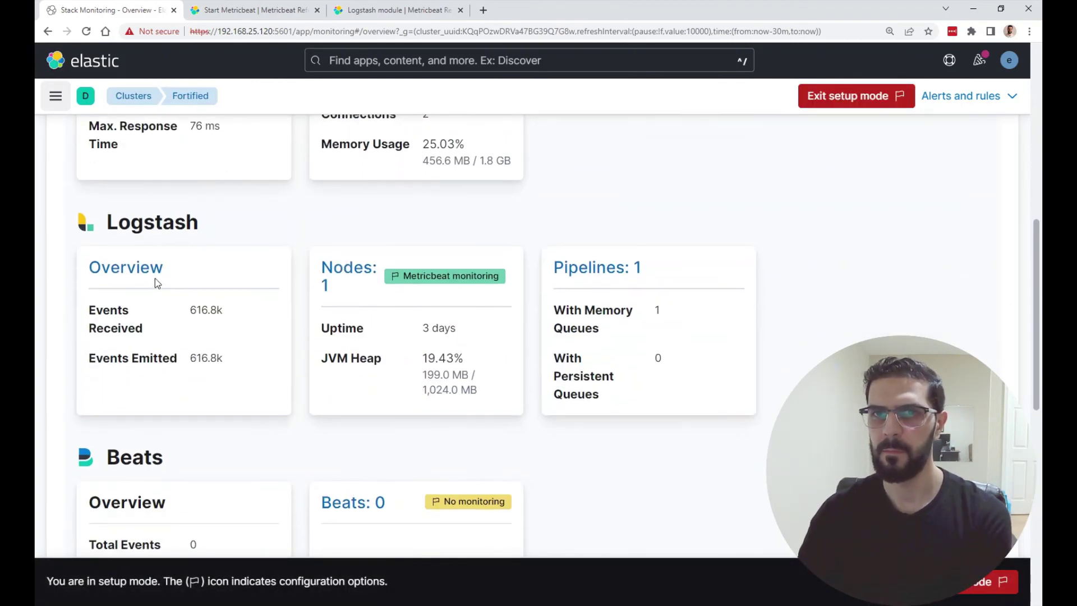
pyautogui.click(854, 98)
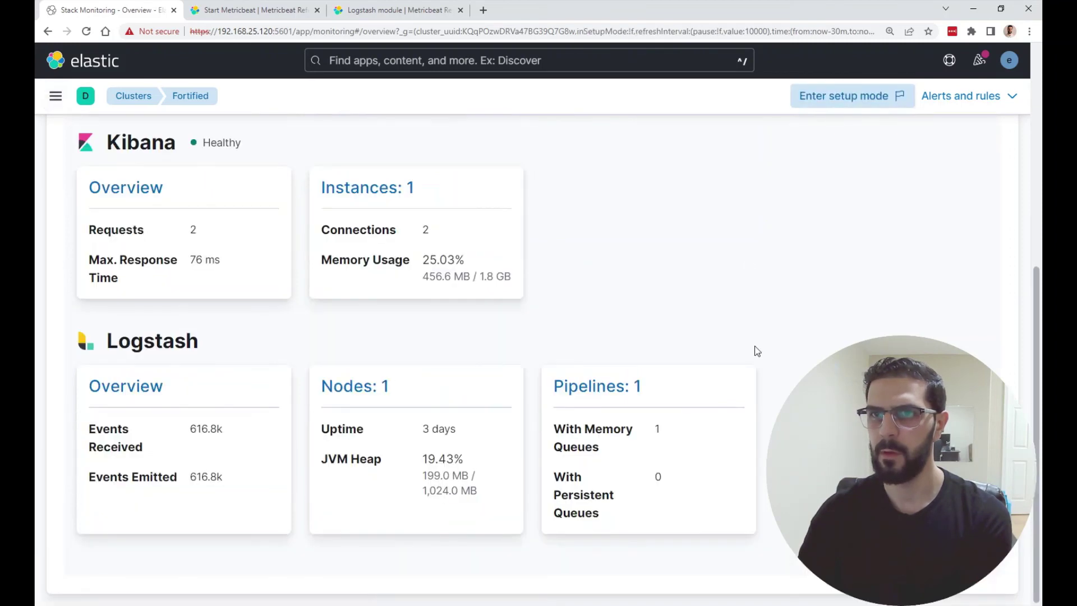
pyautogui.scroll(5, 474, 318)
pyautogui.scroll(-5, 476, 321)
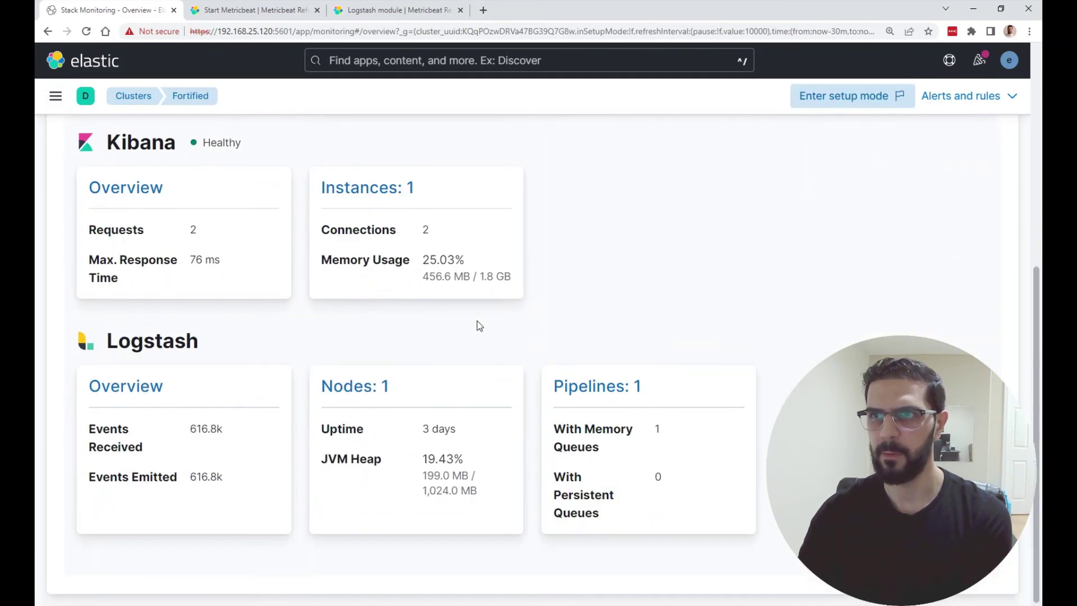
pyautogui.click(134, 392)
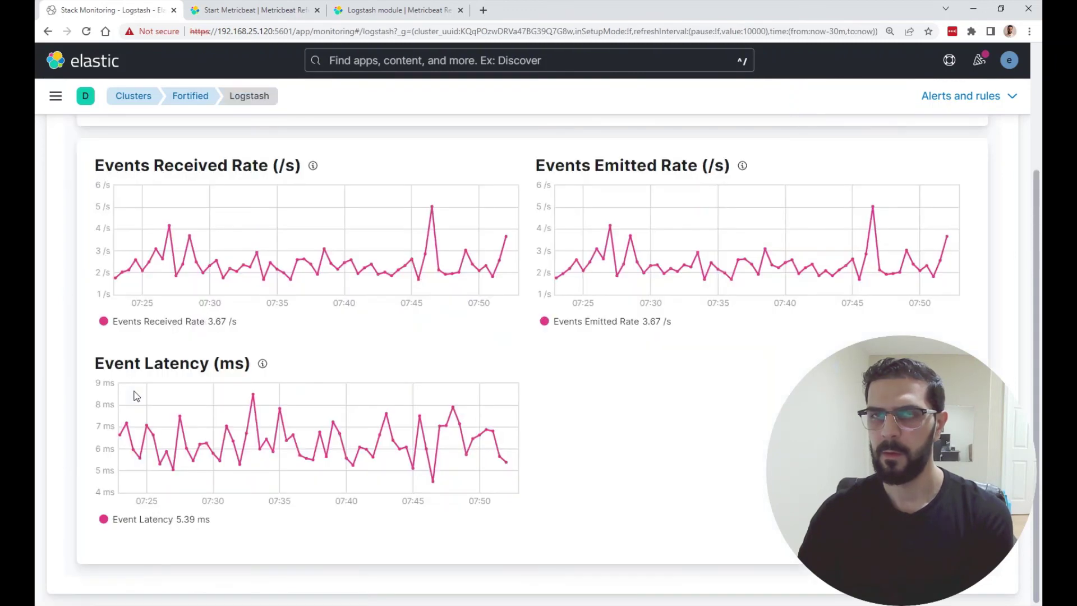